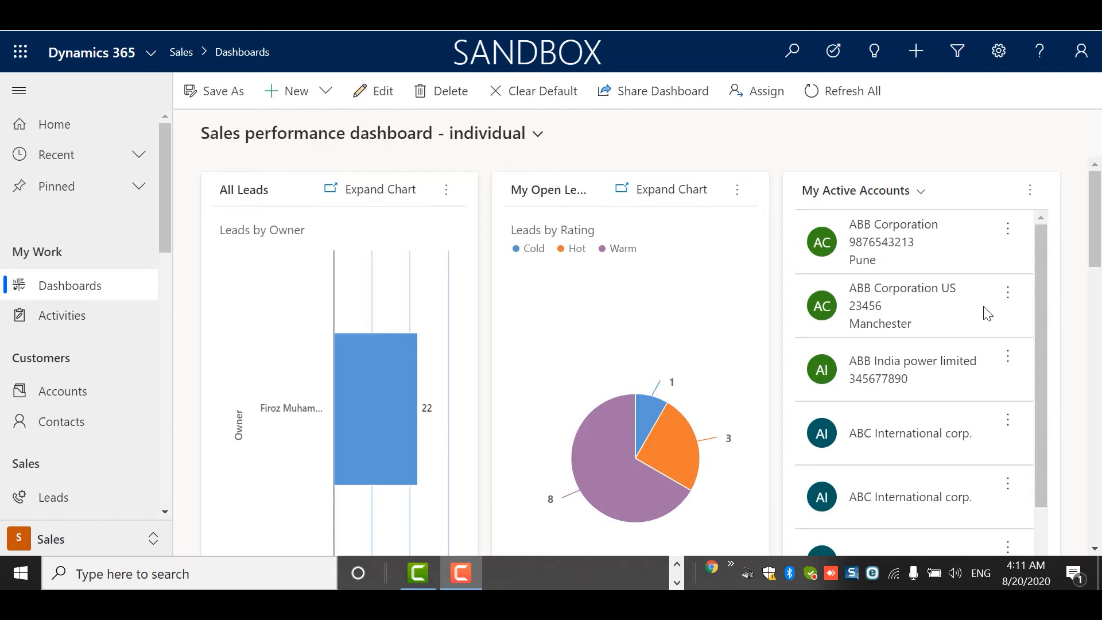
- Go to the Customizations area in the Dynamics 365 settings and open Customize the System
{"action": "left_click", "coordinate": [987, 313]}
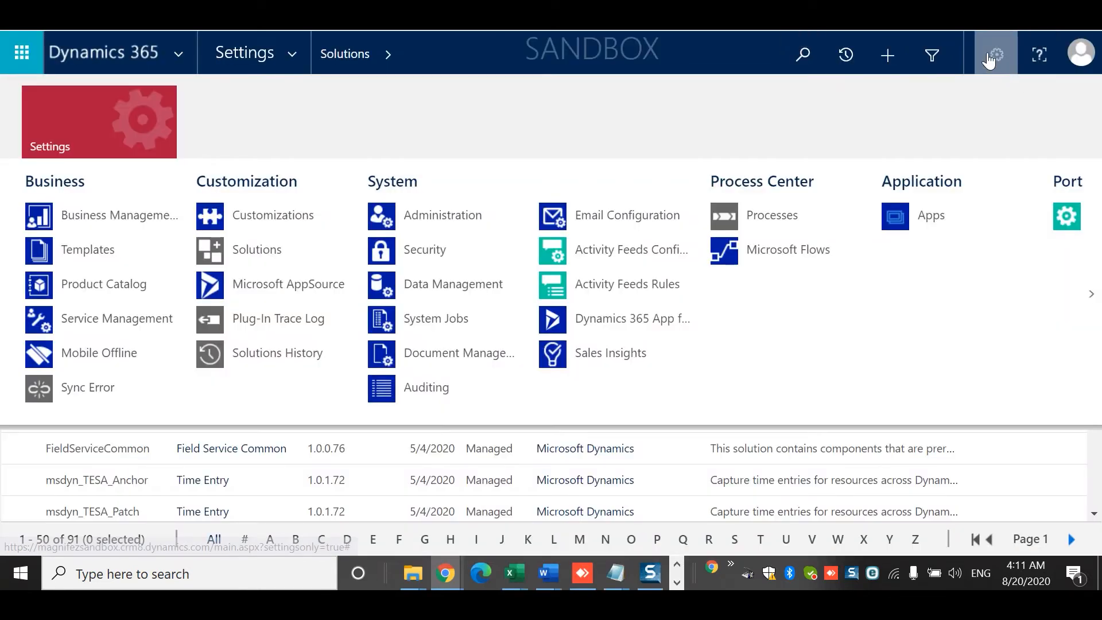
{"action": "left_click", "coordinate": [990, 57]}
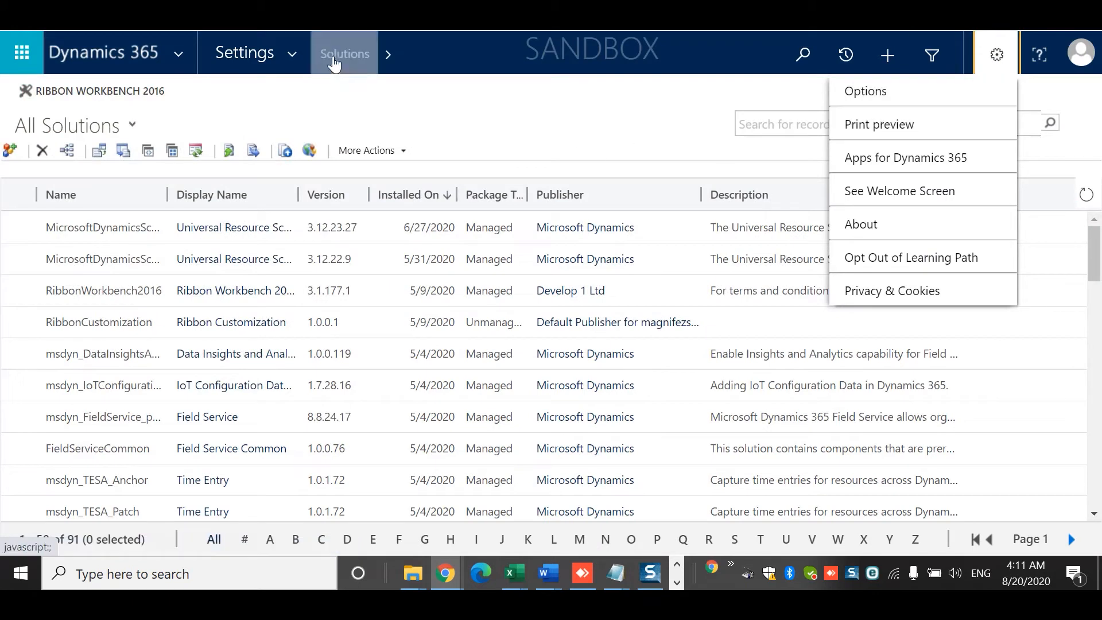
{"action": "left_click", "coordinate": [297, 51]}
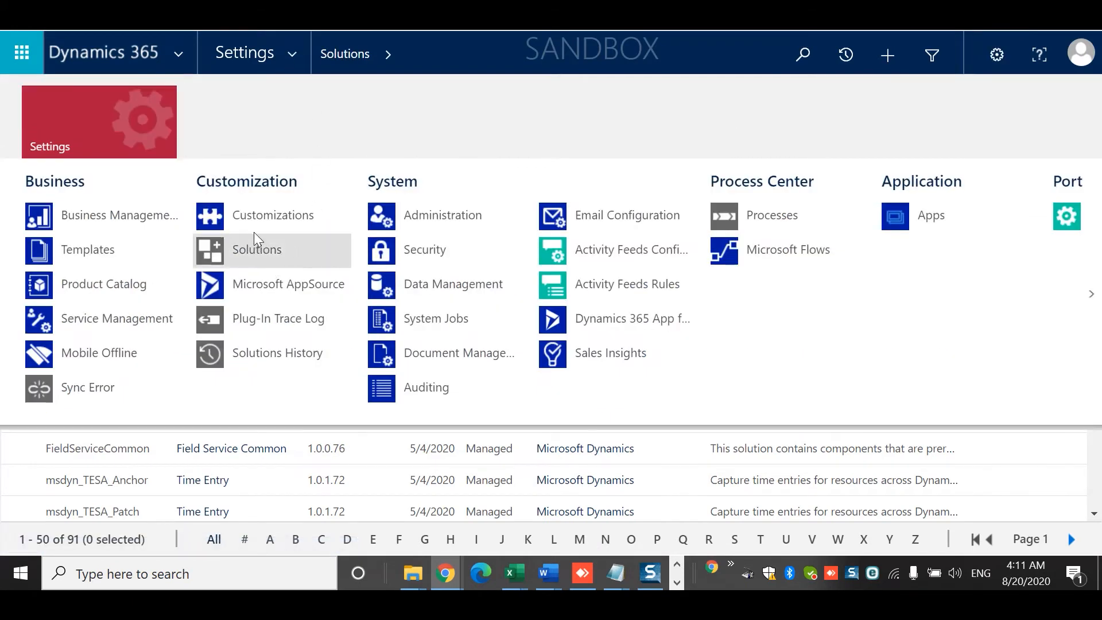
{"action": "left_click", "coordinate": [268, 214]}
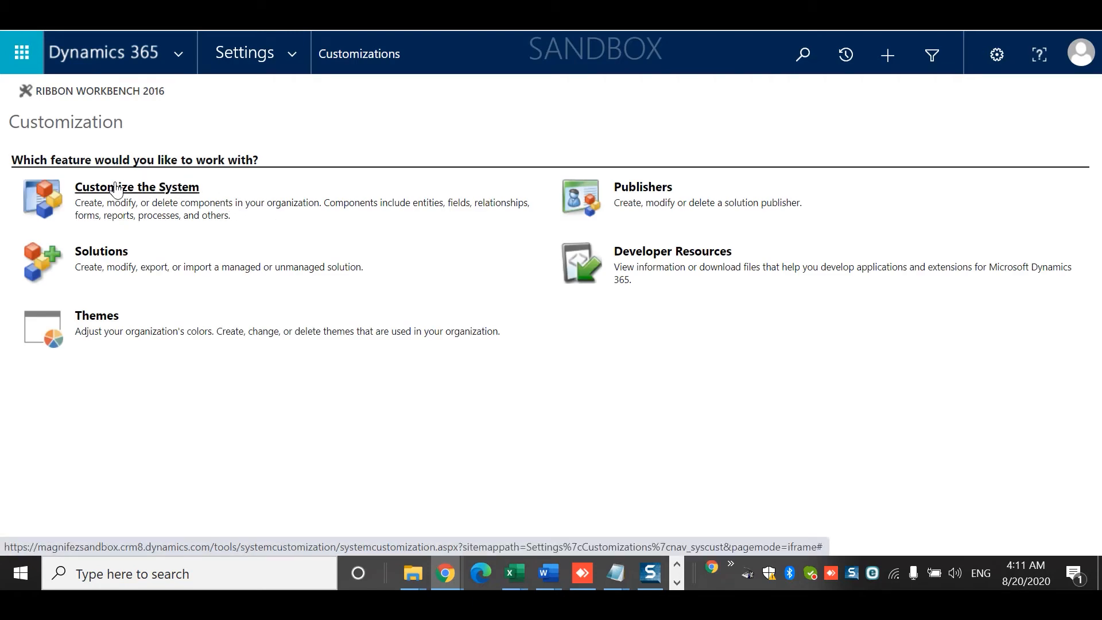
{"action": "left_click", "coordinate": [116, 188]}
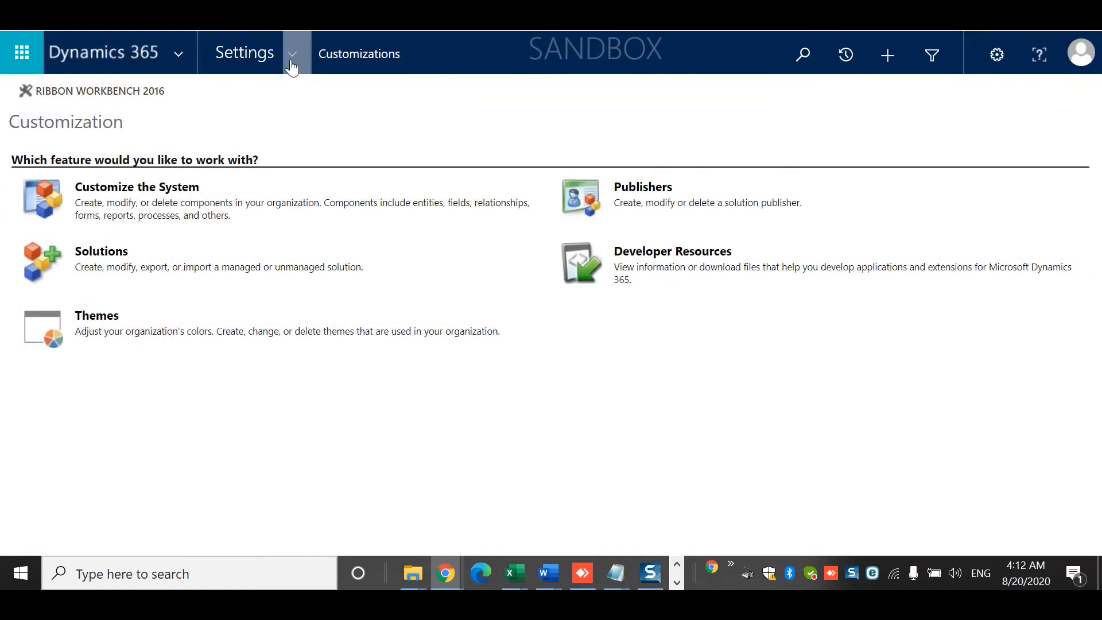
- Open the Solutions area from the settings and look through the All Solutions list down to its last rows
{"action": "left_click", "coordinate": [290, 62]}
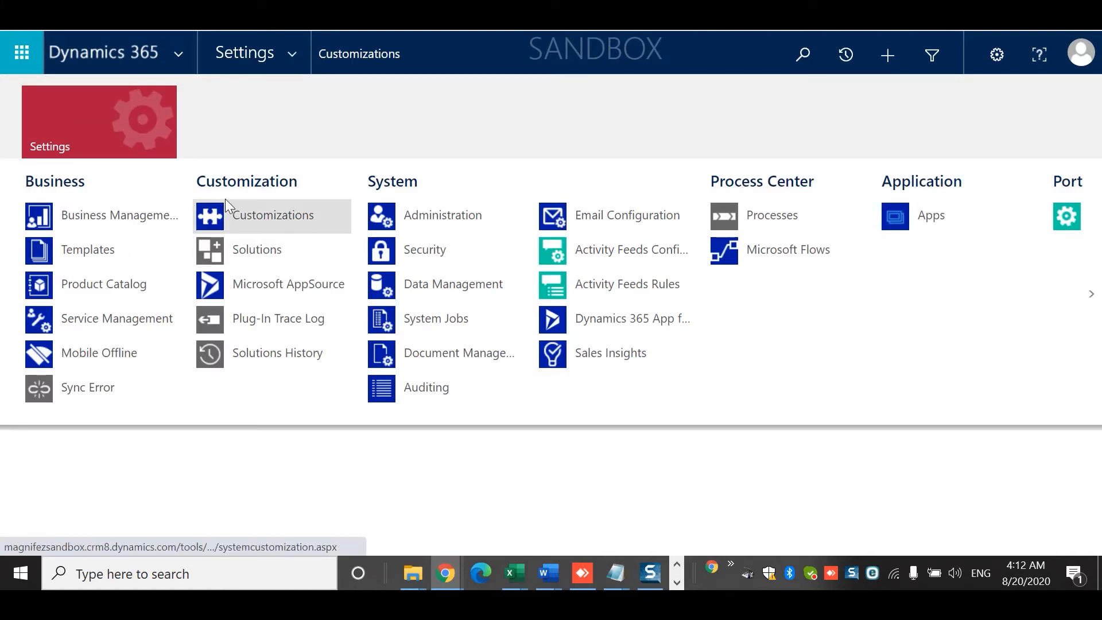
{"action": "left_click", "coordinate": [248, 254]}
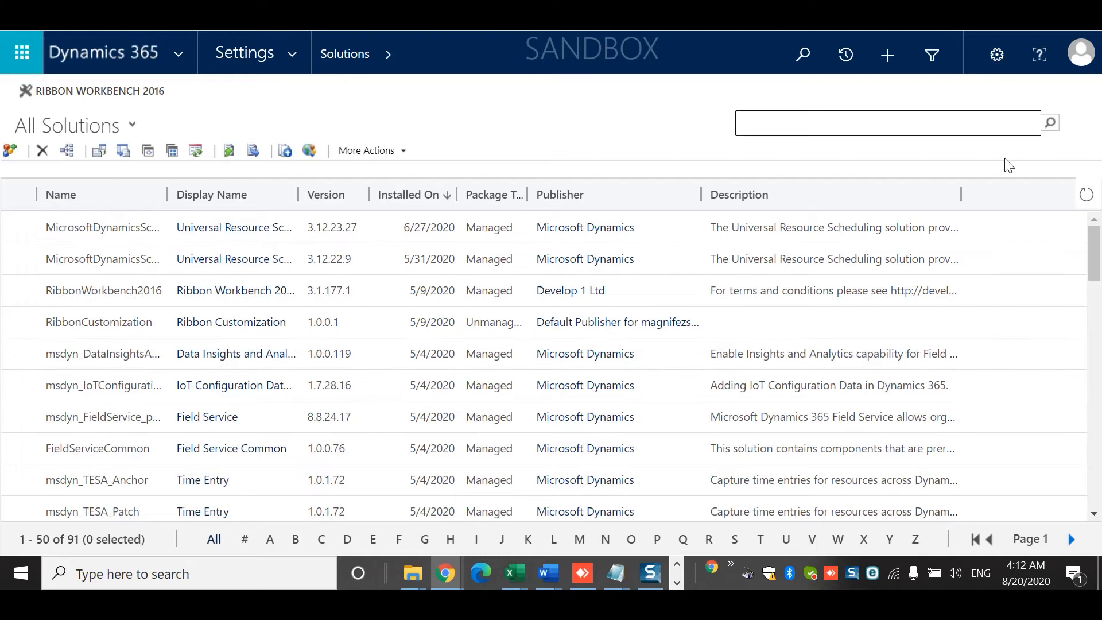
{"action": "left_click", "coordinate": [1099, 402]}
{"action": "left_click_drag", "start_coordinate": [1100, 397], "coordinate": [1054, 203]}
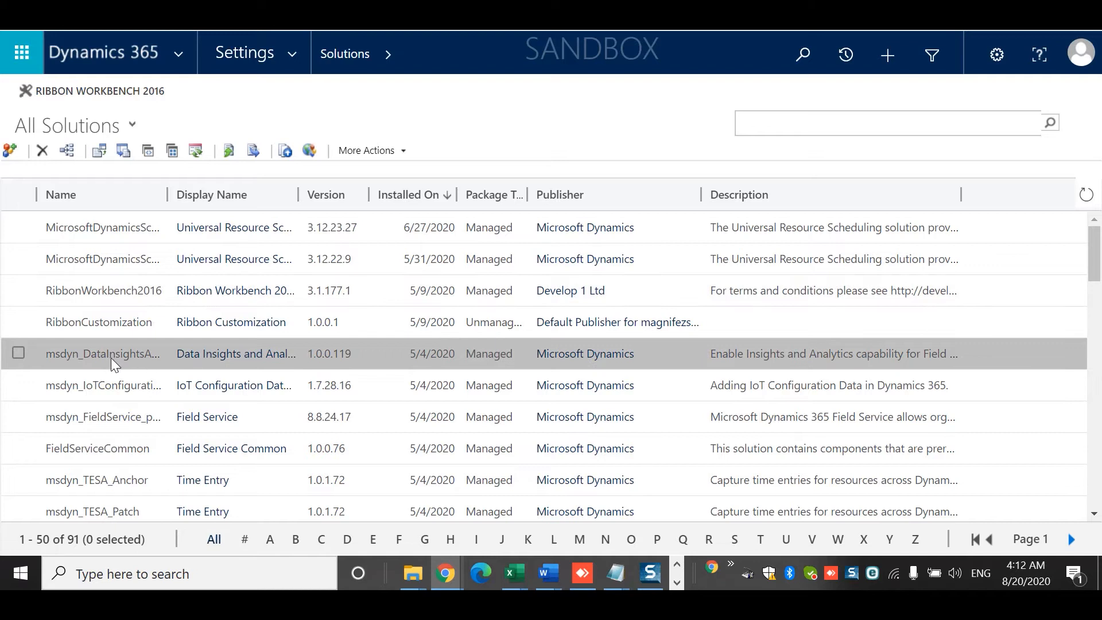
{"action": "left_click_drag", "start_coordinate": [1091, 244], "coordinate": [1097, 476]}
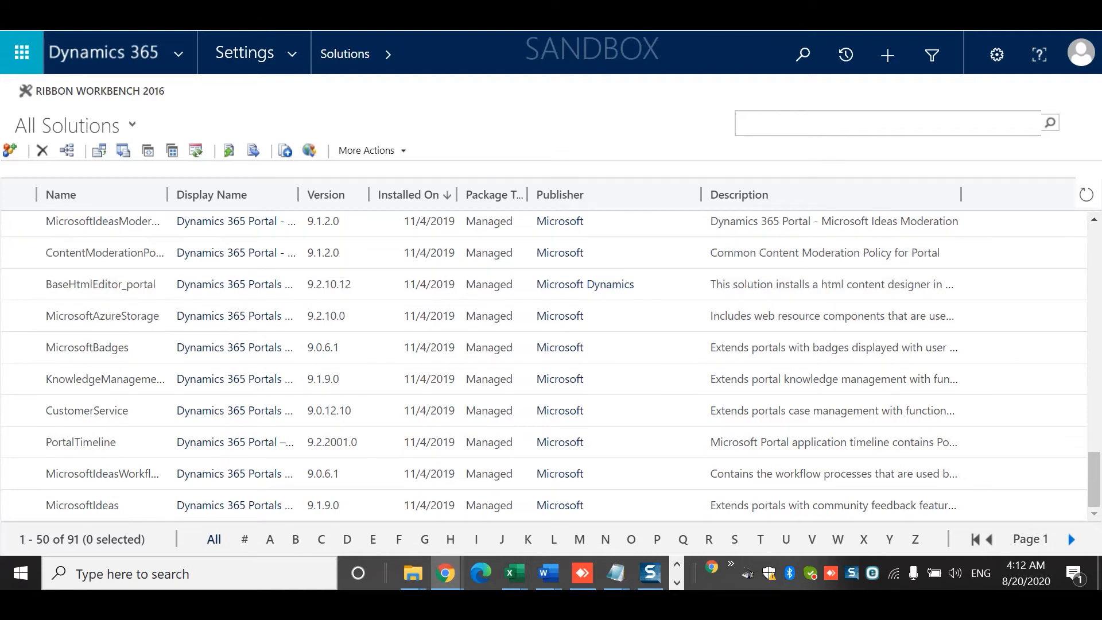
{"action": "left_click", "coordinate": [1096, 265]}
{"action": "left_click_drag", "start_coordinate": [1095, 265], "coordinate": [1096, 491]}
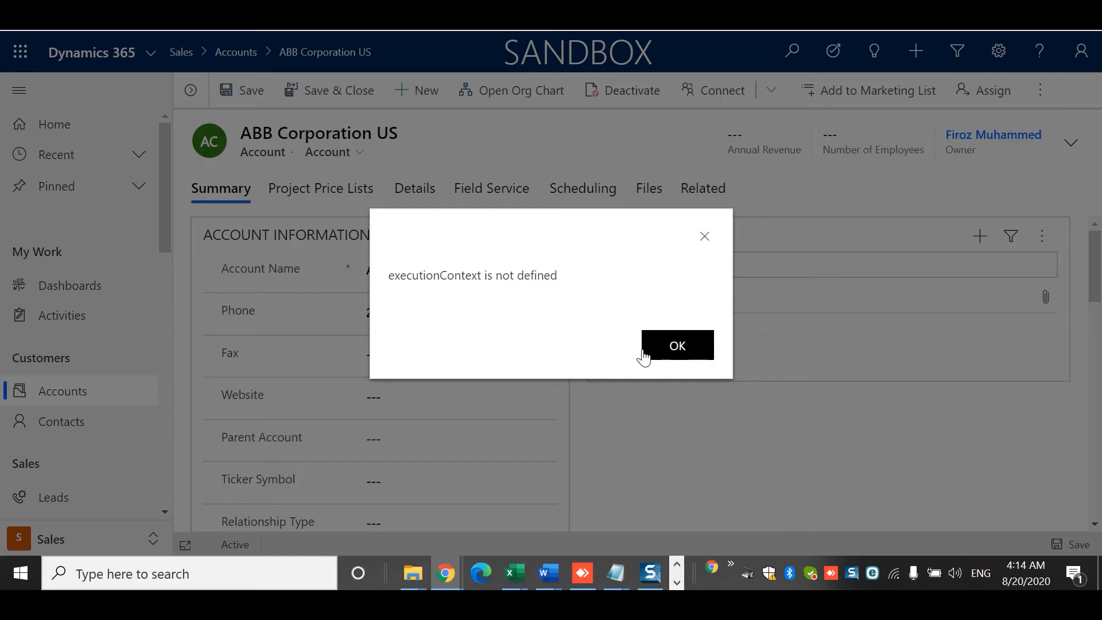
- Select the Microsoft Ideas Moderation portal solution and open the Dynamics 365 app marketplace from the solutions list
{"action": "left_click", "coordinate": [644, 351]}
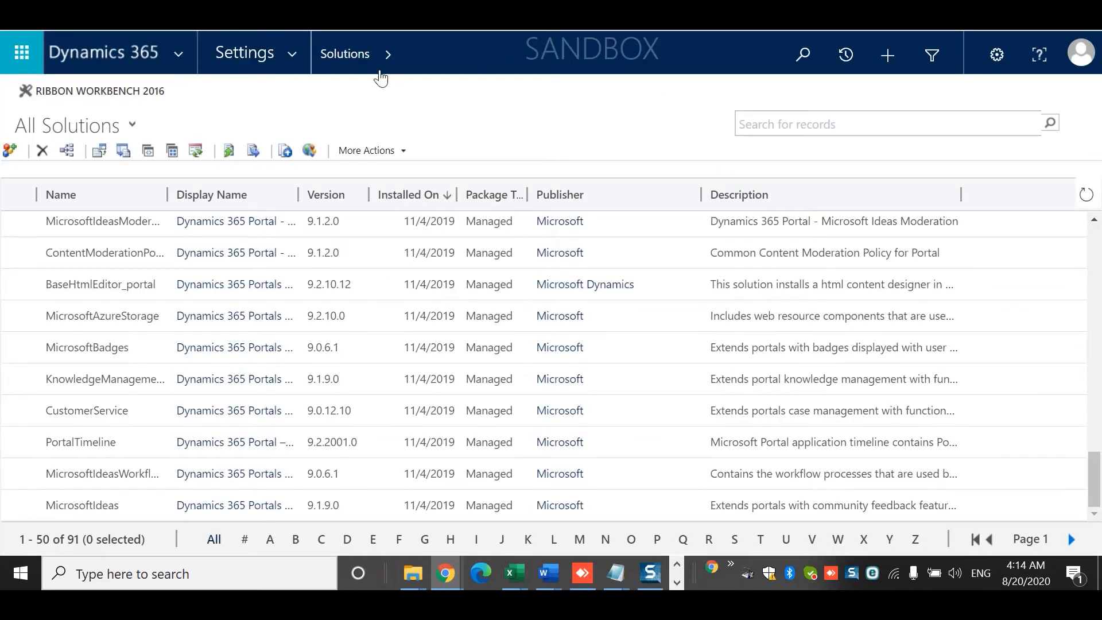
{"action": "left_click", "coordinate": [17, 221]}
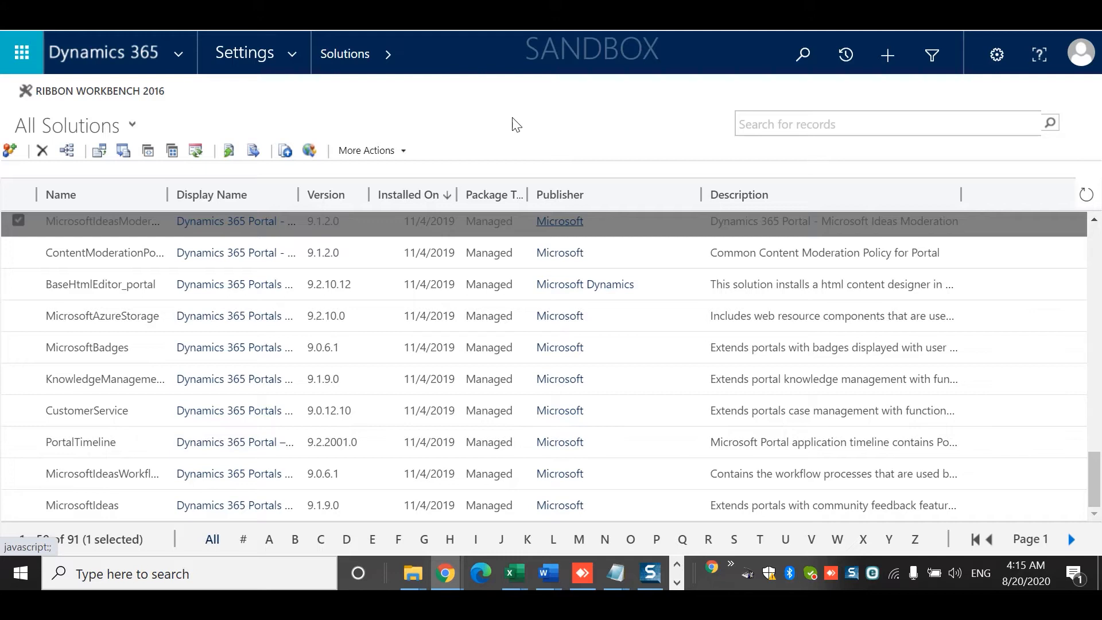
{"action": "left_click", "coordinate": [310, 150]}
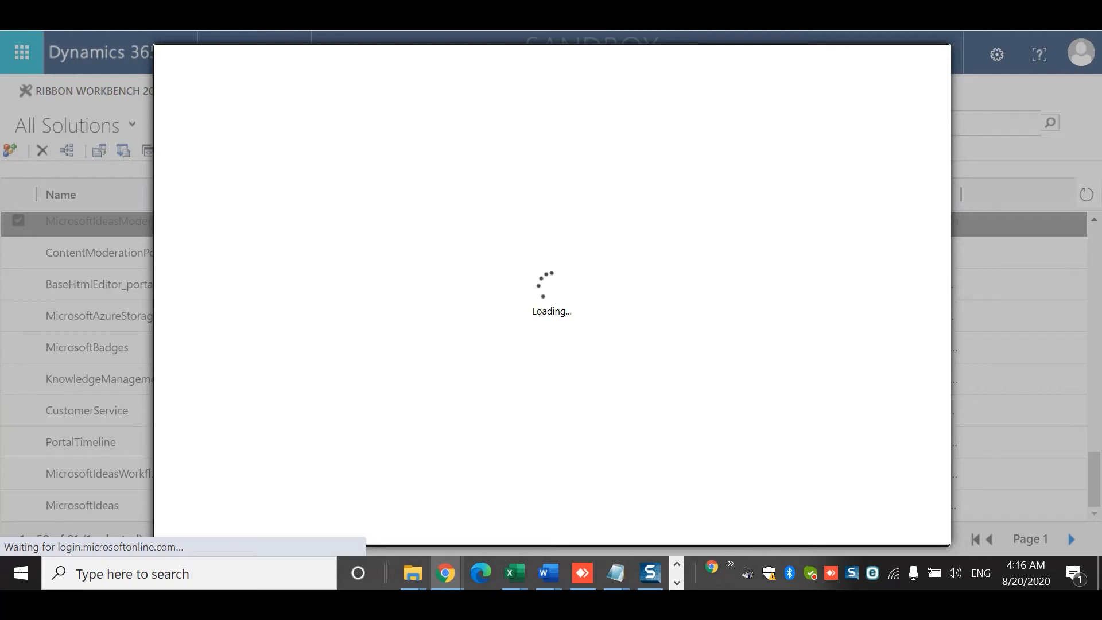
- Search Google in a new browser tab for "dynamics 365 app source" and open the Microsoft AppSource site
{"action": "key", "text": "ctrl+t"}
{"action": "type", "text": "app source"}
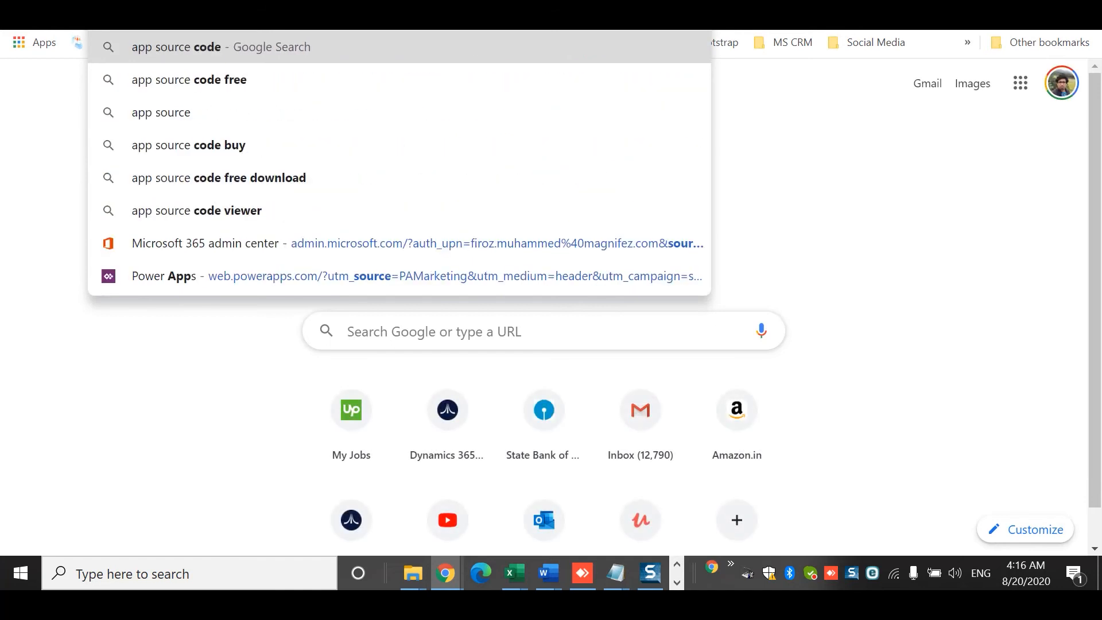
{"action": "key", "text": "Return"}
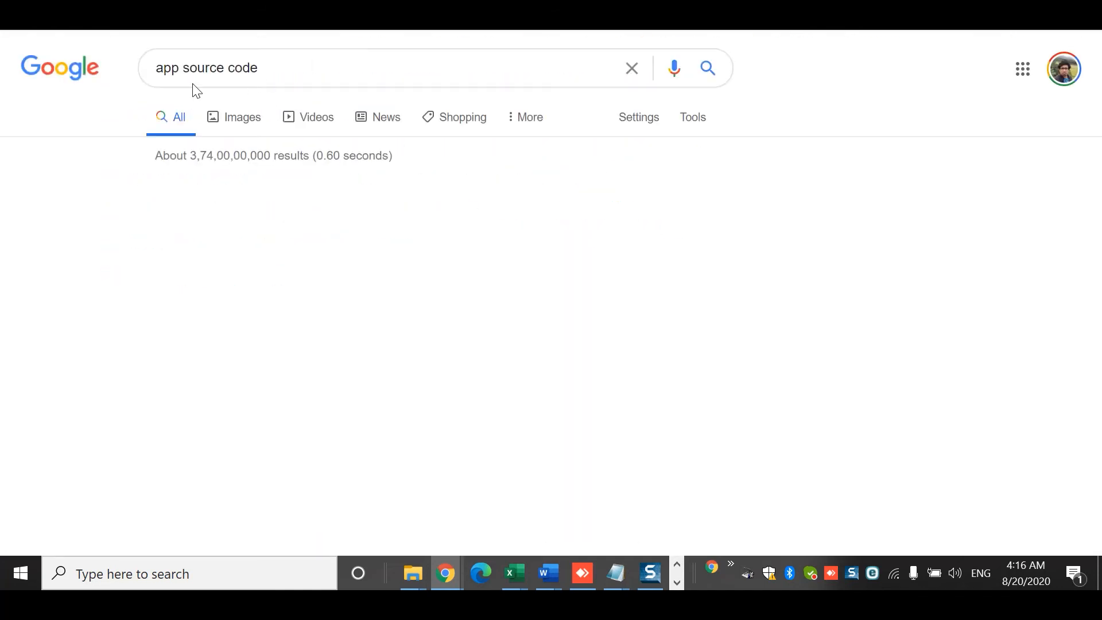
{"action": "double_click", "coordinate": [239, 67]}
{"action": "key", "text": "BackSpace"}
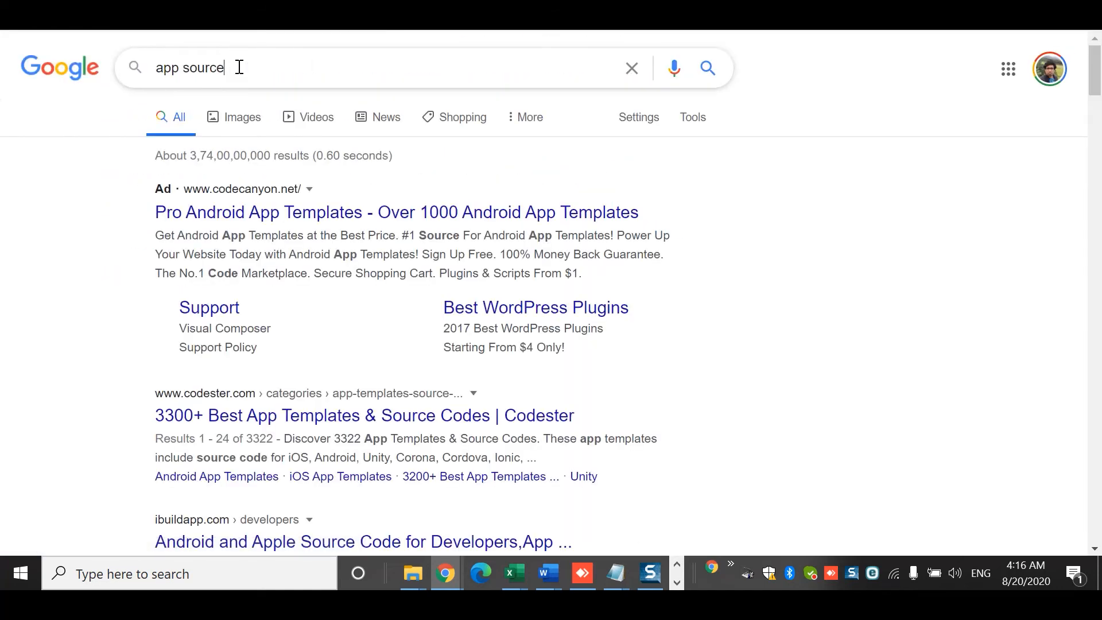
{"action": "key", "text": "ctrl+Left"}
{"action": "type", "text": "dynamics "}
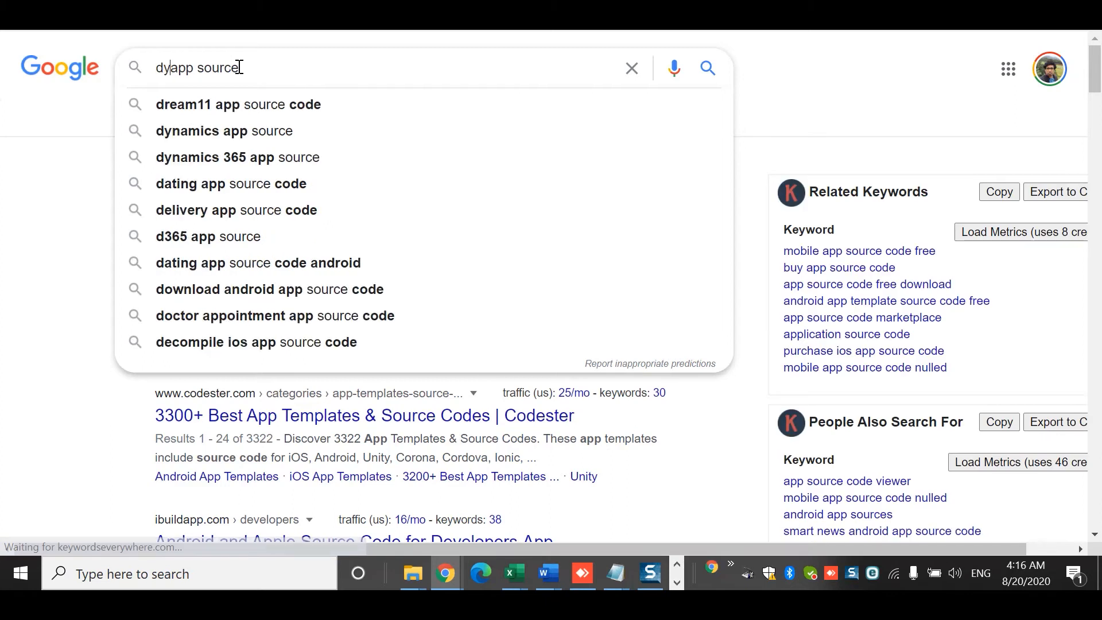
{"action": "type", "text": "365"}
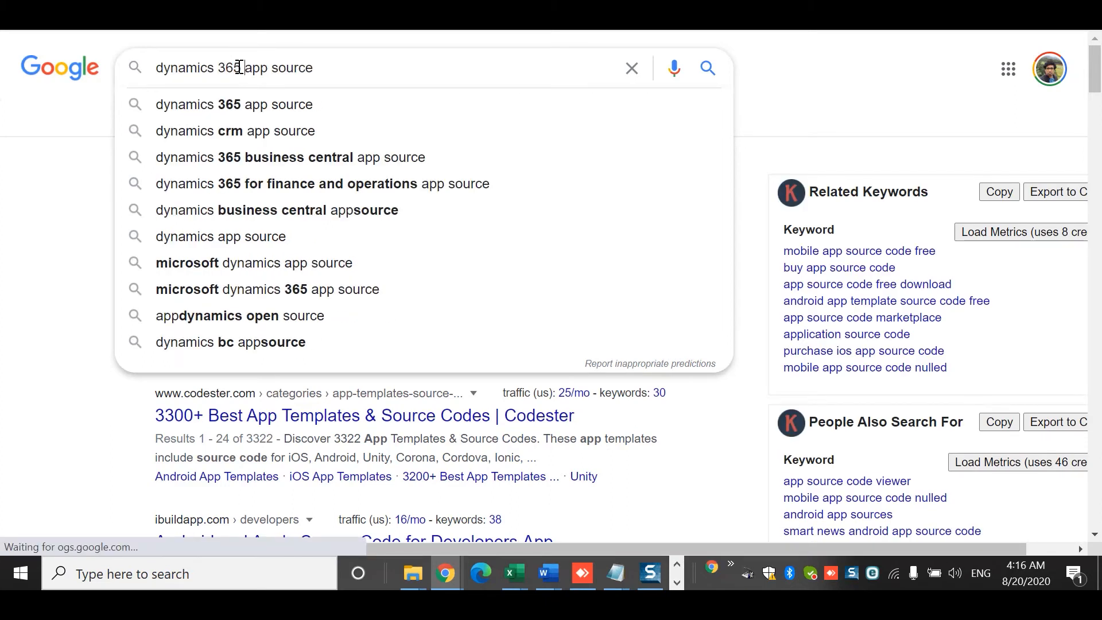
{"action": "key", "text": "Return"}
{"action": "left_click", "coordinate": [212, 365]}
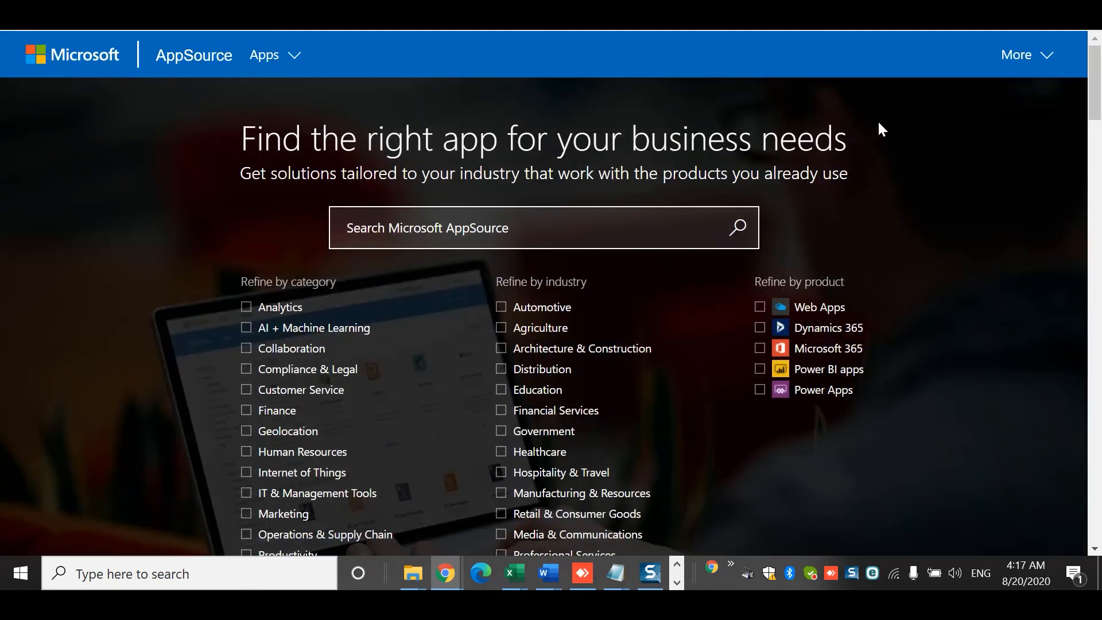
- Refine the AppSource apps by the Dynamics 365 product and browse the featured apps
{"action": "left_click", "coordinate": [574, 230]}
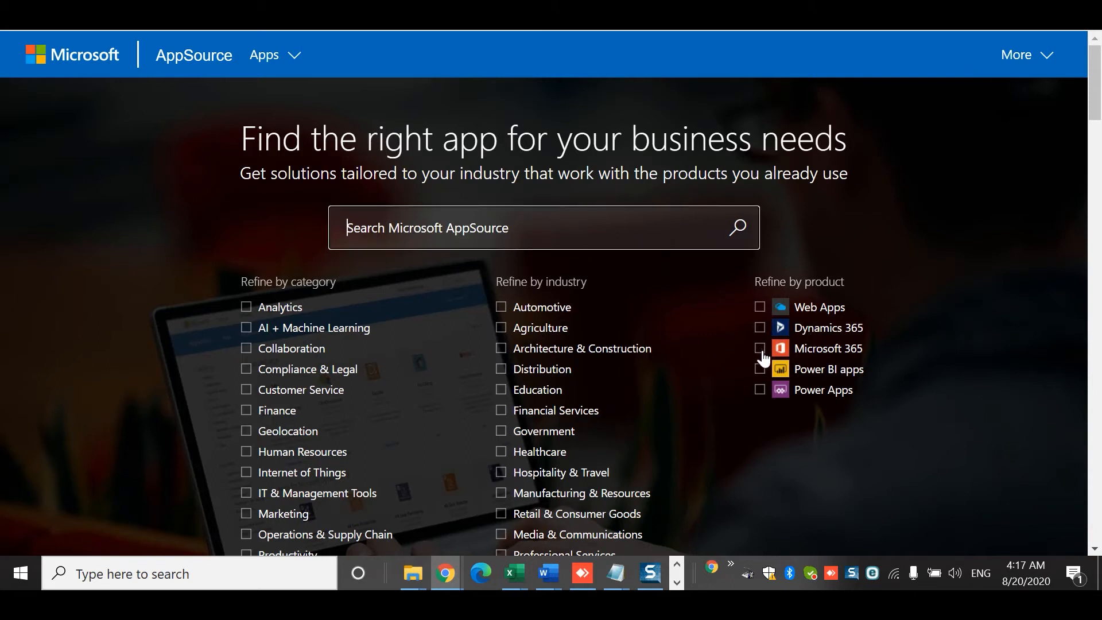
{"action": "left_click", "coordinate": [760, 328]}
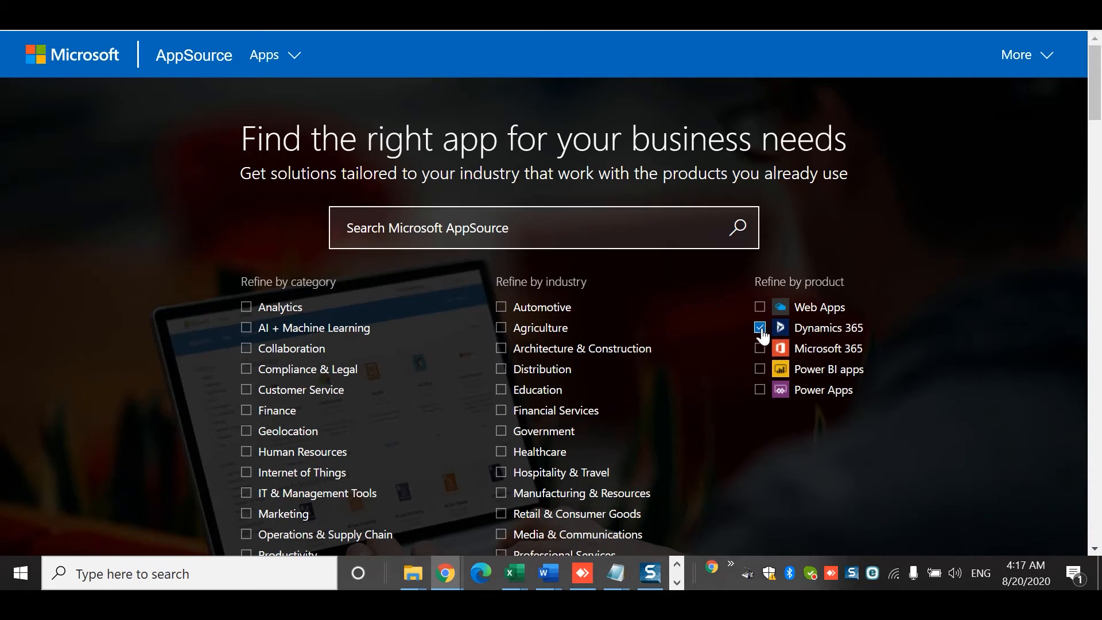
{"action": "left_click_drag", "start_coordinate": [1096, 96], "coordinate": [1096, 188]}
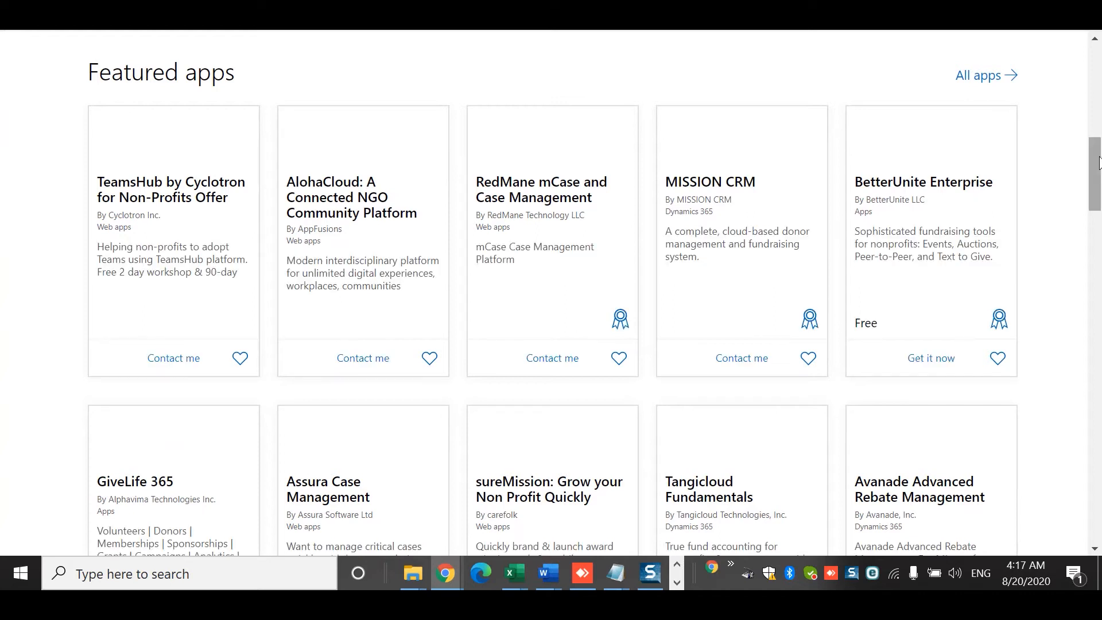
{"action": "left_click_drag", "start_coordinate": [1097, 174], "coordinate": [1095, 218]}
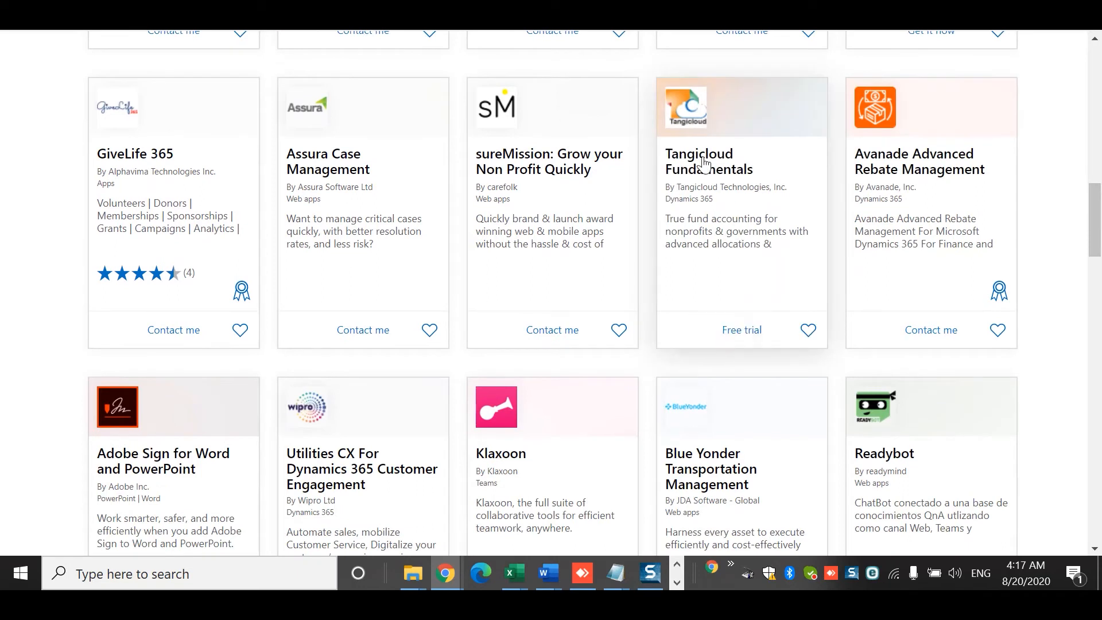
{"action": "left_click_drag", "start_coordinate": [1096, 222], "coordinate": [1097, 387]}
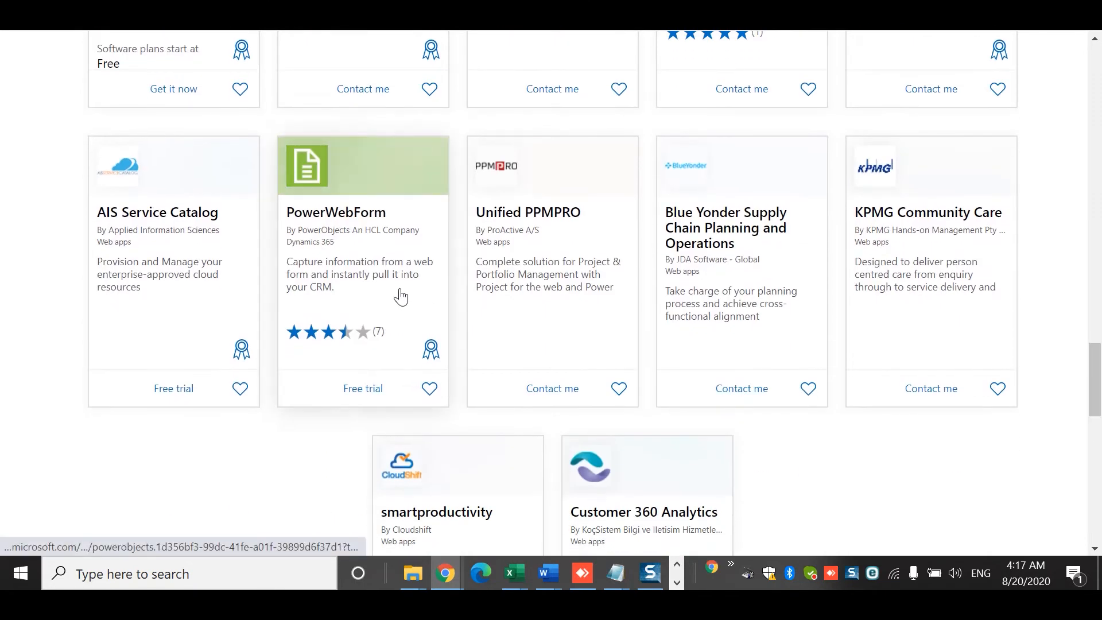
{"action": "left_click", "coordinate": [429, 387]}
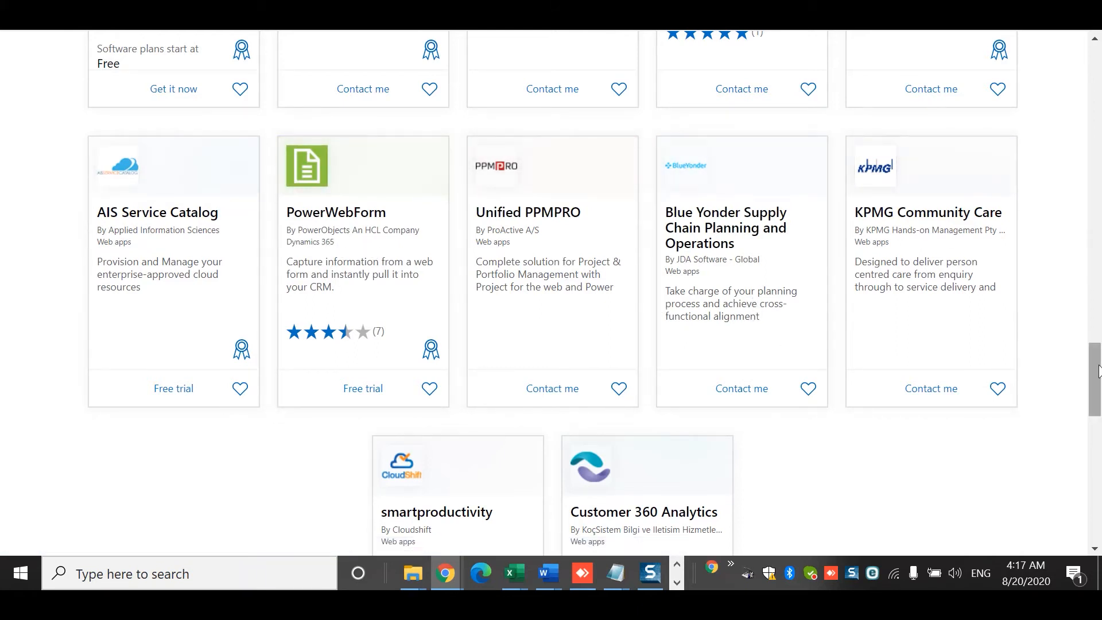
{"action": "left_click_drag", "start_coordinate": [1097, 379], "coordinate": [991, 50]}
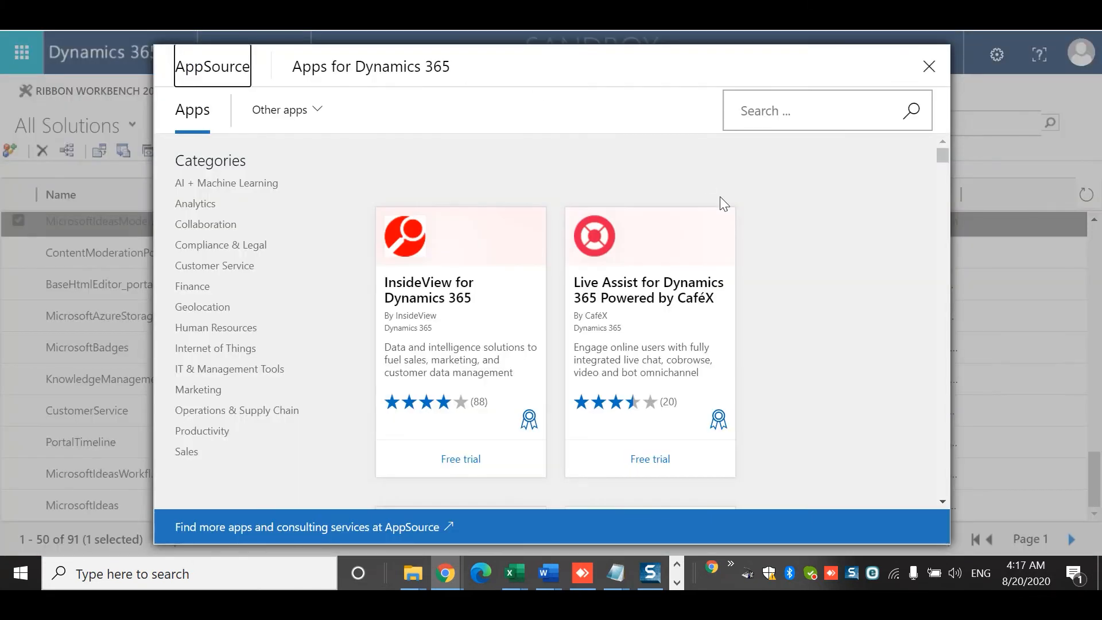
- Search the Apps for Dynamics 365 marketplace window for "PowerApps" and look over the results
{"action": "left_click", "coordinate": [818, 115]}
{"action": "type", "text": "PowerApps"}
{"action": "key", "text": "Return"}
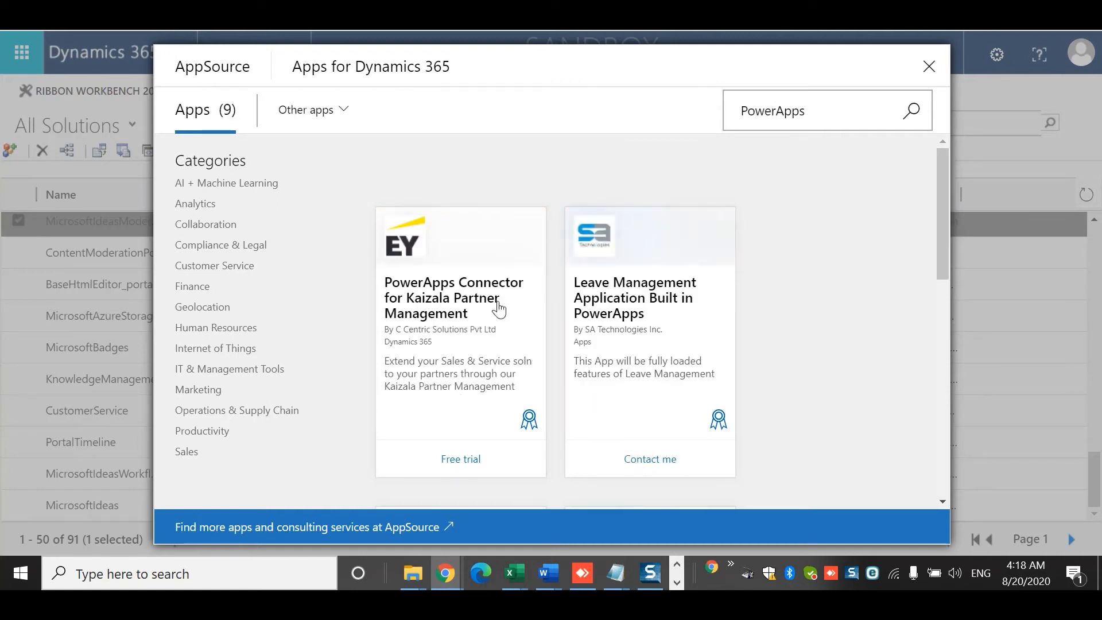
{"action": "left_click_drag", "start_coordinate": [943, 180], "coordinate": [897, 130]}
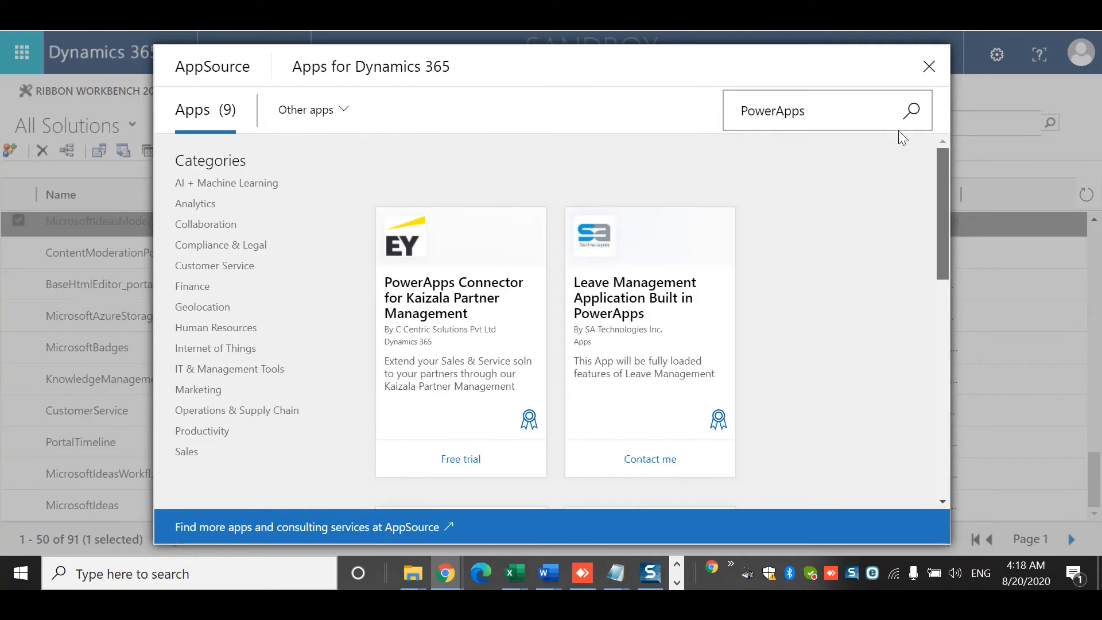
- Filter the marketplace apps by the Customer Service category without a search term, then close the marketplace window
{"action": "left_click", "coordinate": [223, 266]}
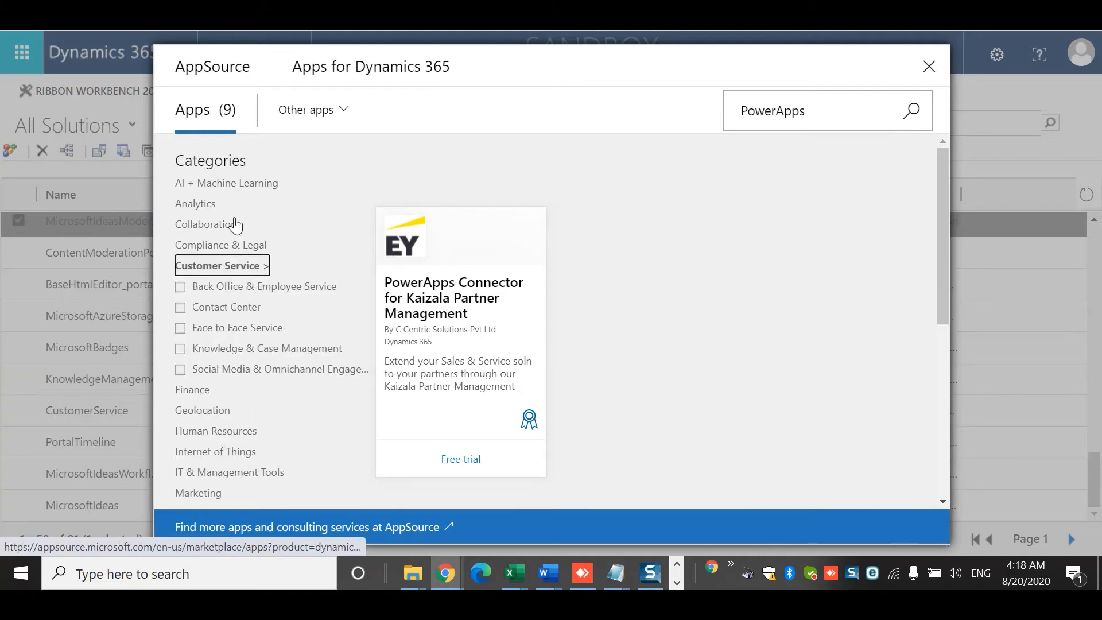
{"action": "double_click", "coordinate": [861, 113]}
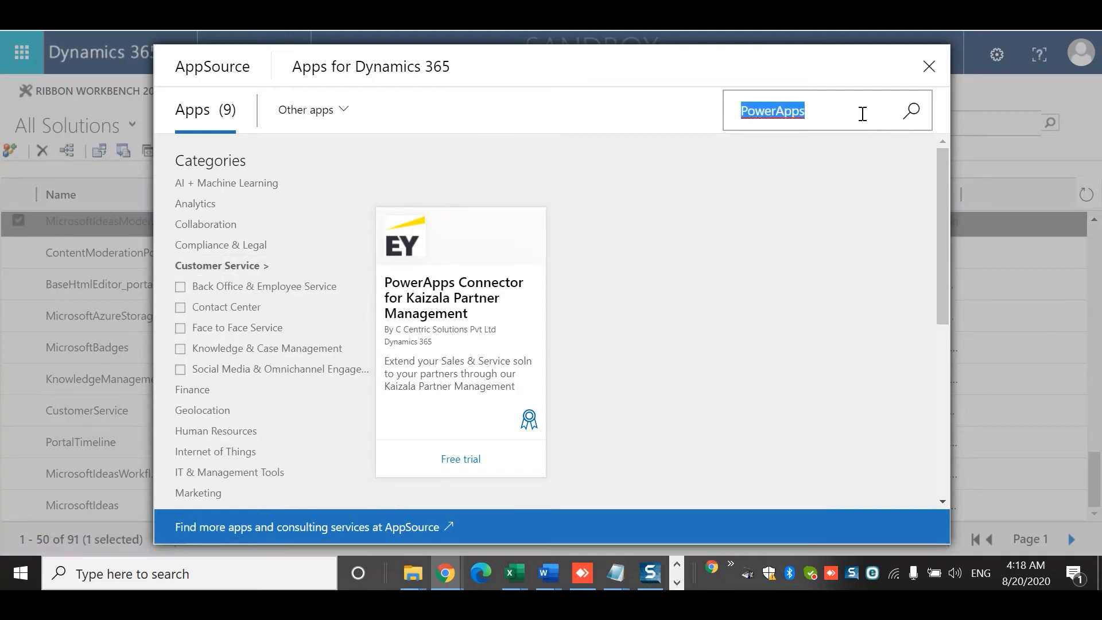
{"action": "key", "text": "BackSpace"}
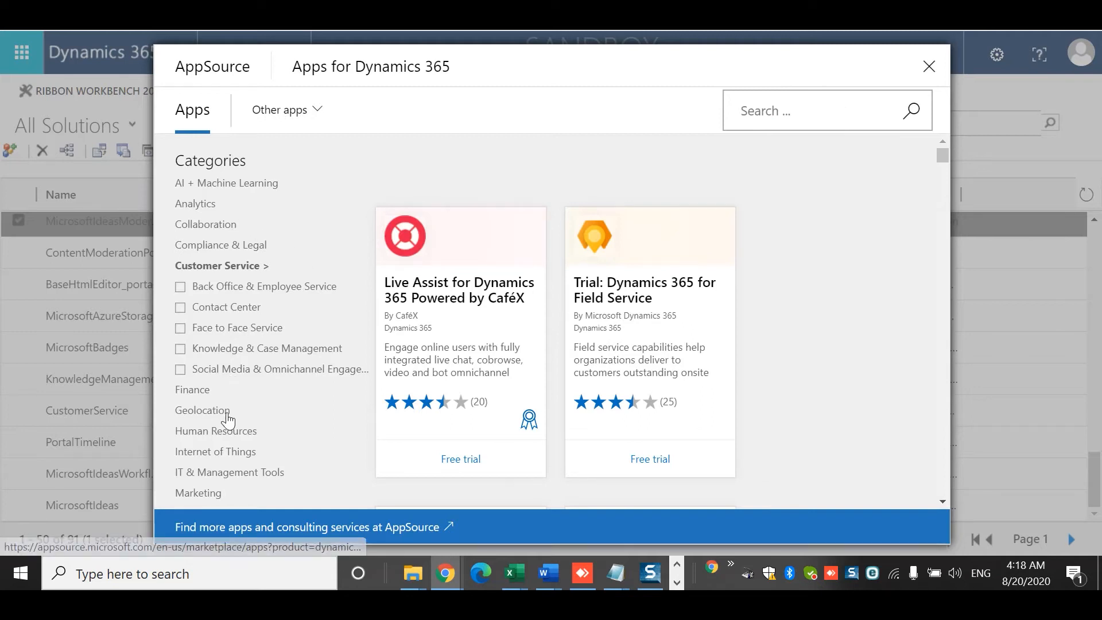
{"action": "left_click", "coordinate": [930, 63]}
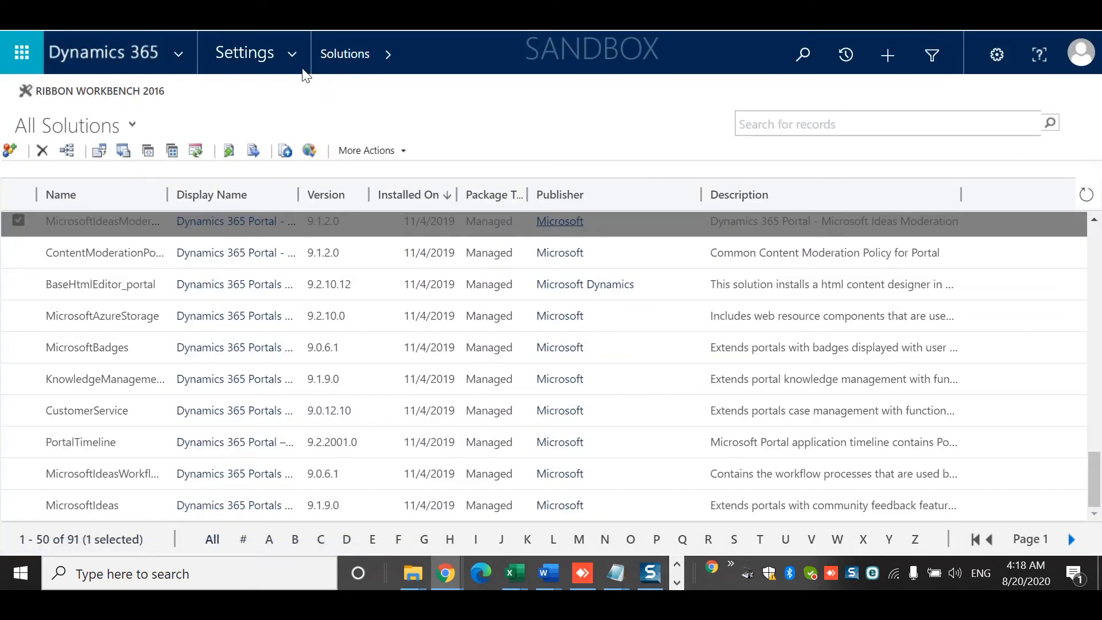
- Open a blank new solution form, enlarge its window and examine the Information fields
{"action": "left_click", "coordinate": [14, 156]}
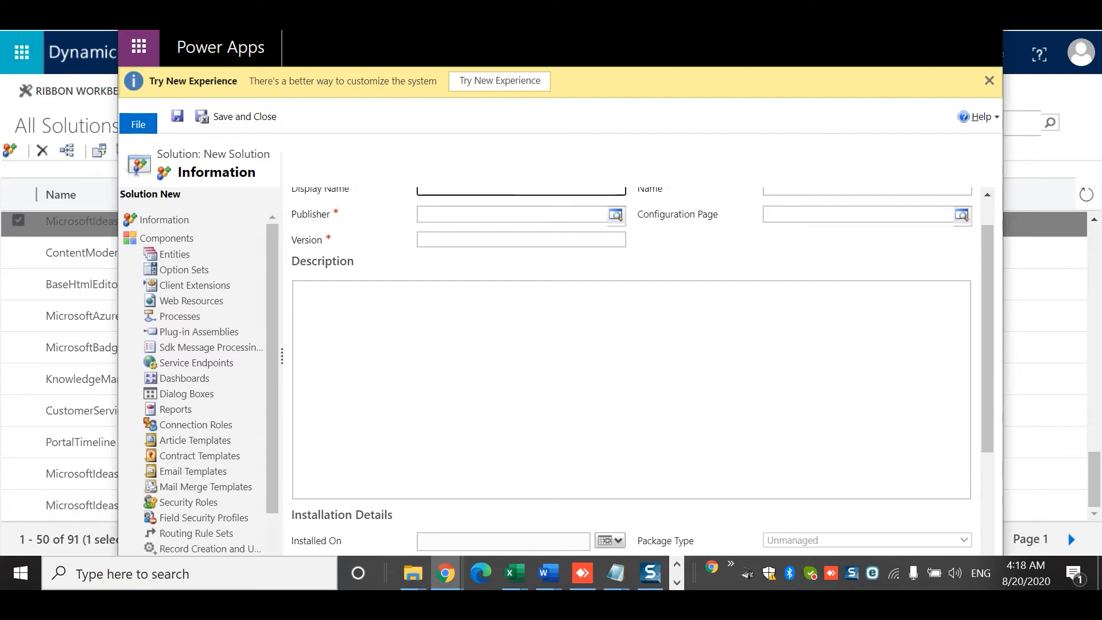
{"action": "left_click", "coordinate": [943, 9]}
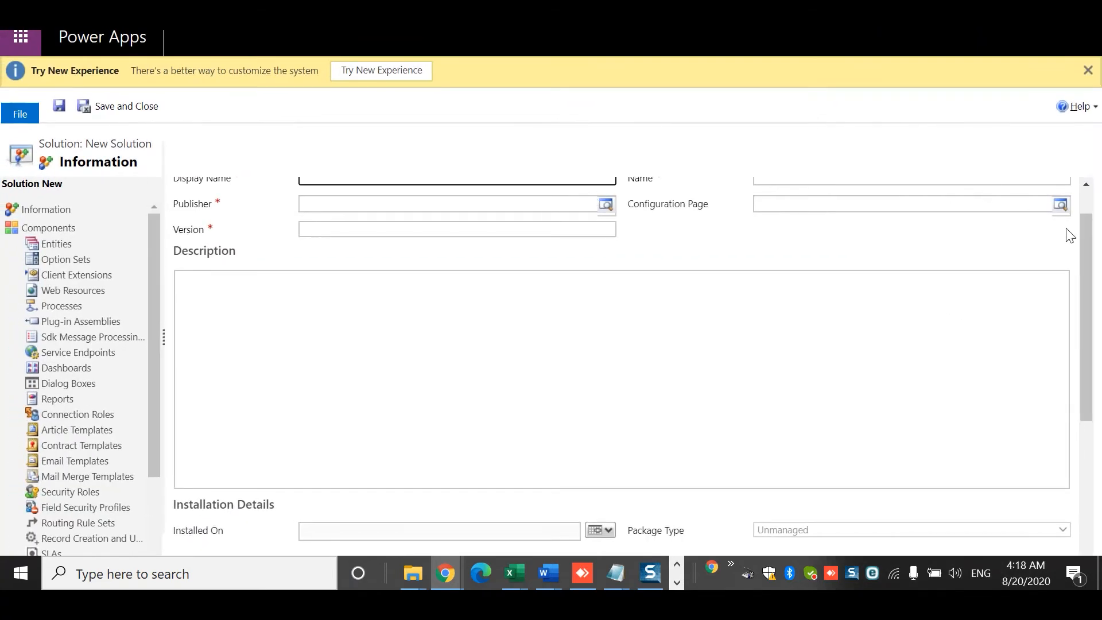
{"action": "left_click_drag", "start_coordinate": [1088, 256], "coordinate": [1076, 156]}
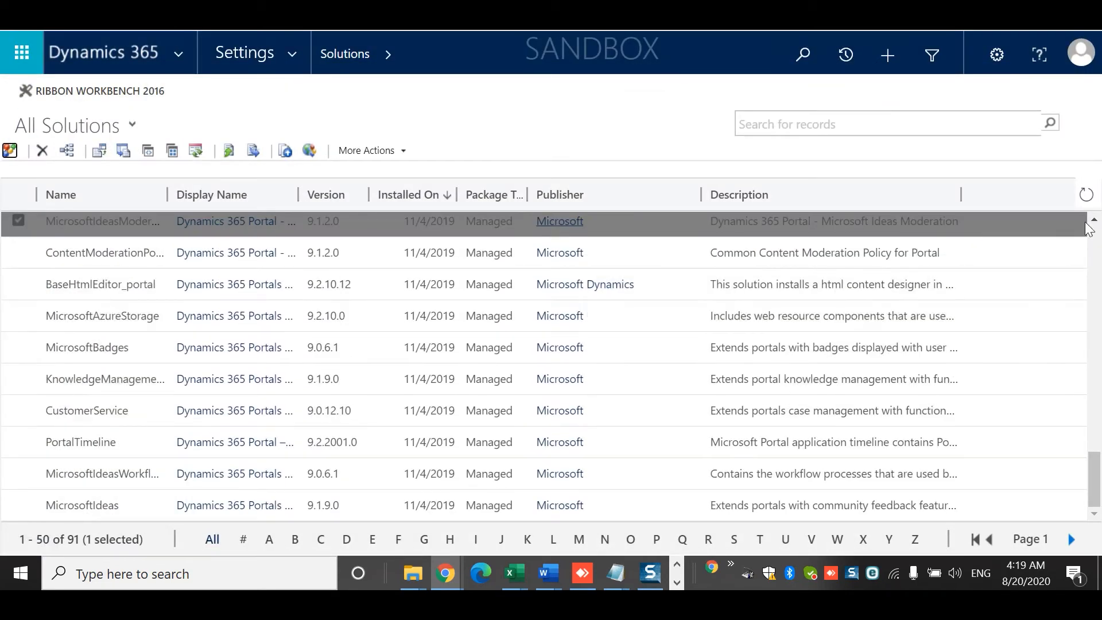
- Open the Ribbon Customization solution and bring up the existing processes that can be added to it
{"action": "left_click_drag", "start_coordinate": [1097, 499], "coordinate": [1094, 270]}
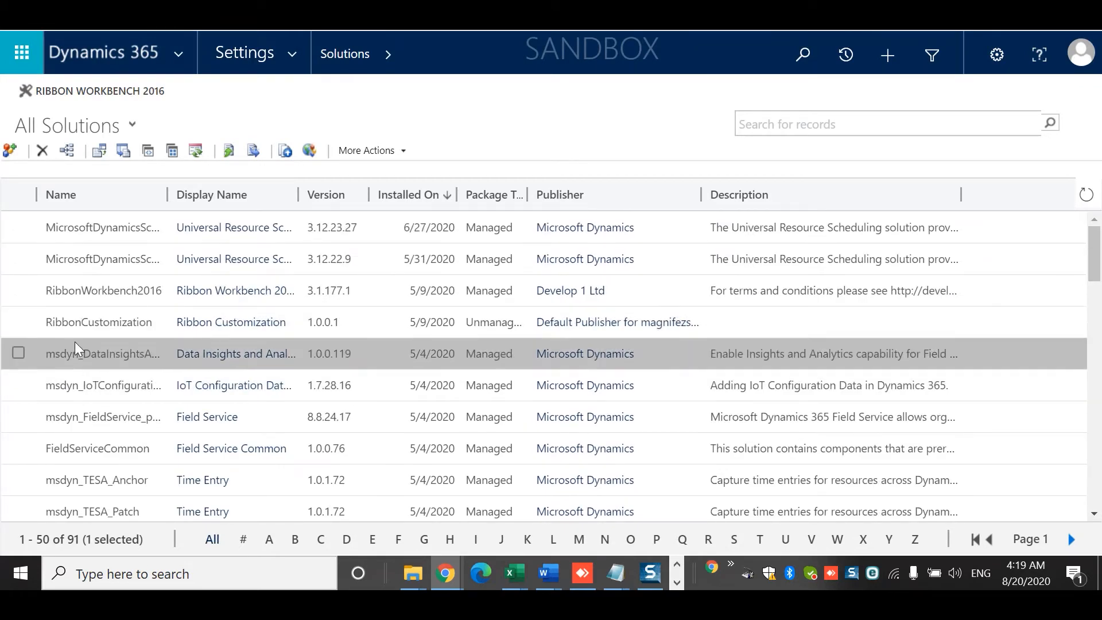
{"action": "double_click", "coordinate": [86, 319]}
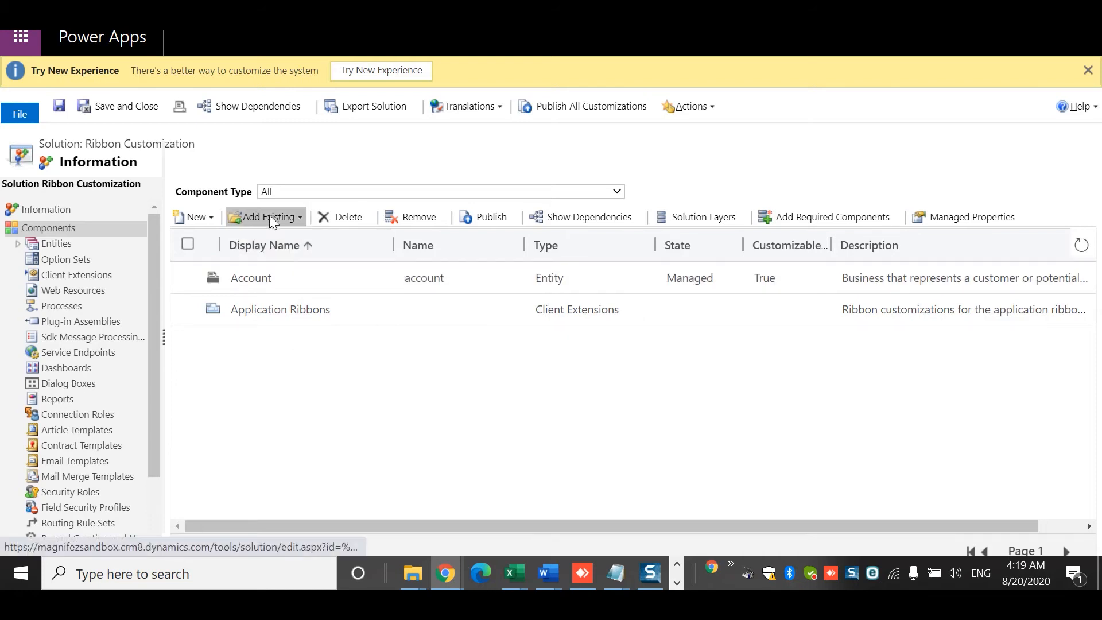
{"action": "left_click", "coordinate": [294, 218]}
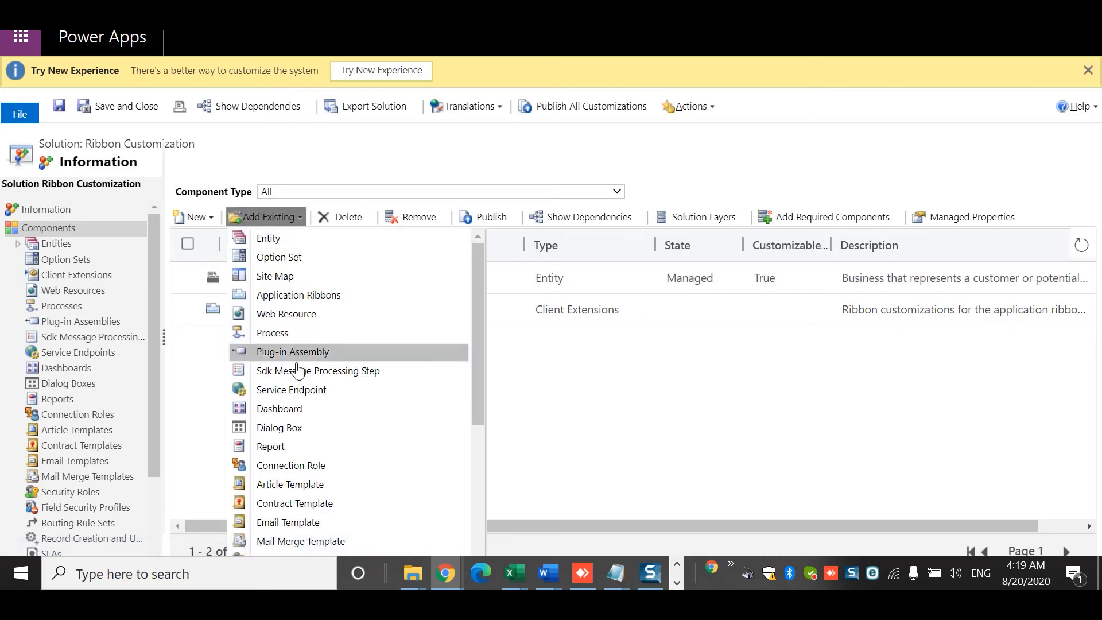
{"action": "left_click", "coordinate": [367, 335]}
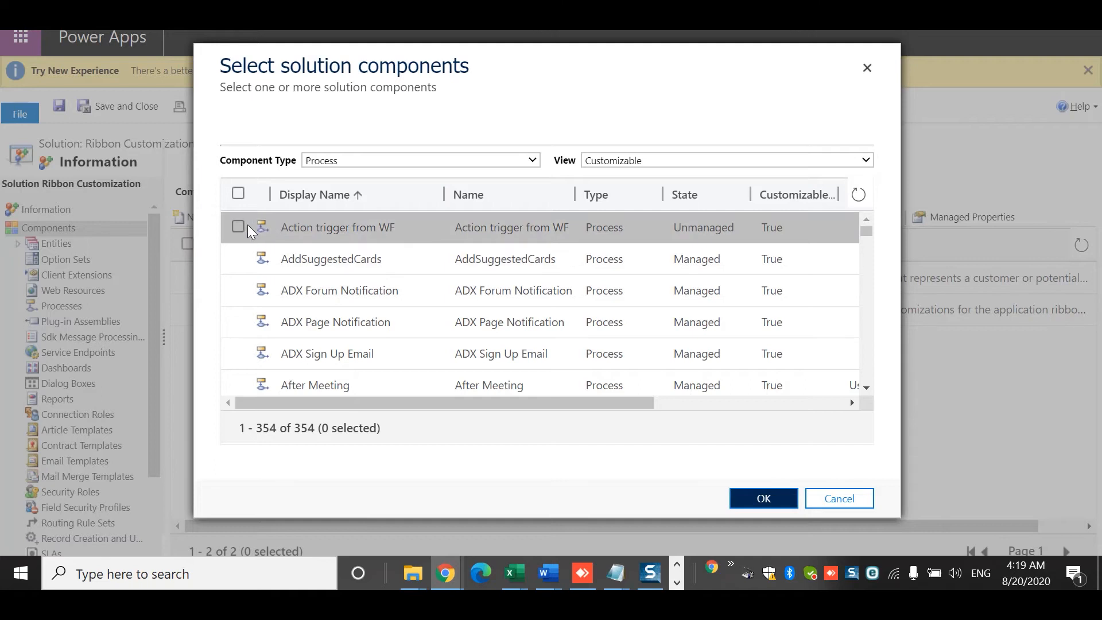
- Add the Action trigger from WF and After Meeting processes to the Ribbon Customization solution, including their required components
{"action": "left_click", "coordinate": [238, 226]}
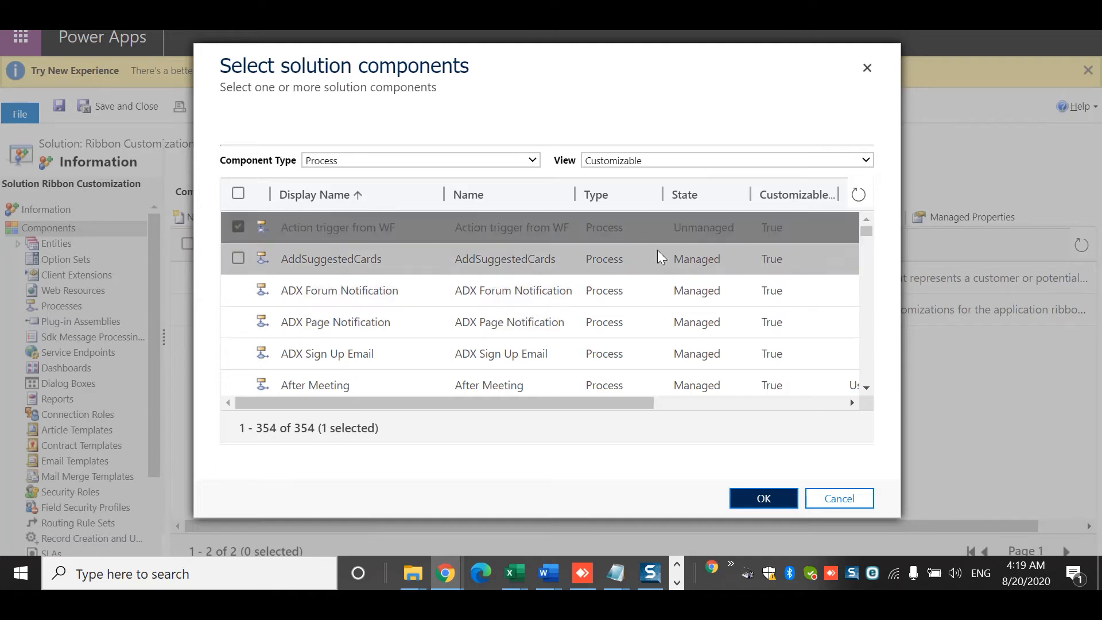
{"action": "left_click", "coordinate": [636, 163]}
{"action": "left_click", "coordinate": [638, 165]}
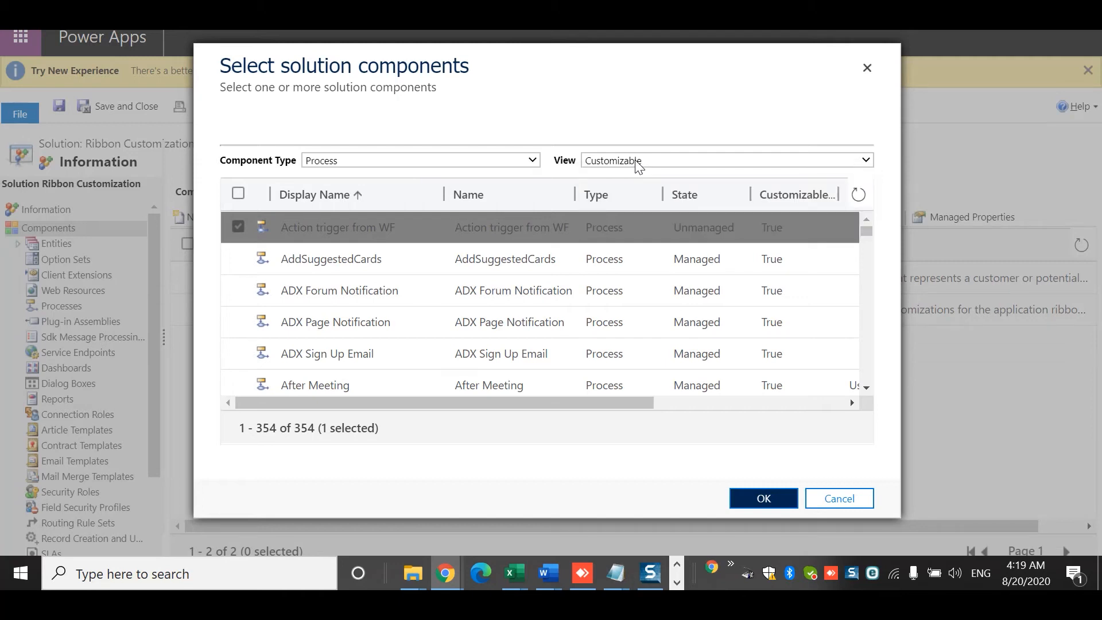
{"action": "left_click", "coordinate": [490, 165]}
{"action": "left_click", "coordinate": [490, 165]}
{"action": "left_click_drag", "start_coordinate": [620, 405], "coordinate": [525, 384]}
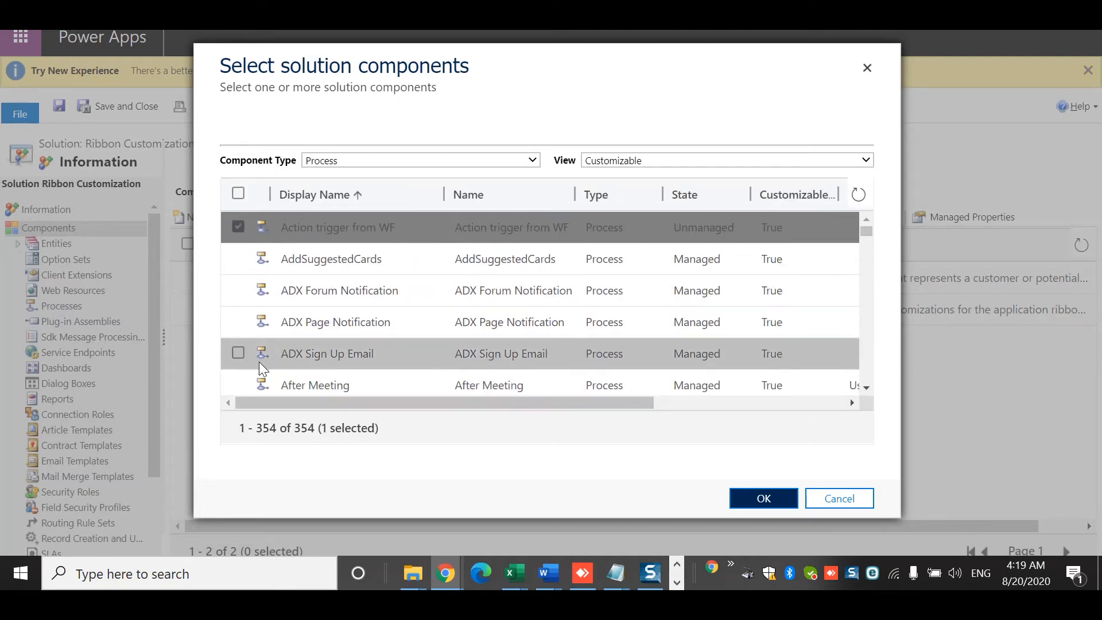
{"action": "left_click", "coordinate": [251, 377]}
{"action": "left_click", "coordinate": [756, 498]}
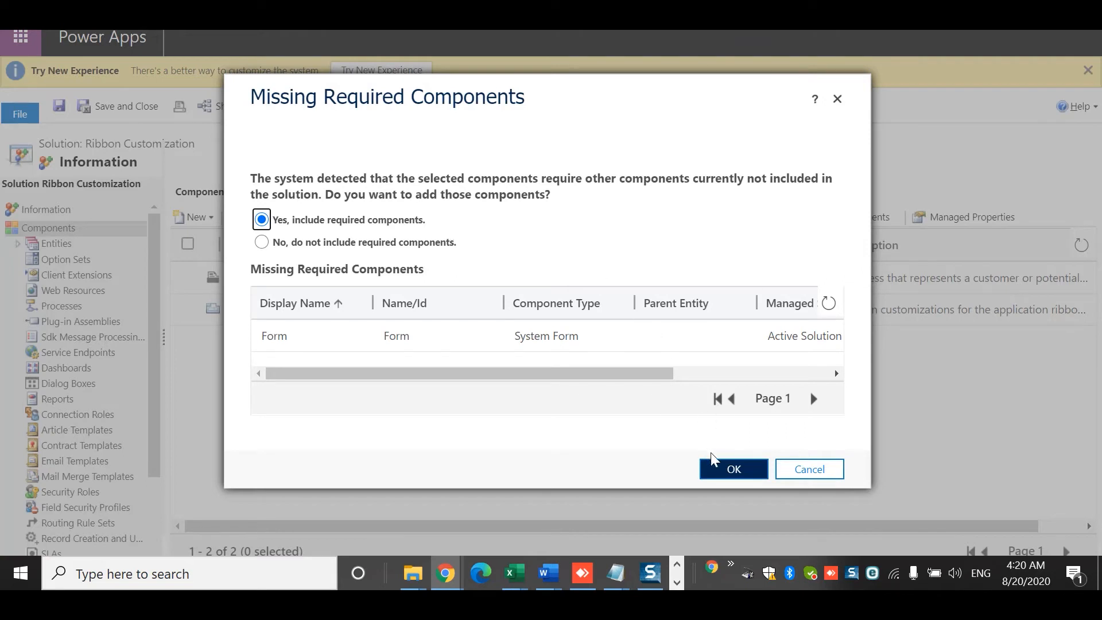
{"action": "left_click", "coordinate": [727, 476]}
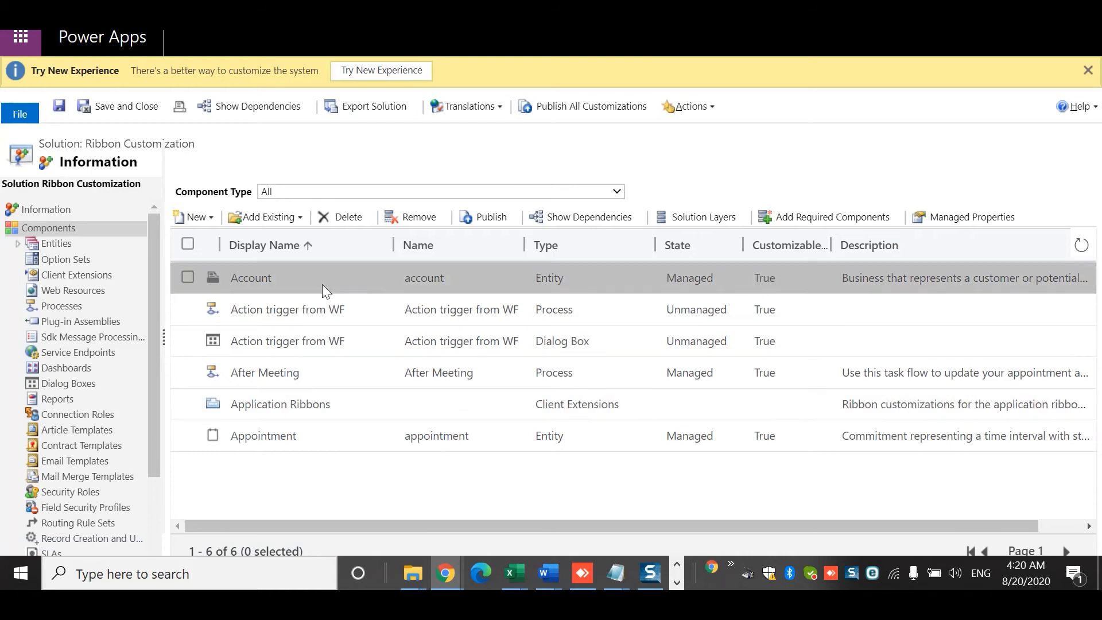
- Try to delete and remove both Action trigger from WF components, After Meeting and Appointment together
{"action": "left_click", "coordinate": [363, 311]}
{"action": "left_click", "coordinate": [367, 349], "text": "ctrl"}
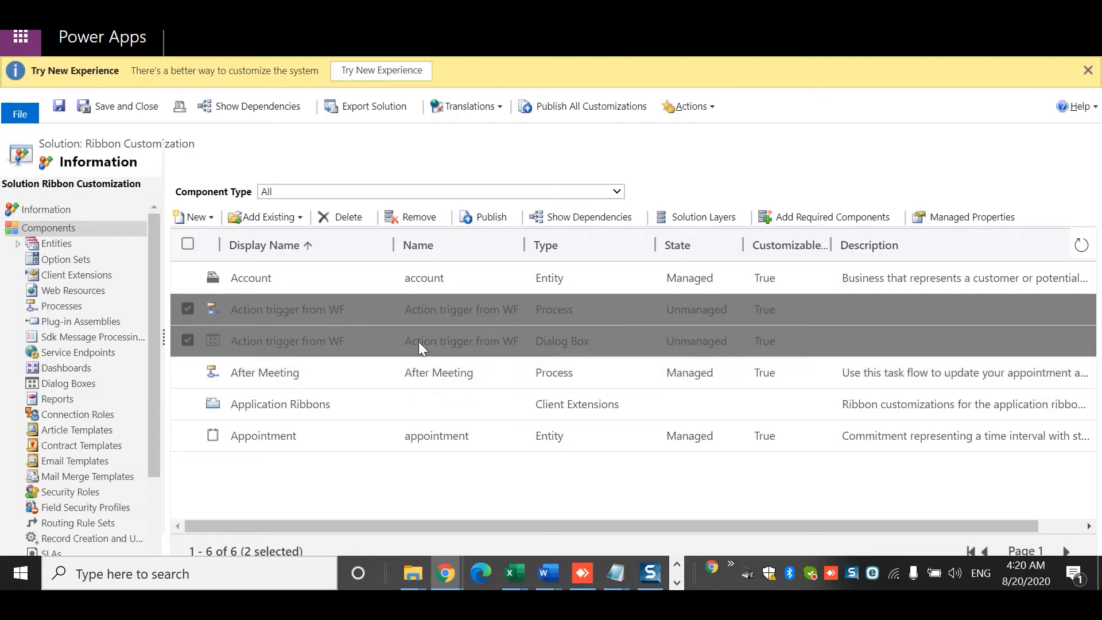
{"action": "left_click", "coordinate": [617, 440]}
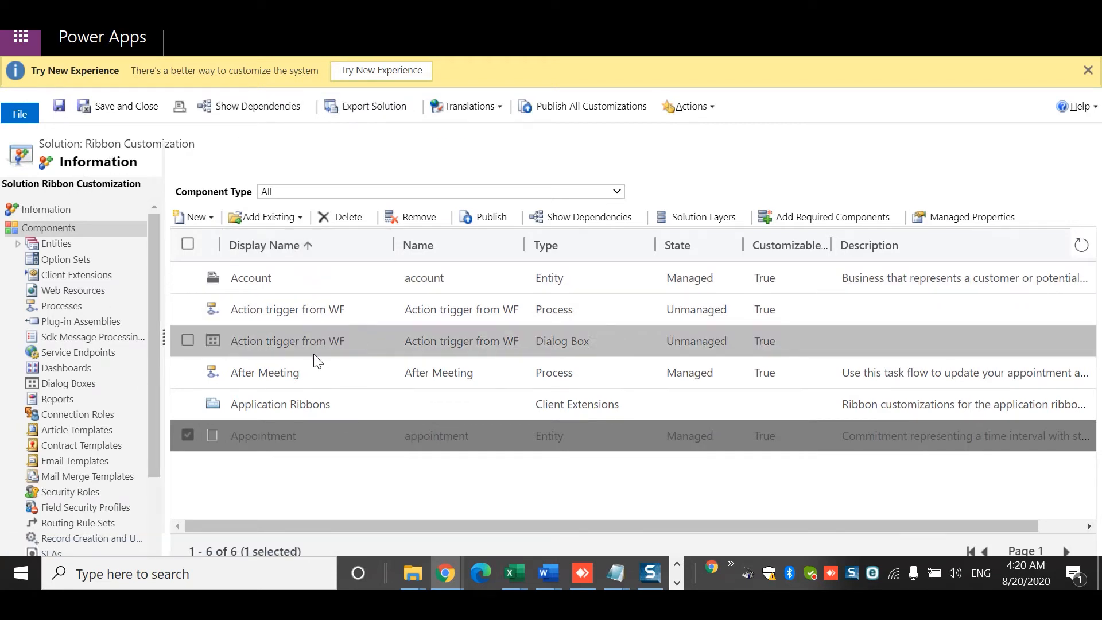
{"action": "left_click", "coordinate": [187, 396]}
{"action": "left_click", "coordinate": [178, 407]}
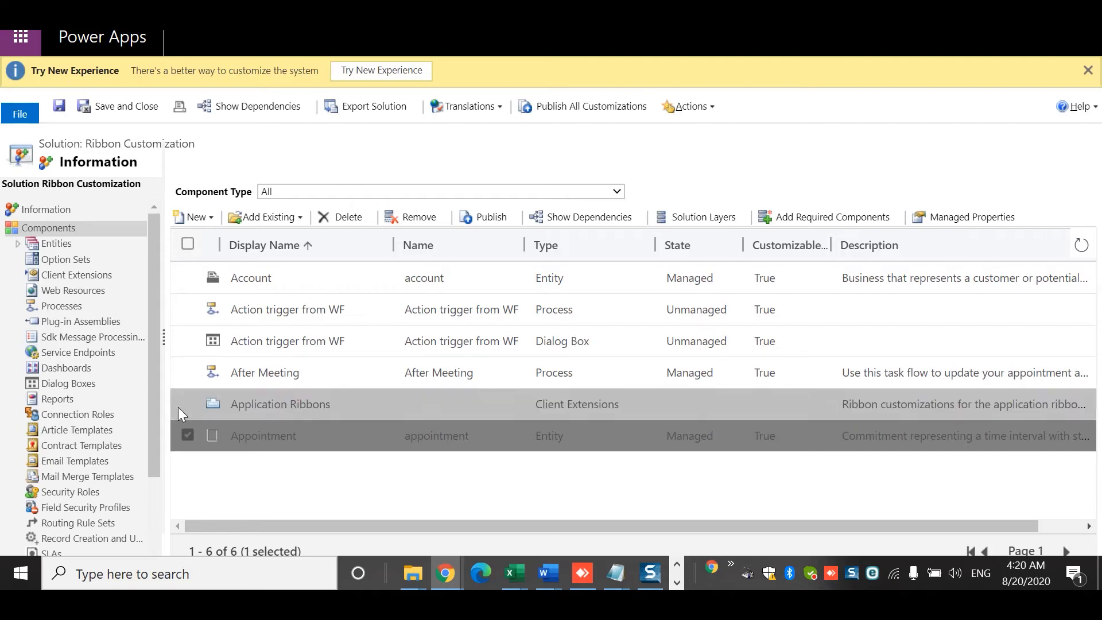
{"action": "left_click", "coordinate": [187, 372]}
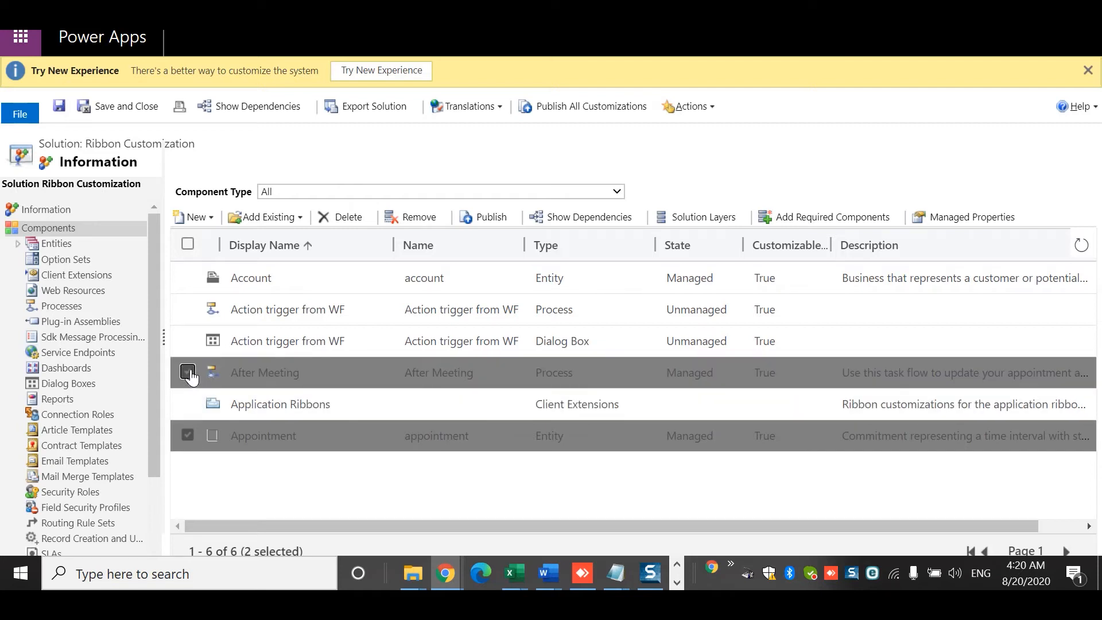
{"action": "left_click", "coordinate": [188, 310]}
{"action": "left_click", "coordinate": [187, 340]}
{"action": "left_click", "coordinate": [344, 220]}
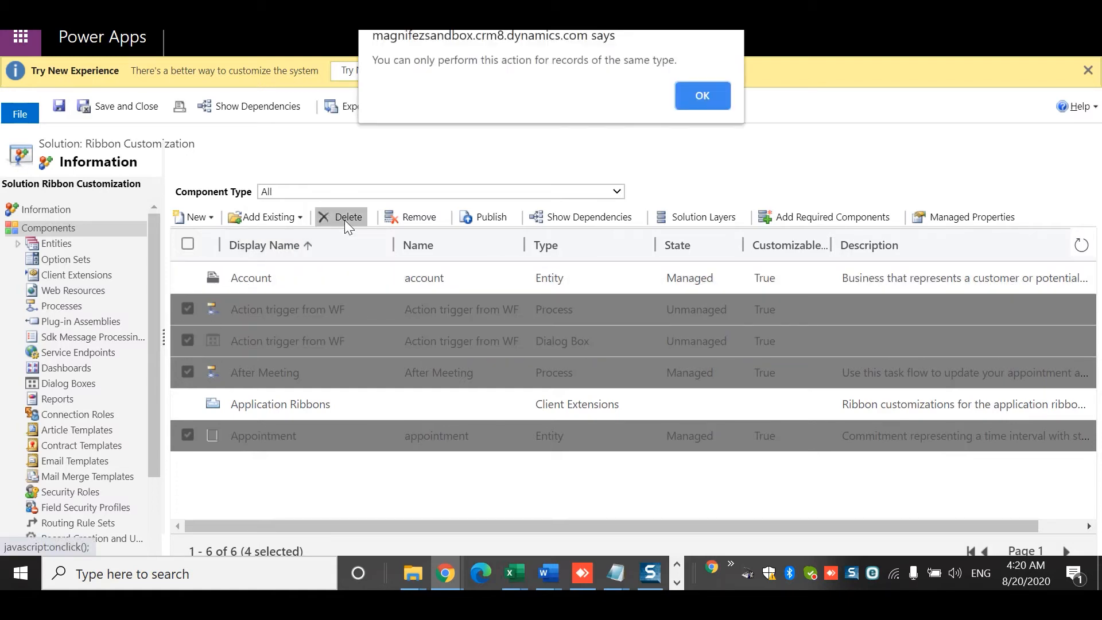
{"action": "left_click", "coordinate": [693, 102]}
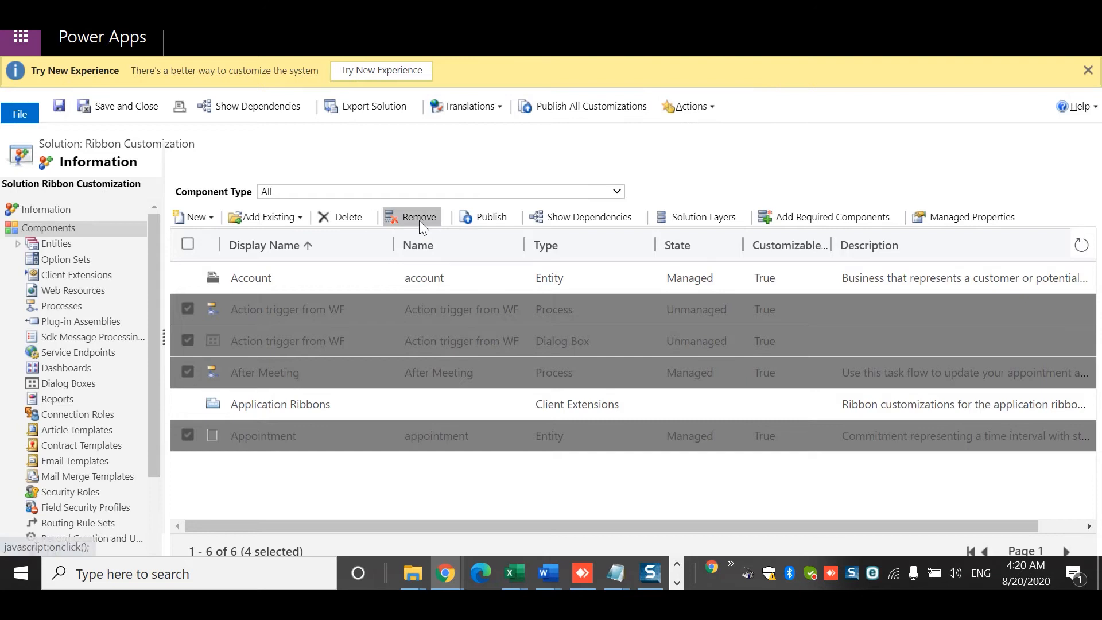
{"action": "left_click", "coordinate": [418, 220]}
{"action": "left_click", "coordinate": [704, 96]}
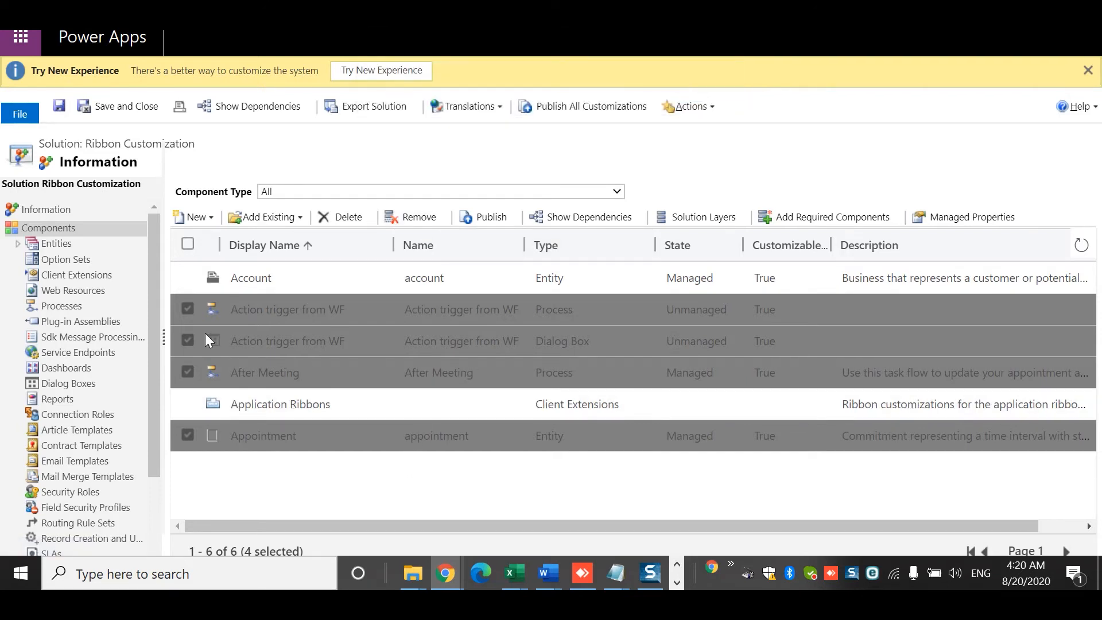
- Remove only the Action trigger from WF process and the After Meeting process from the solution
{"action": "left_click", "coordinate": [187, 314]}
{"action": "left_click", "coordinate": [185, 345]}
{"action": "left_click", "coordinate": [186, 375]}
{"action": "left_click", "coordinate": [187, 436]}
{"action": "left_click", "coordinate": [186, 436]}
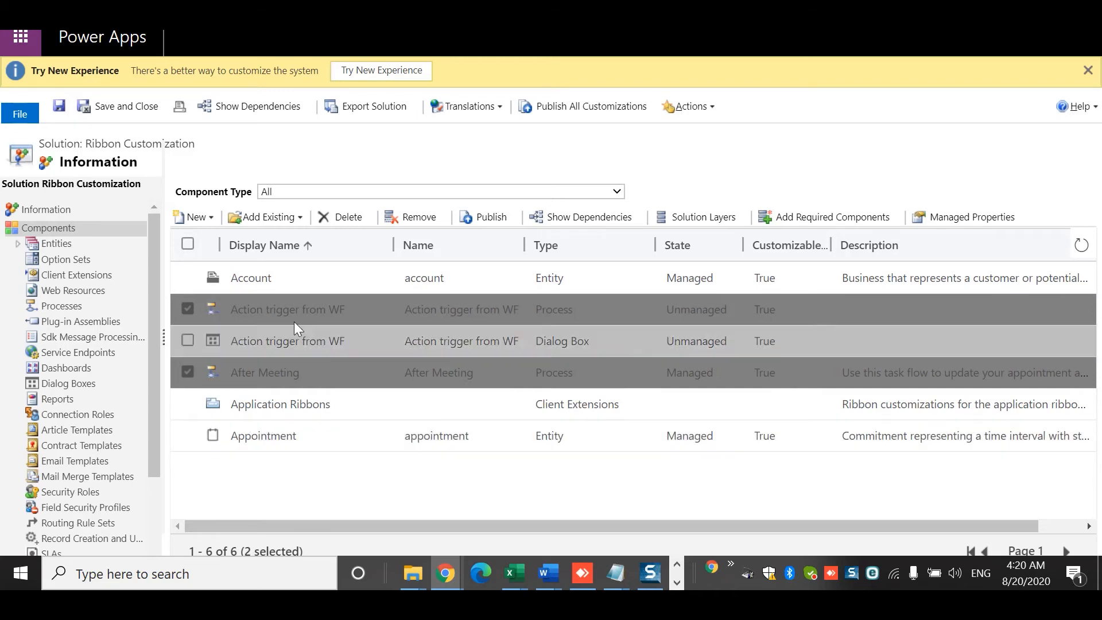
{"action": "left_click", "coordinate": [410, 217]}
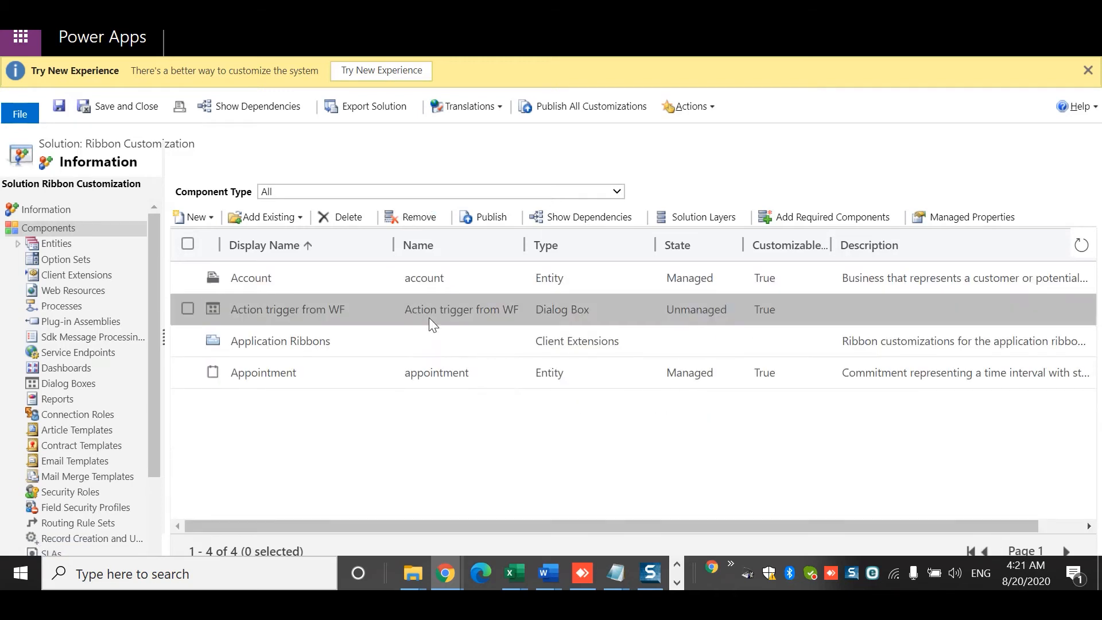
- Remove the Appointment entity and the Action trigger from WF dialog box from the solution, without deleting them from the system
{"action": "left_click", "coordinate": [187, 373]}
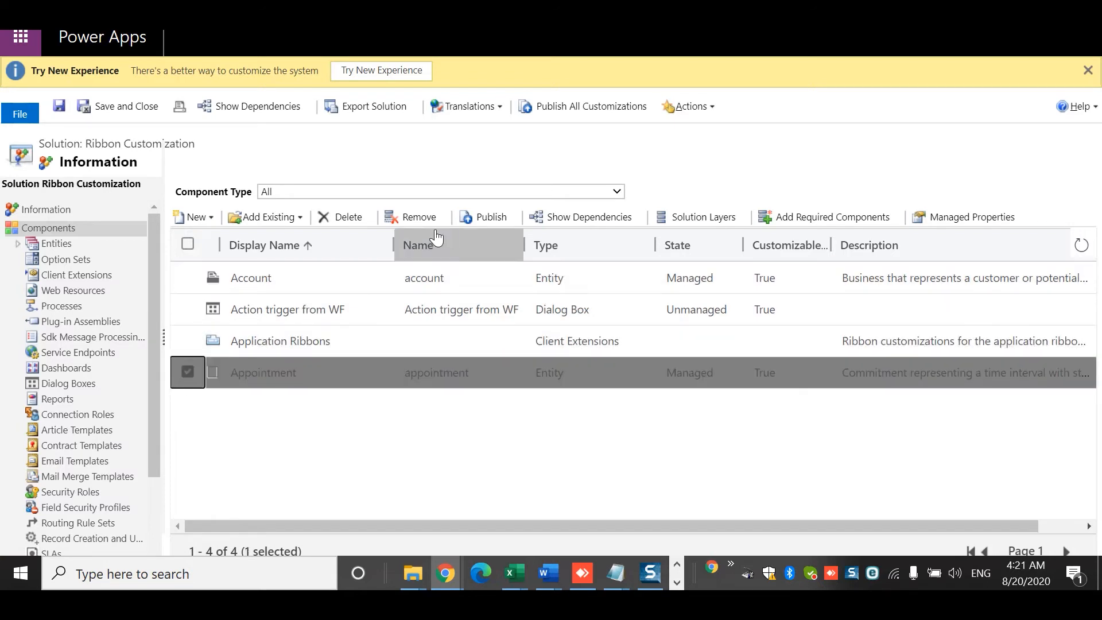
{"action": "left_click", "coordinate": [416, 218]}
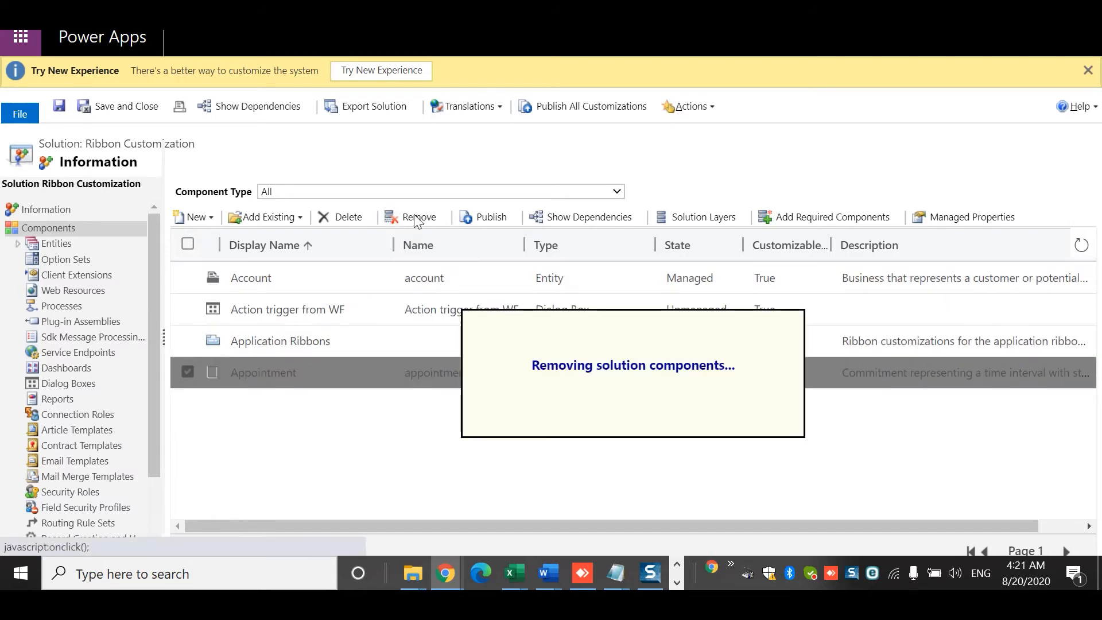
{"action": "left_click", "coordinate": [187, 313]}
{"action": "left_click", "coordinate": [343, 217]}
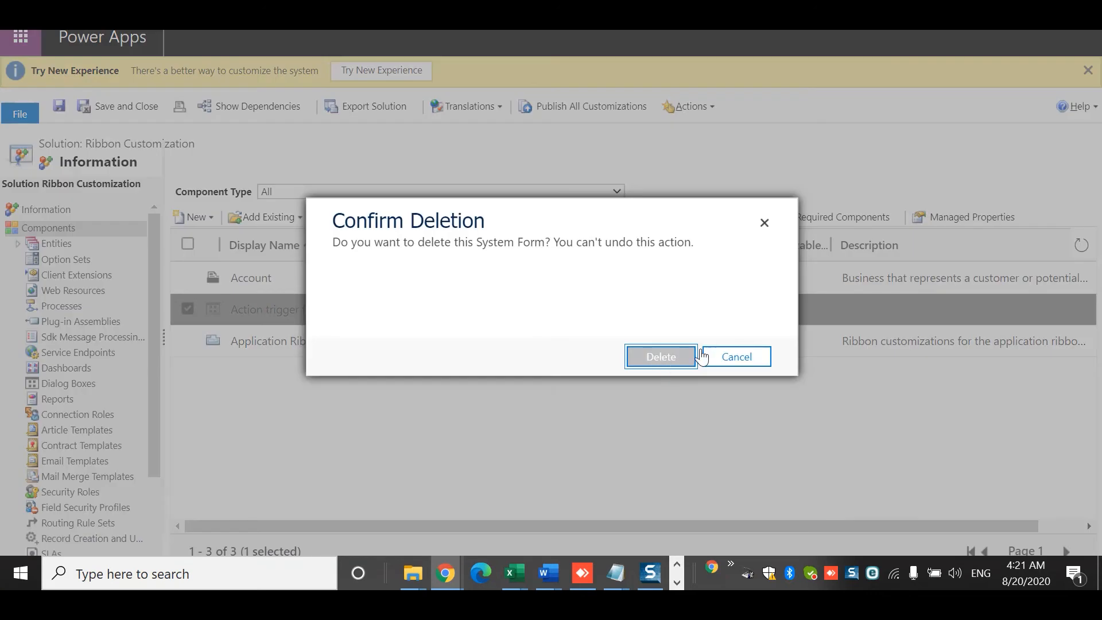
{"action": "left_click", "coordinate": [730, 357]}
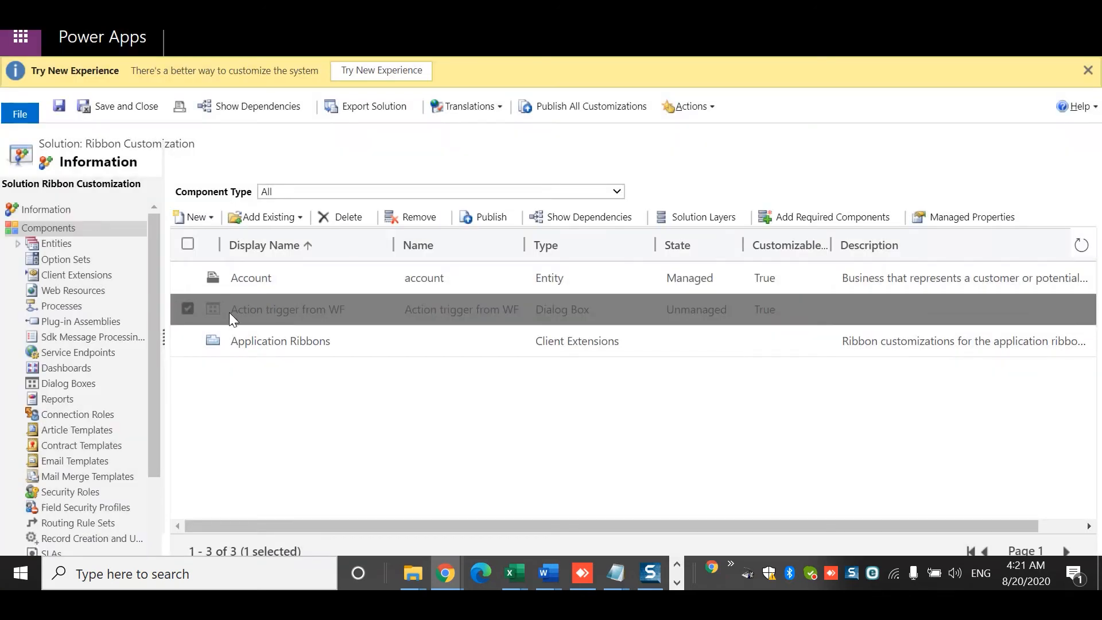
{"action": "left_click", "coordinate": [408, 221]}
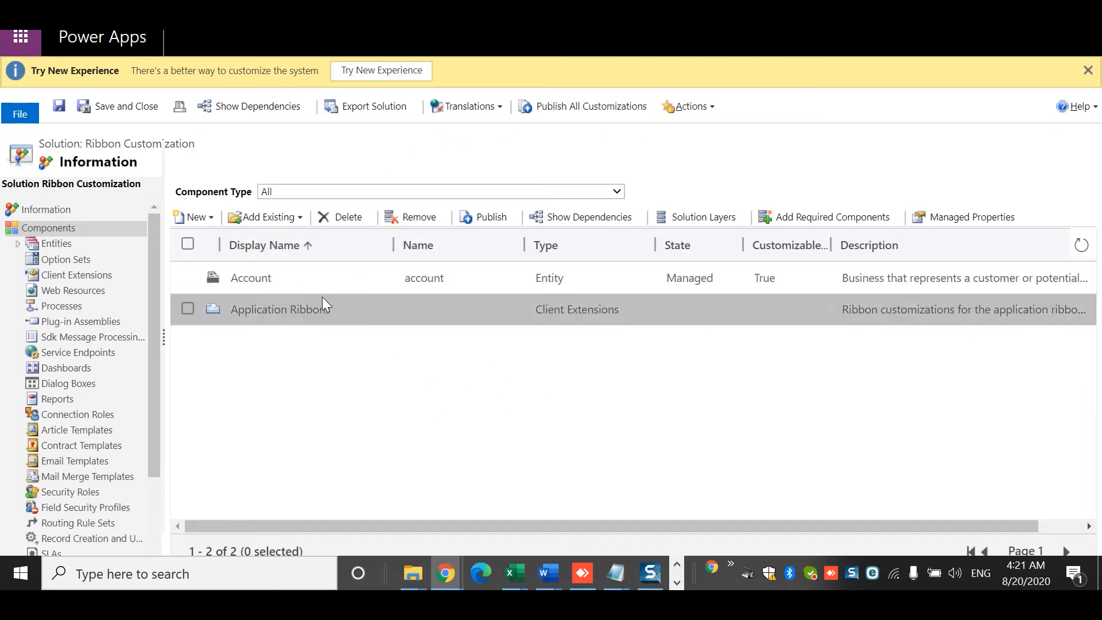
- Publish all customizations and keep waiting for the unresponsive pages
{"action": "left_click", "coordinate": [625, 106]}
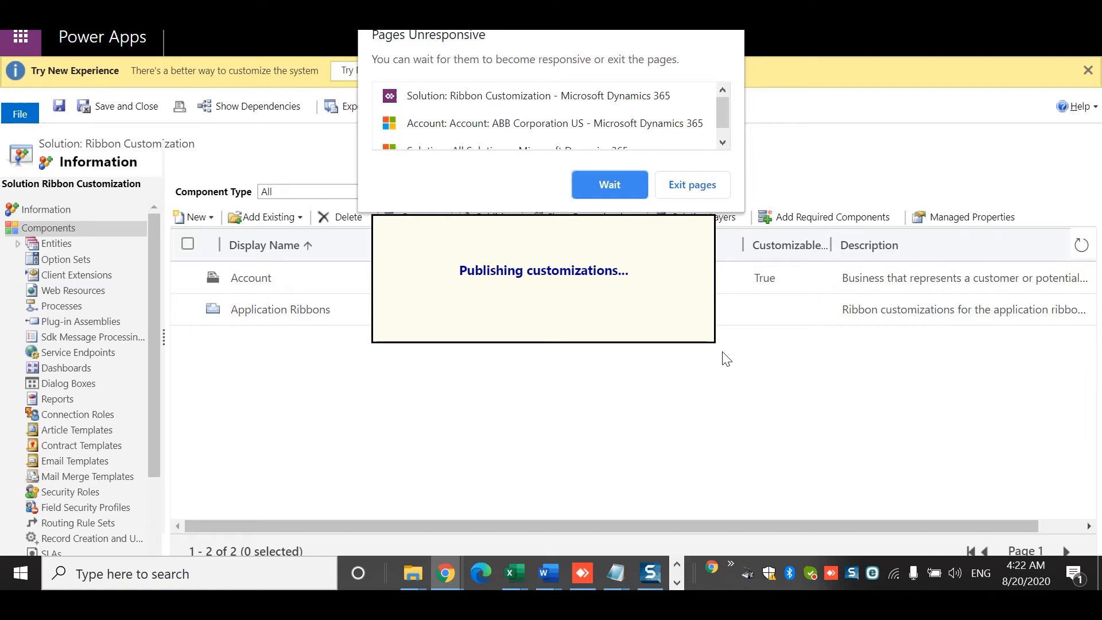
{"action": "left_click", "coordinate": [629, 184]}
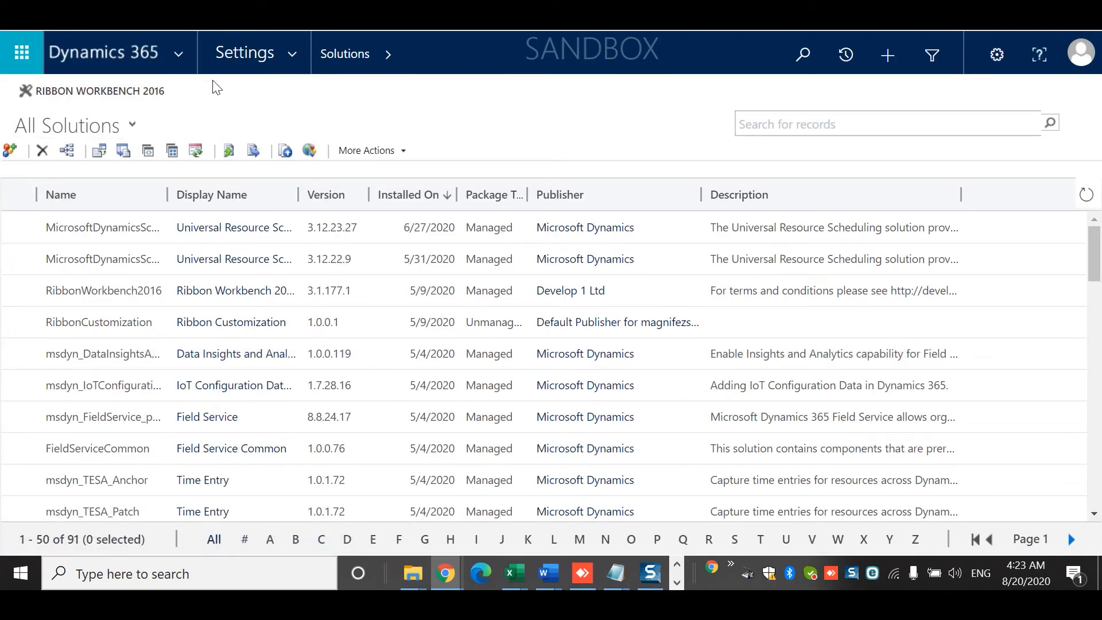
- Start a new solution with display name "CRM Customization August" and Default Publisher for magnifezsandbox as its publisher
{"action": "left_click", "coordinate": [10, 151]}
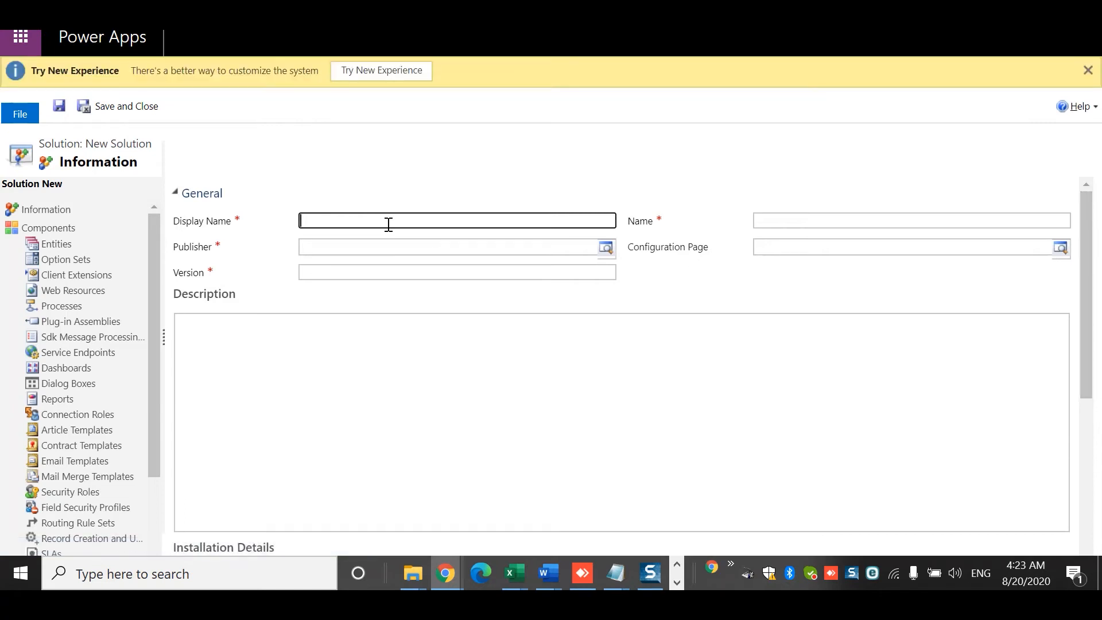
{"action": "type", "text": "CRM Customization August"}
{"action": "key", "text": "Tab"}
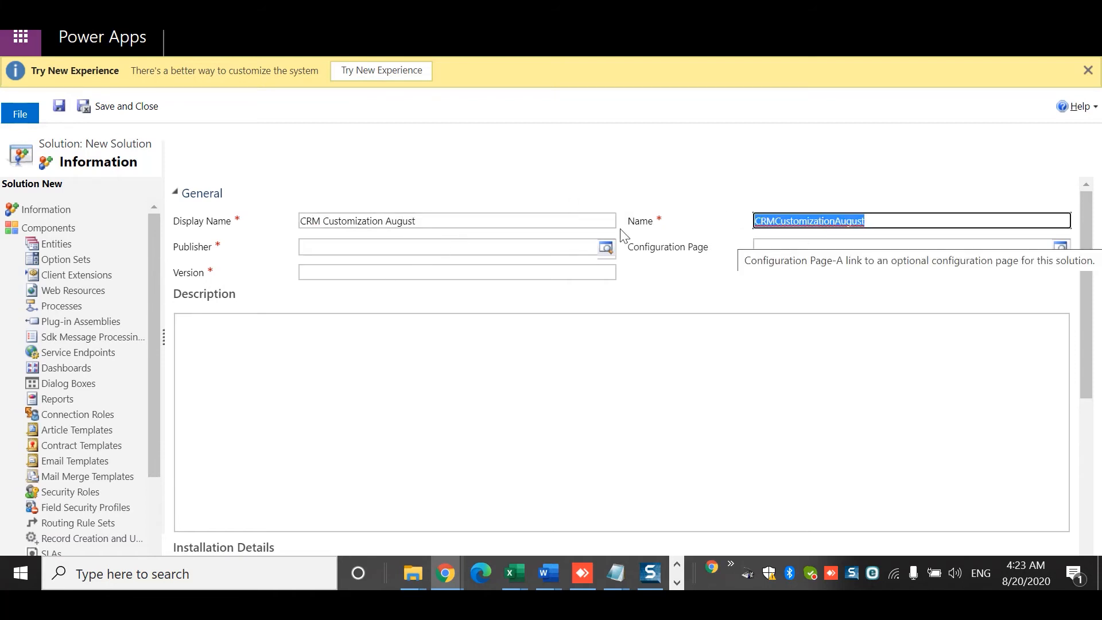
{"action": "left_click", "coordinate": [336, 249]}
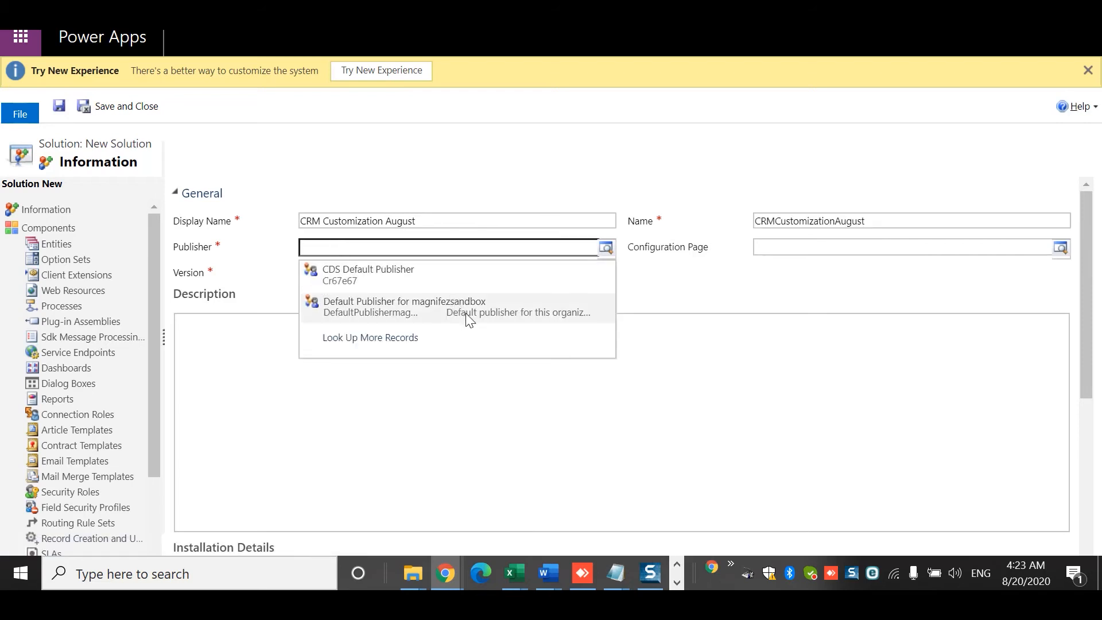
{"action": "left_click", "coordinate": [465, 313]}
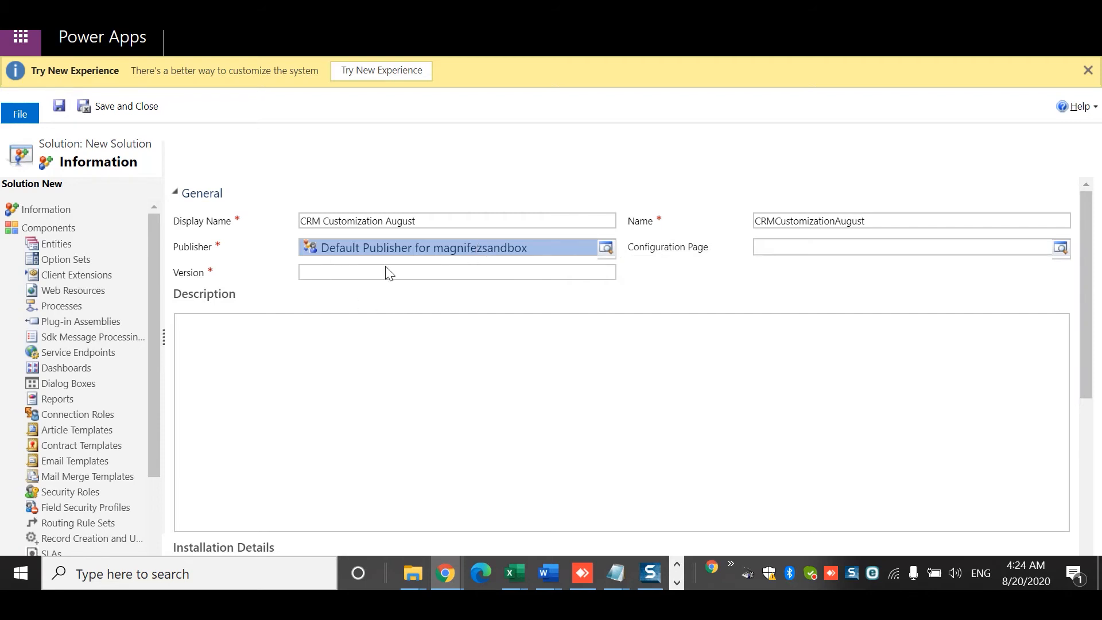
- Set the new solution's version to 1.0.0.1 and save it
{"action": "left_click", "coordinate": [432, 280]}
{"action": "left_click", "coordinate": [452, 272]}
{"action": "type", "text": "1"}
{"action": "type", "text": ".0"}
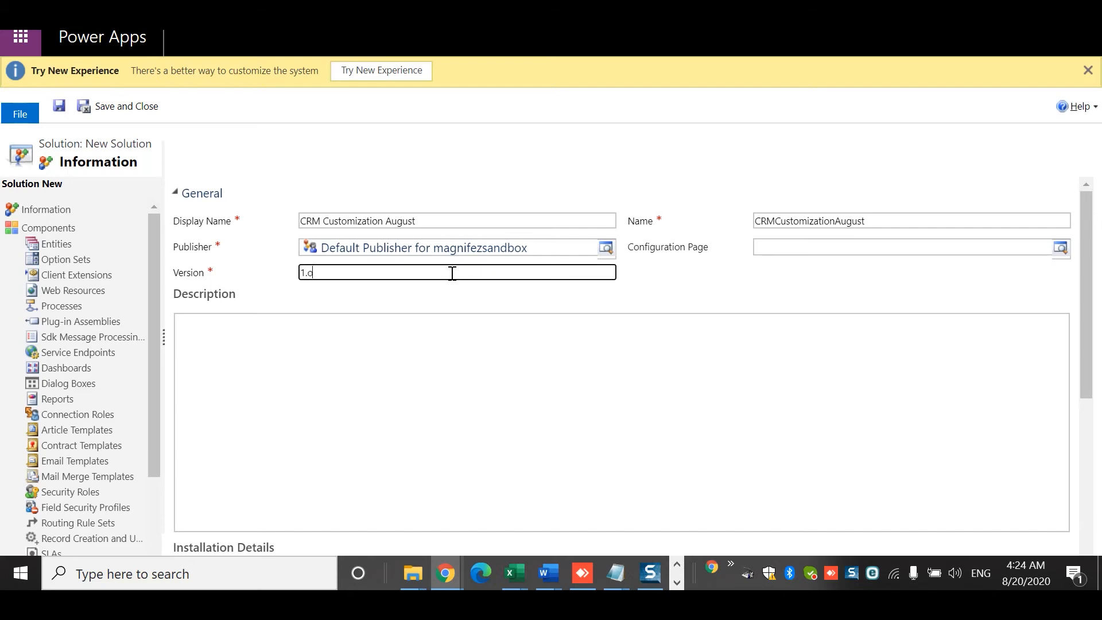
{"action": "key", "text": "BackSpace"}
{"action": "type", "text": "0.0.1"}
{"action": "left_click", "coordinate": [58, 107]}
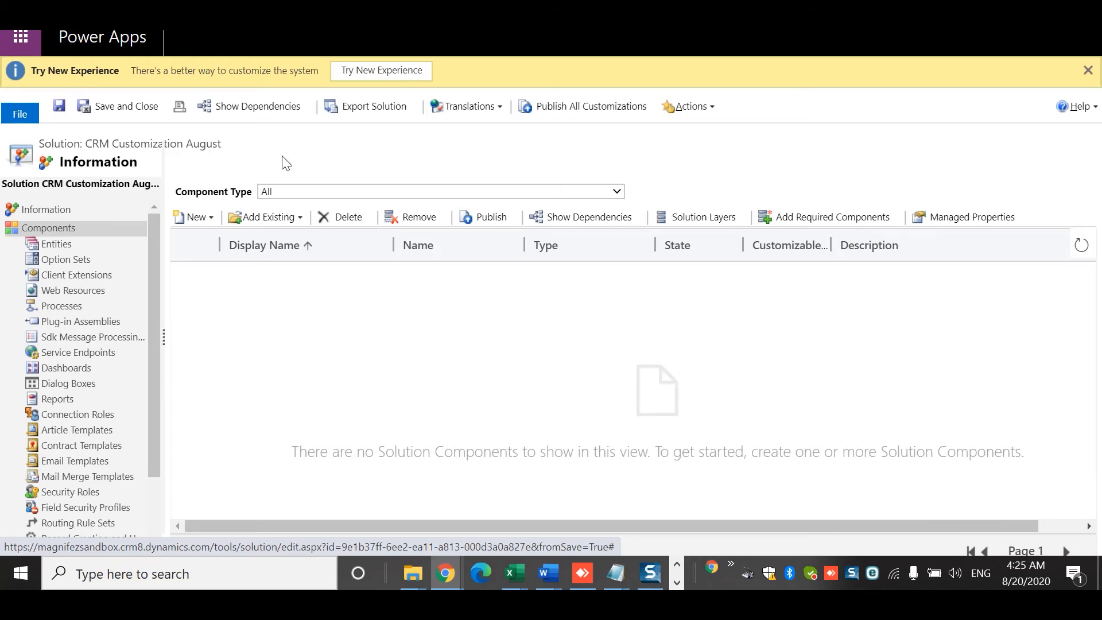
- Choose the existing entities Account, Activity and Appointment (EMR) Slot to add to the CRM Customization August solution
{"action": "left_click_drag", "start_coordinate": [118, 145], "coordinate": [224, 164]}
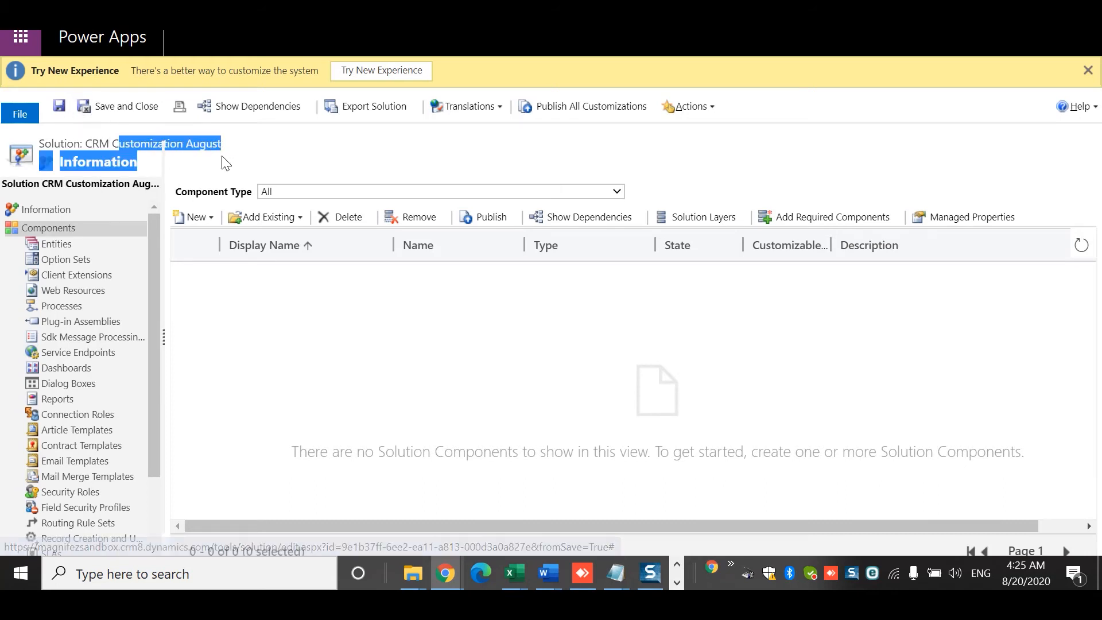
{"action": "left_click", "coordinate": [319, 162]}
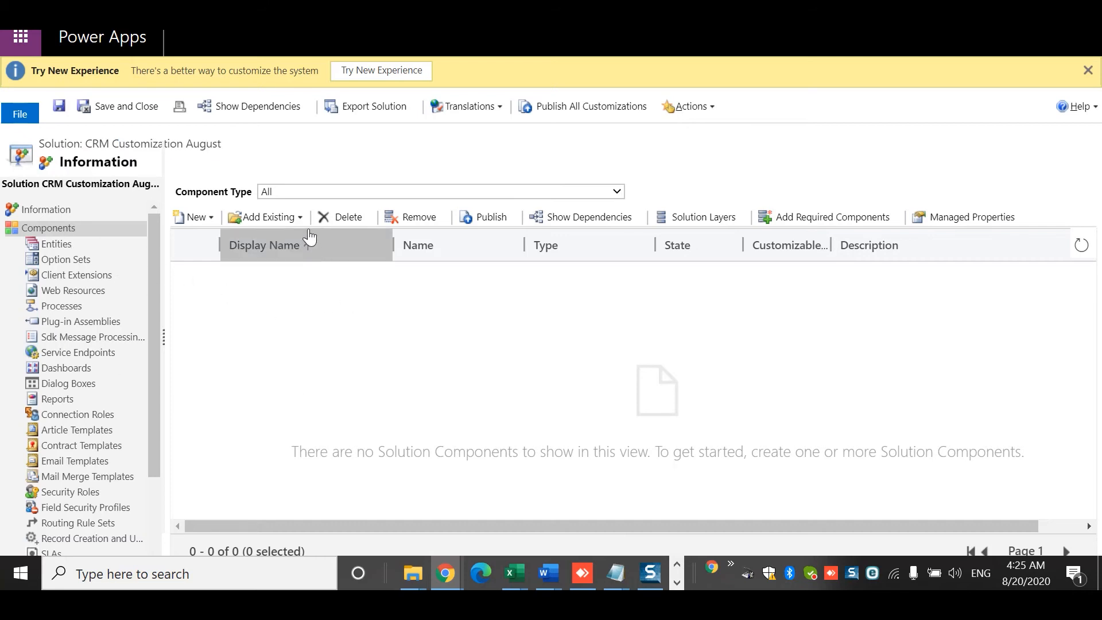
{"action": "left_click", "coordinate": [300, 213]}
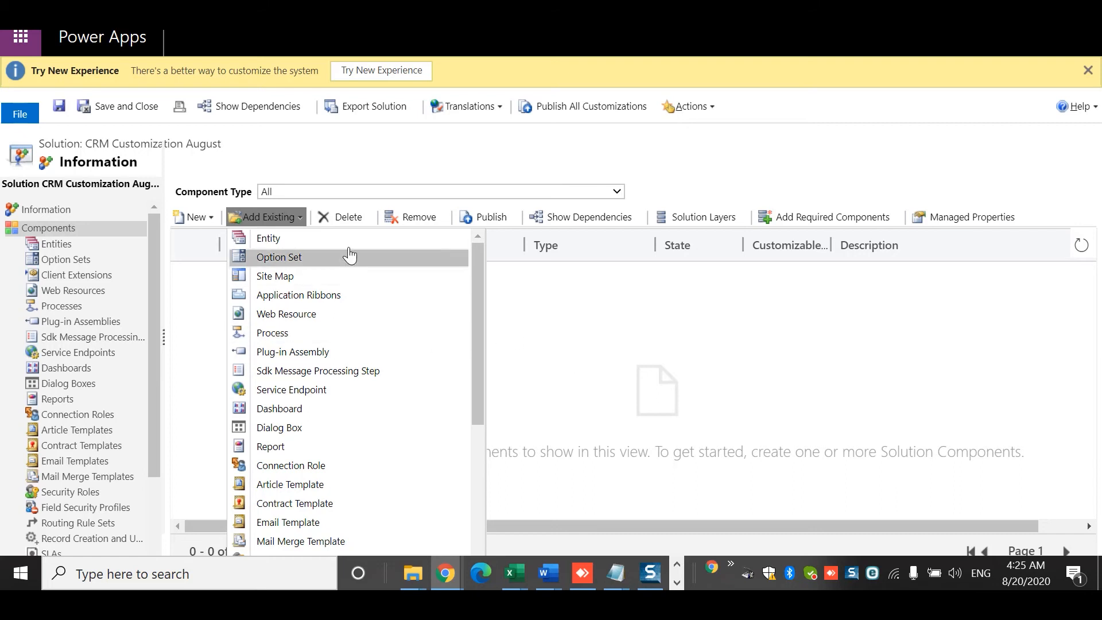
{"action": "left_click", "coordinate": [370, 248]}
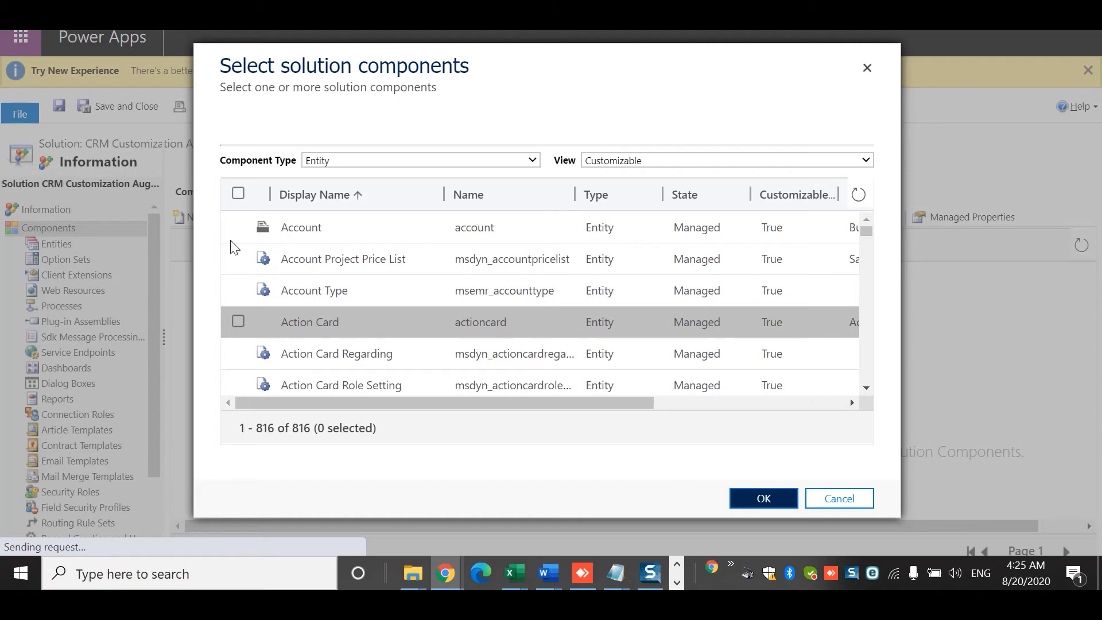
{"action": "left_click", "coordinate": [238, 227]}
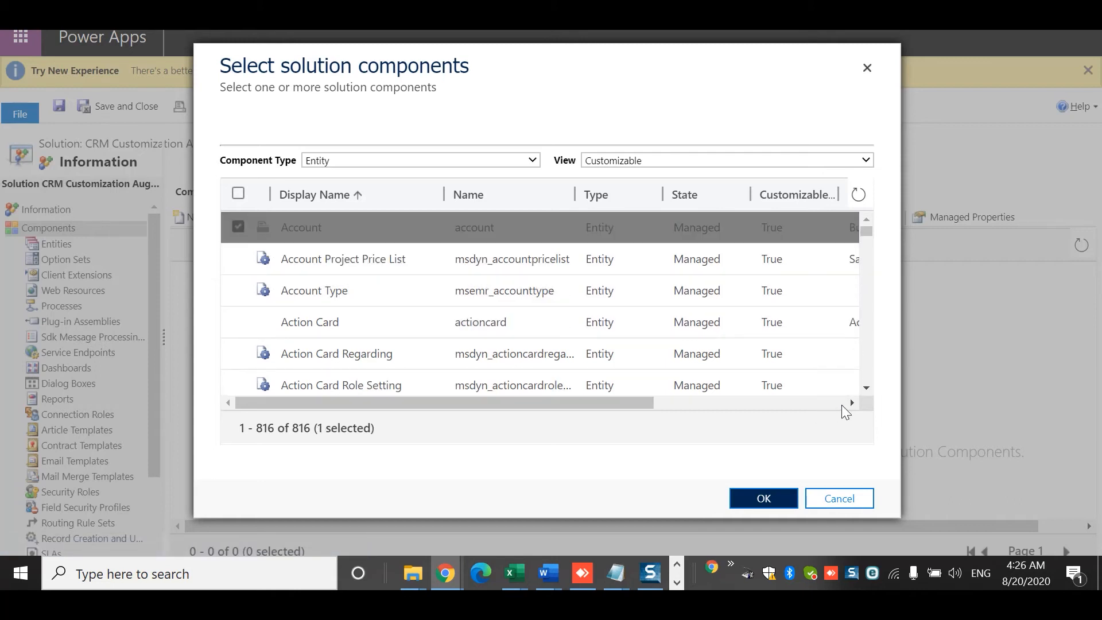
{"action": "scroll", "coordinate": [866, 388], "scroll_direction": "down", "scroll_amount": 3}
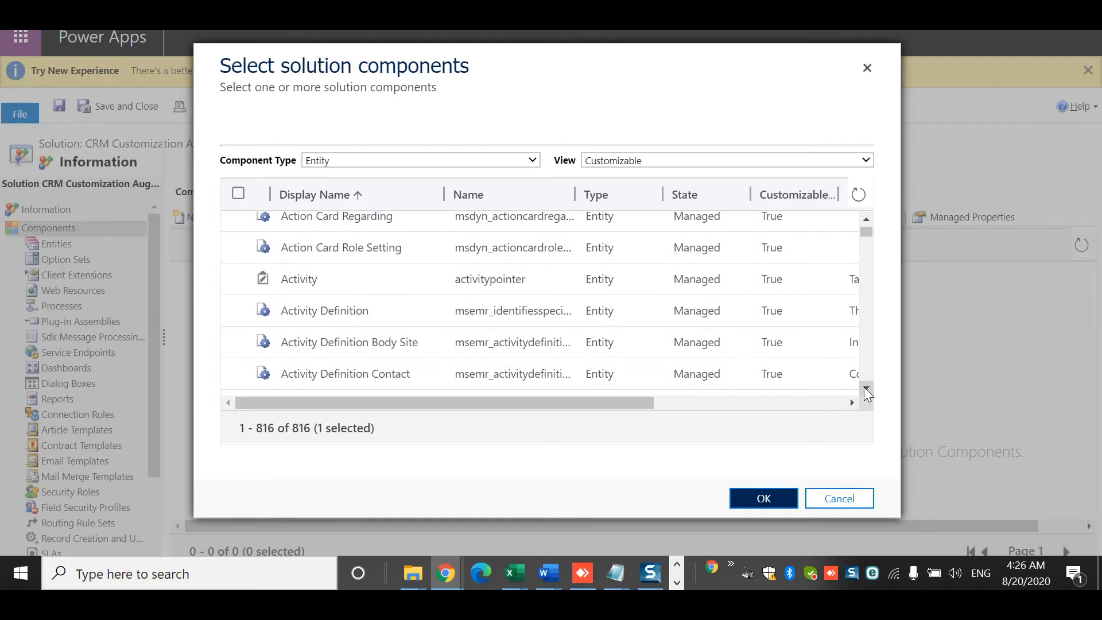
{"action": "left_click", "coordinate": [232, 279]}
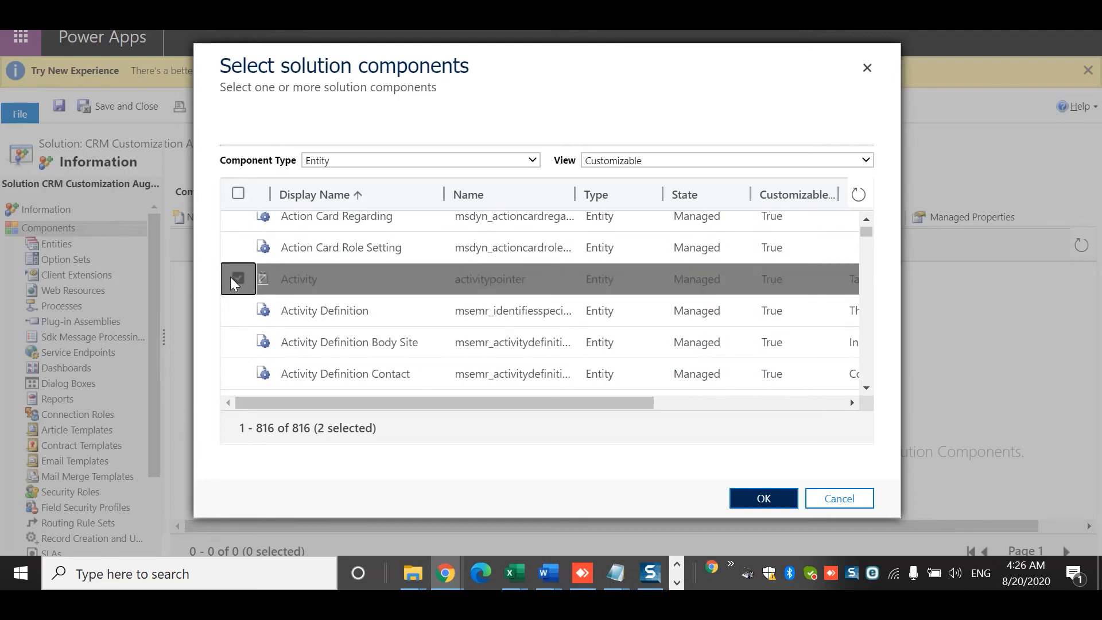
{"action": "scroll", "coordinate": [868, 388], "scroll_direction": "down", "scroll_amount": 3}
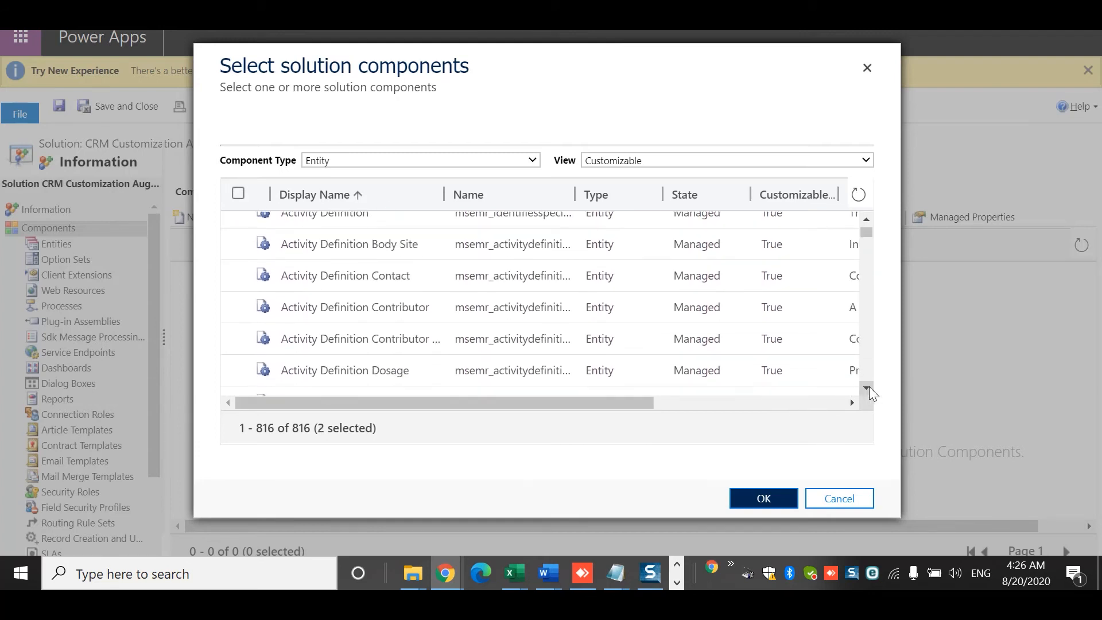
{"action": "scroll", "coordinate": [867, 387], "scroll_direction": "down", "scroll_amount": 5}
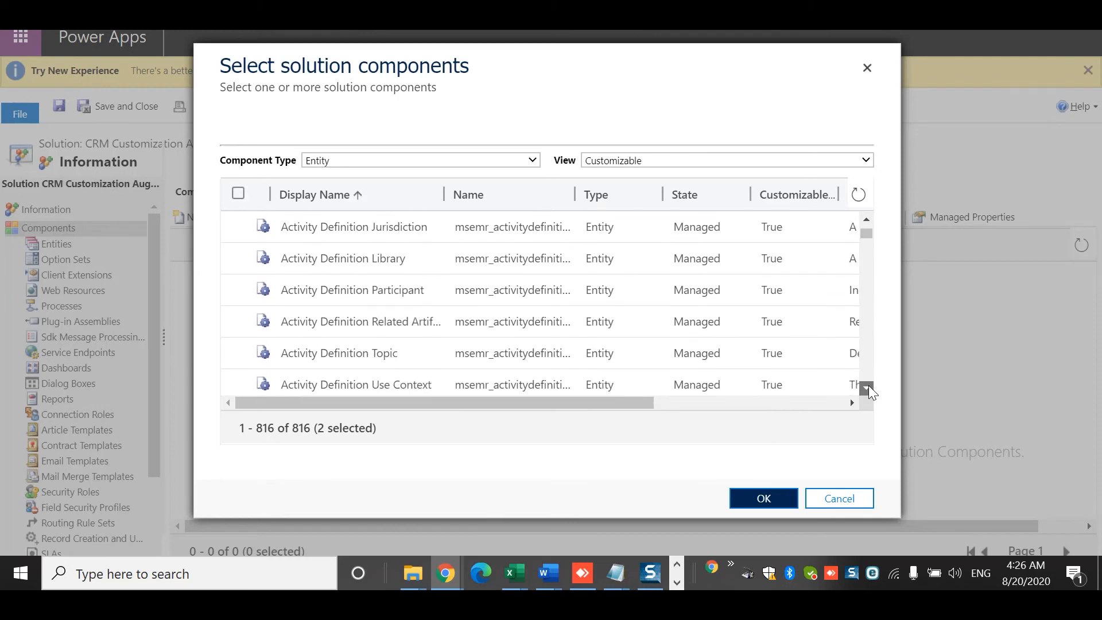
{"action": "scroll", "coordinate": [495, 313], "scroll_direction": "down", "scroll_amount": 10}
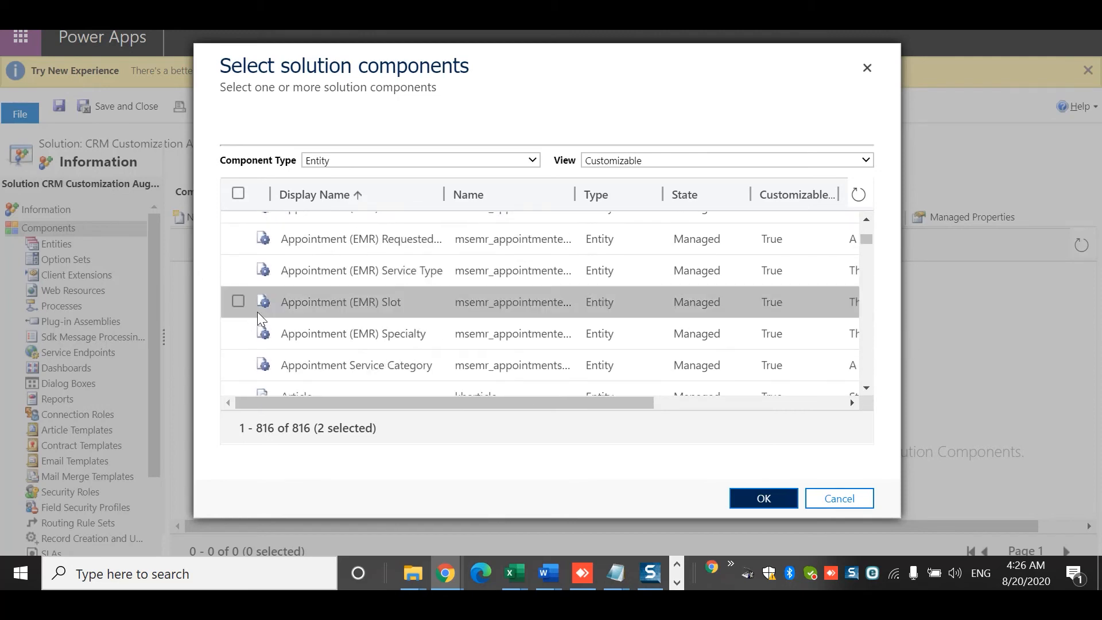
{"action": "left_click", "coordinate": [247, 309]}
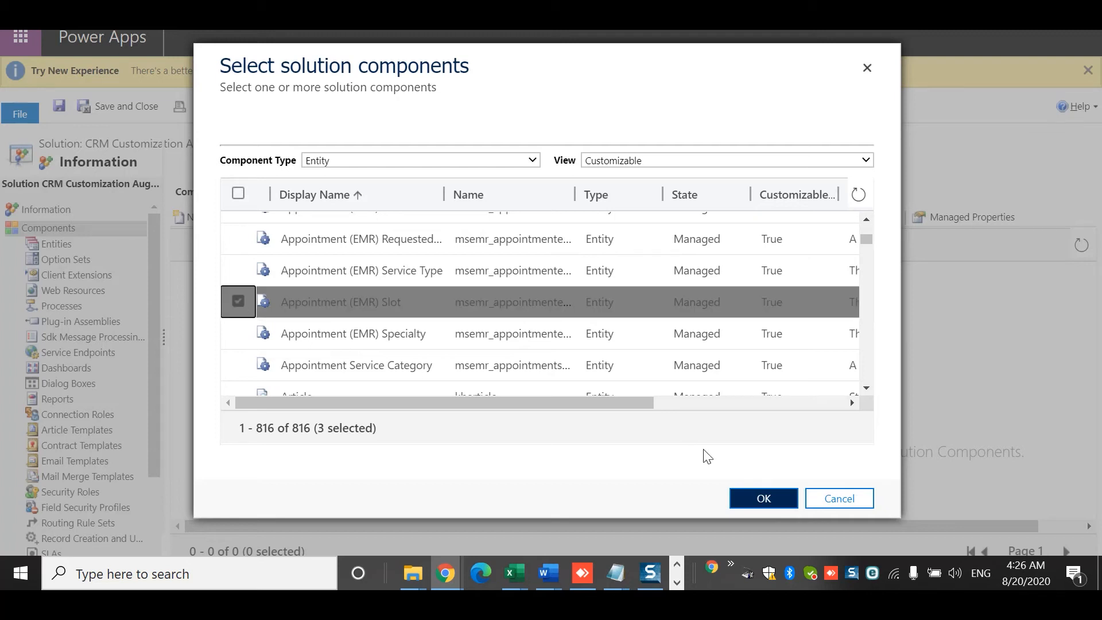
{"action": "left_click", "coordinate": [760, 498]}
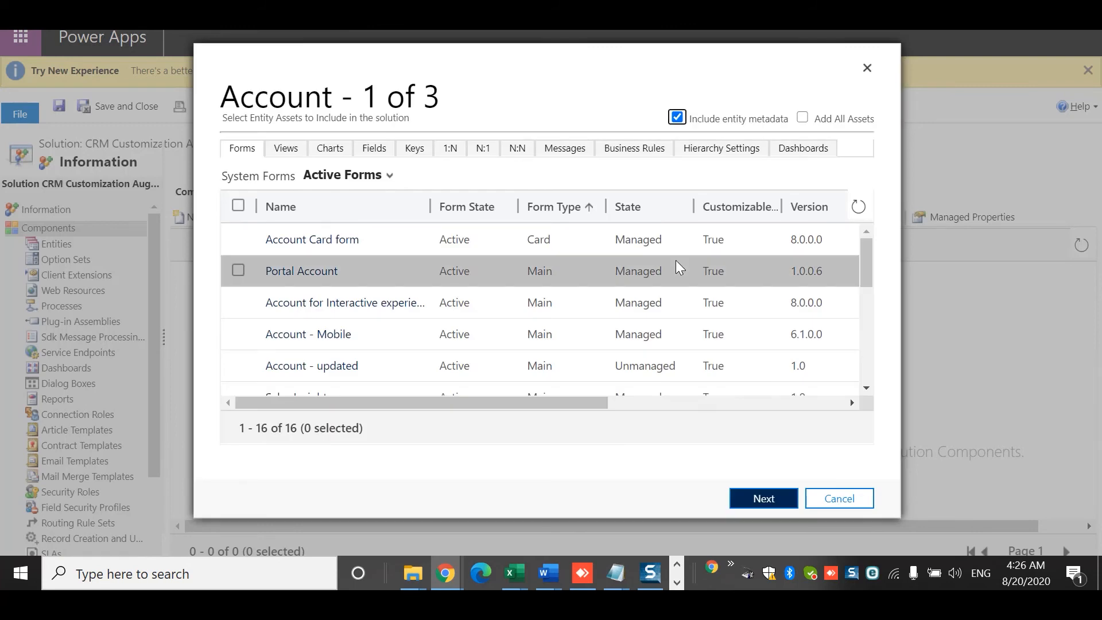
- Look through Account's views, charts and fields, and include its Account - Mobile and Account - updated forms in the solution
{"action": "left_click", "coordinate": [286, 150]}
{"action": "left_click", "coordinate": [329, 150]}
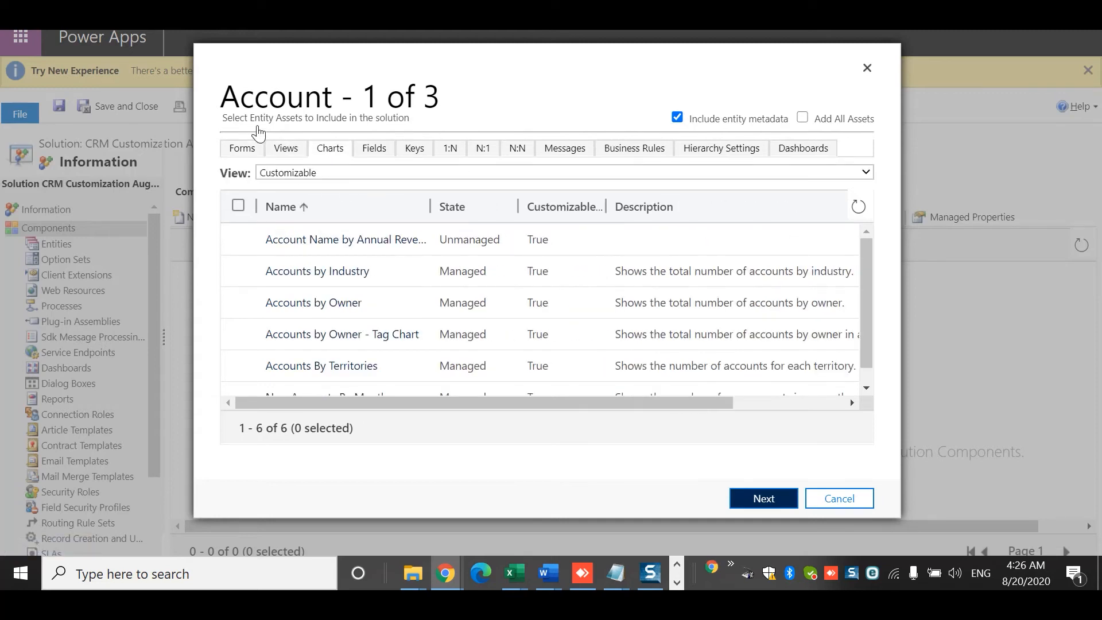
{"action": "left_click", "coordinate": [374, 148]}
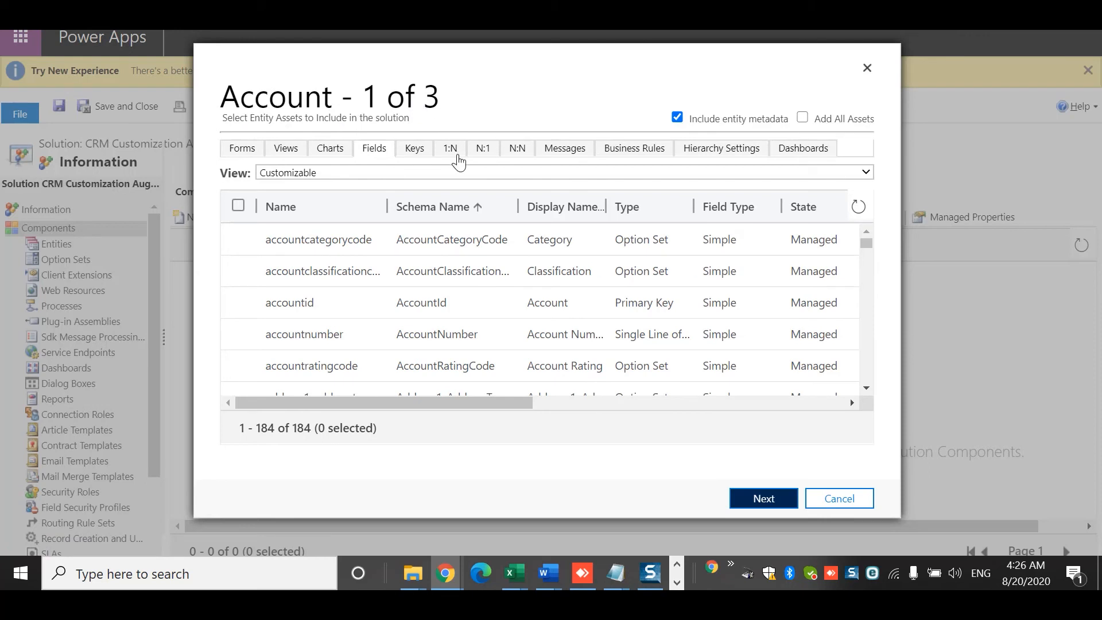
{"action": "left_click", "coordinate": [242, 149]}
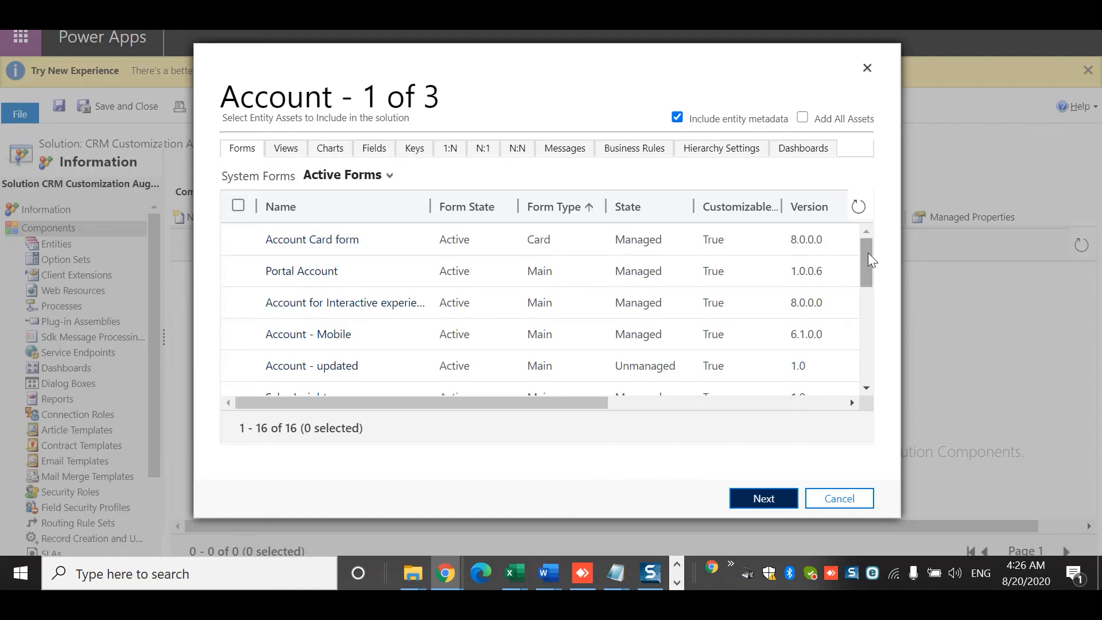
{"action": "left_click_drag", "start_coordinate": [867, 253], "coordinate": [866, 391]}
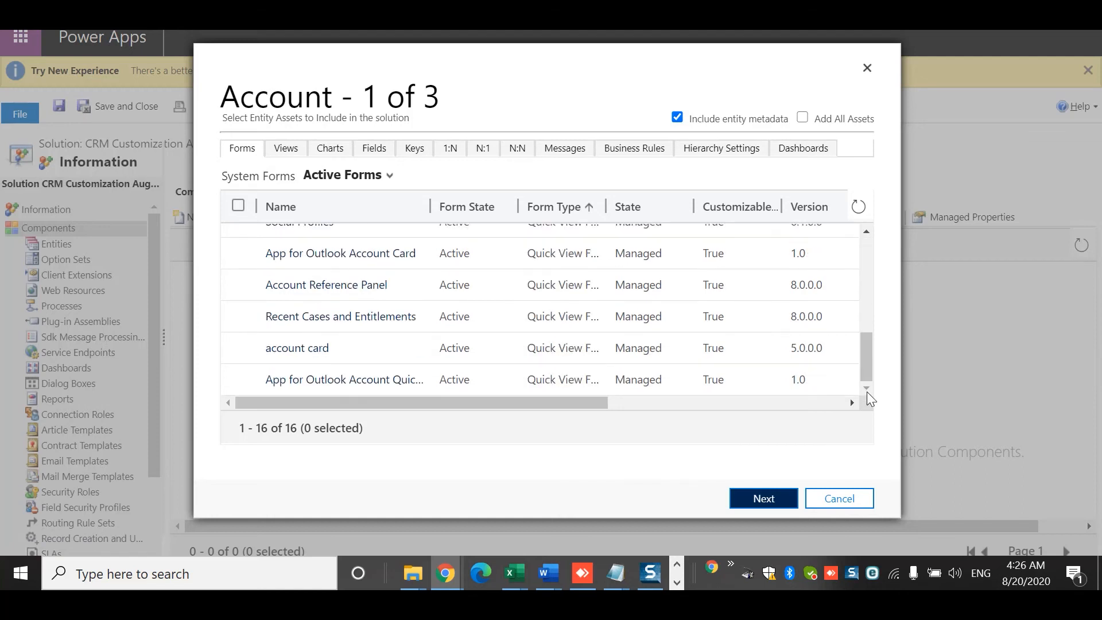
{"action": "left_click", "coordinate": [866, 275]}
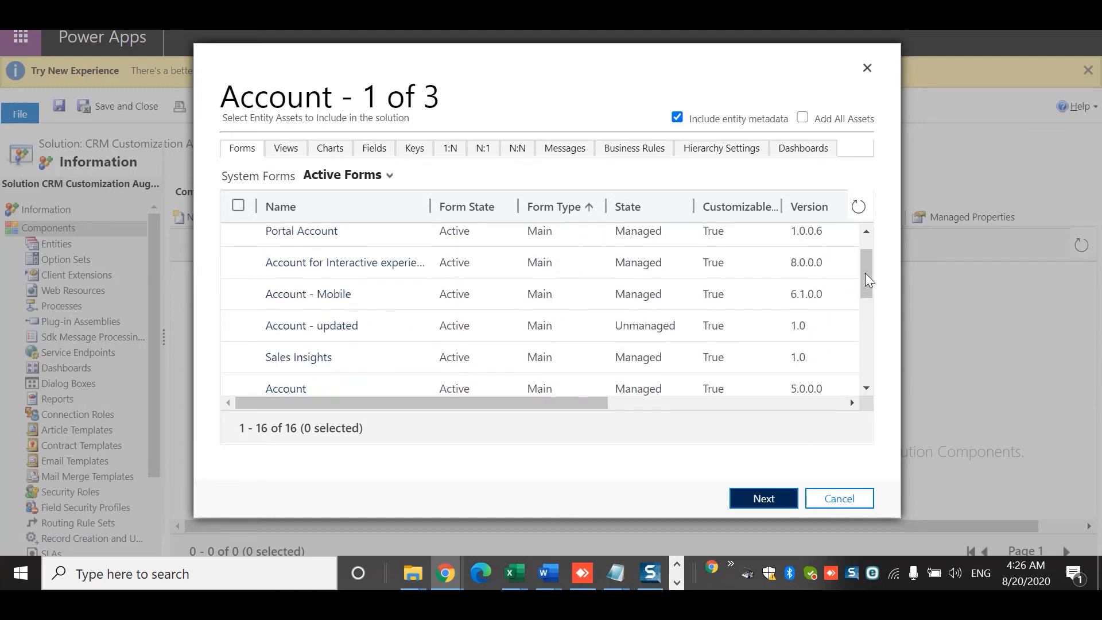
{"action": "left_click", "coordinate": [240, 301]}
{"action": "left_click", "coordinate": [238, 331]}
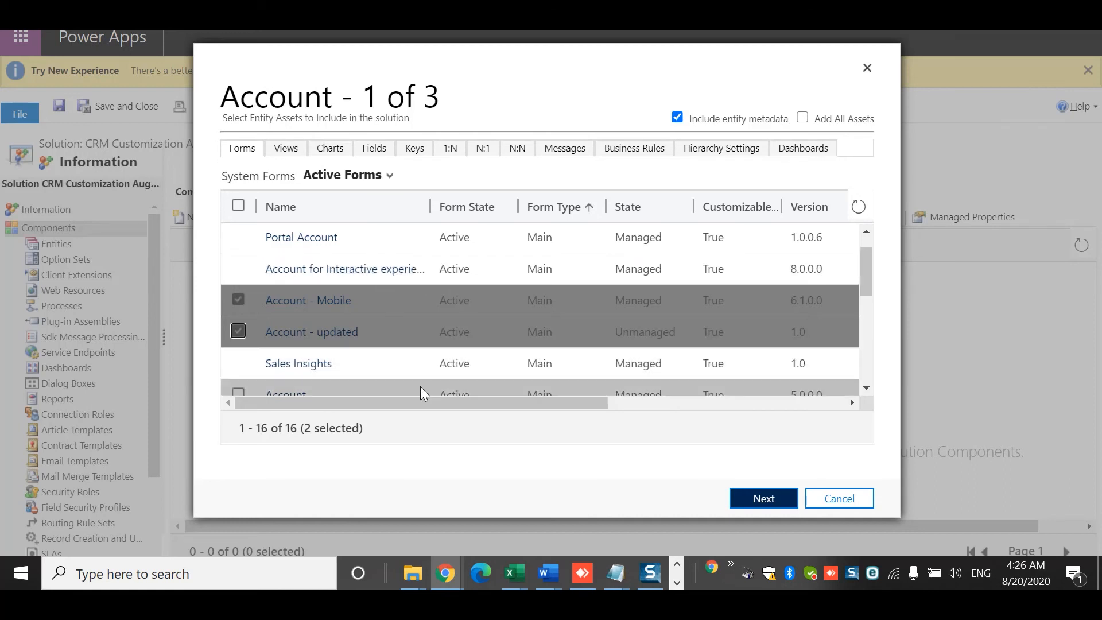
- Include the Account BulkOperation View and the Classification field of Account, and continue to the next entity
{"action": "left_click", "coordinate": [290, 148]}
{"action": "left_click", "coordinate": [239, 301]}
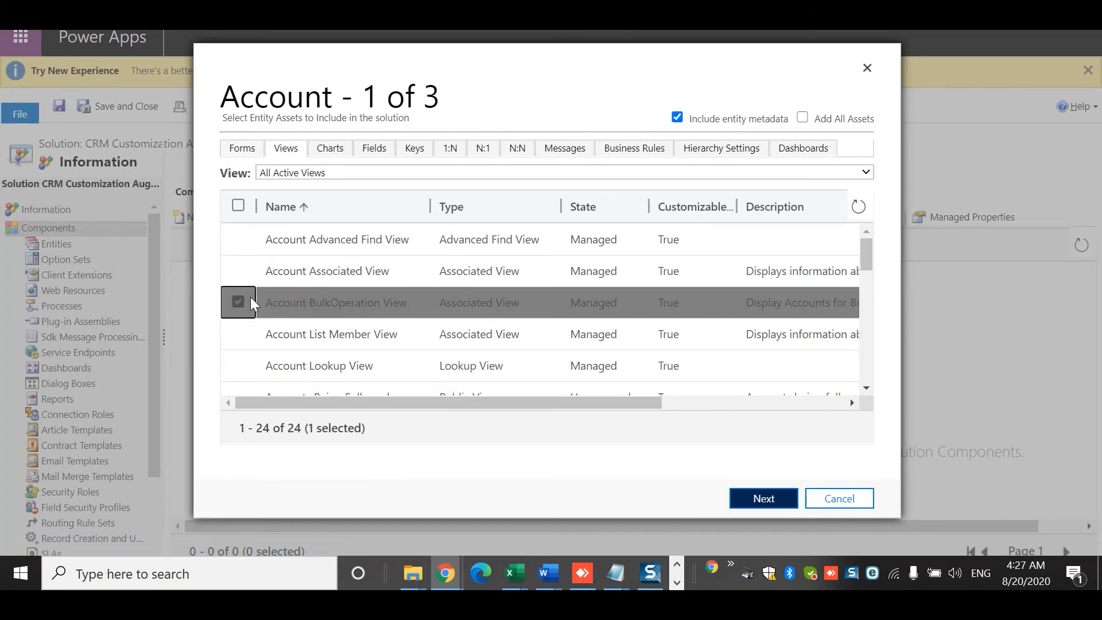
{"action": "left_click", "coordinate": [339, 152]}
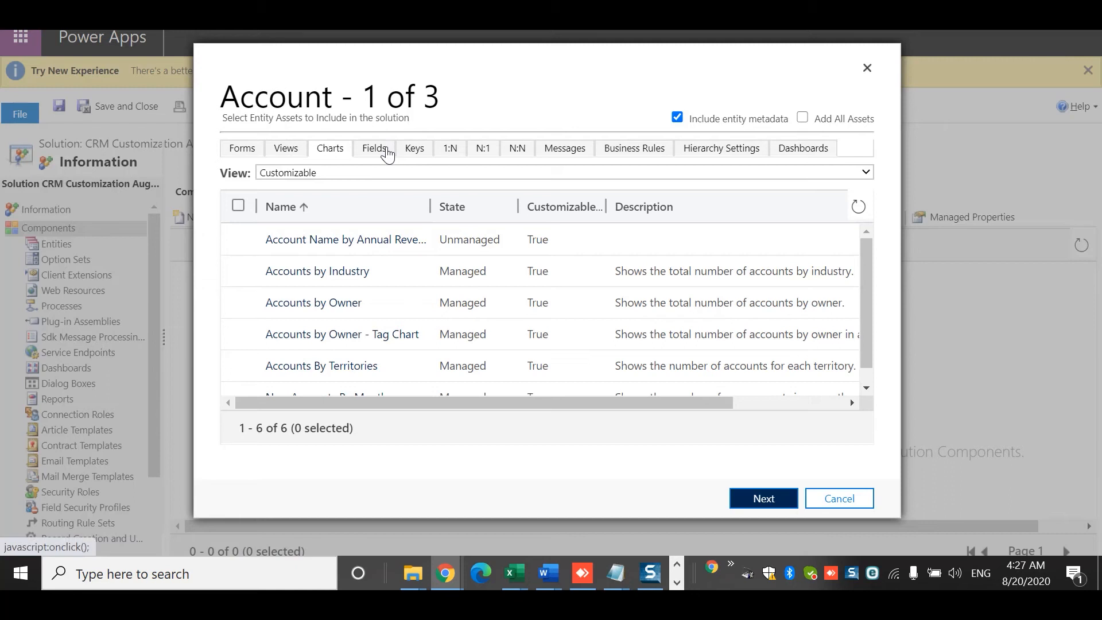
{"action": "left_click", "coordinate": [247, 283]}
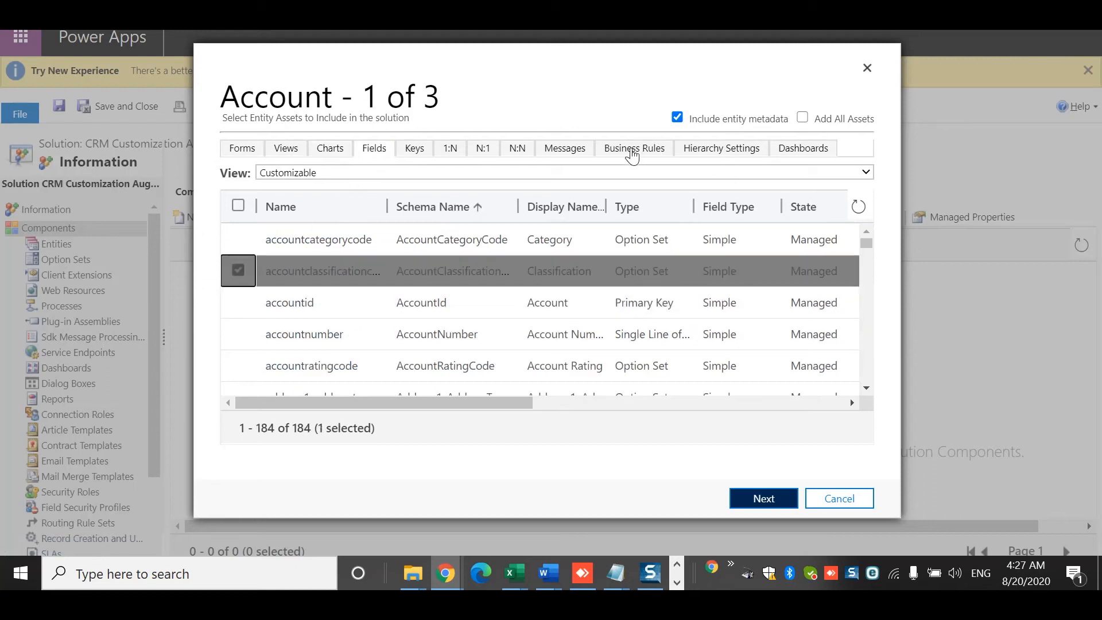
{"action": "left_click", "coordinate": [771, 500]}
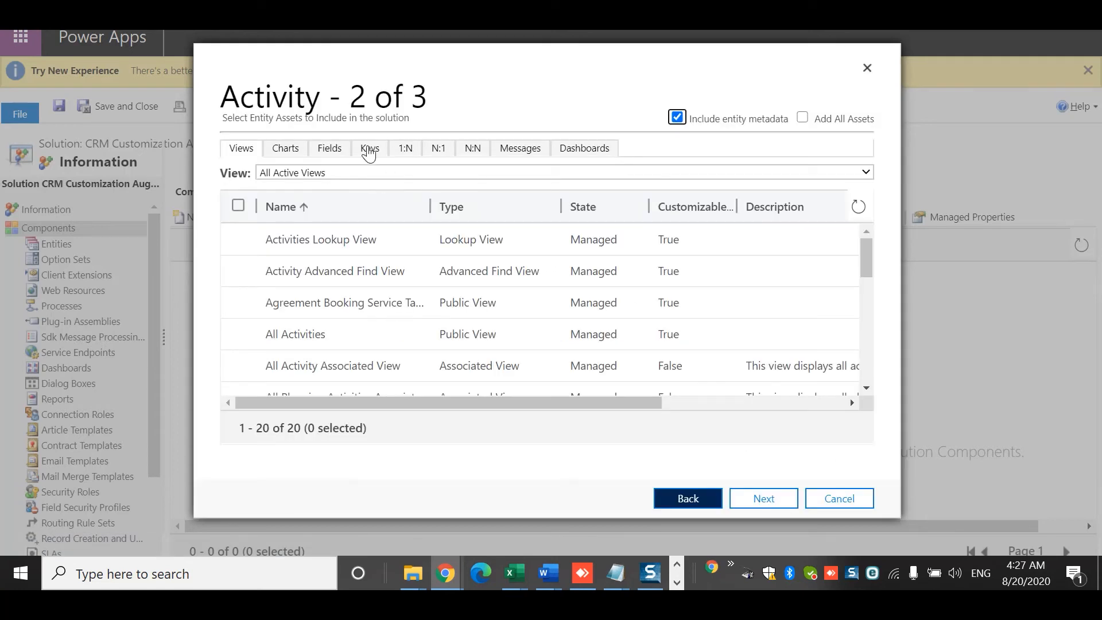
- Include Activity's ismapiprivate and lastonholdtime fields and Appointment (EMR) Slot's main Information form, and finish adding the entities
{"action": "left_click", "coordinate": [329, 157]}
{"action": "left_click", "coordinate": [246, 333]}
{"action": "left_click", "coordinate": [238, 365]}
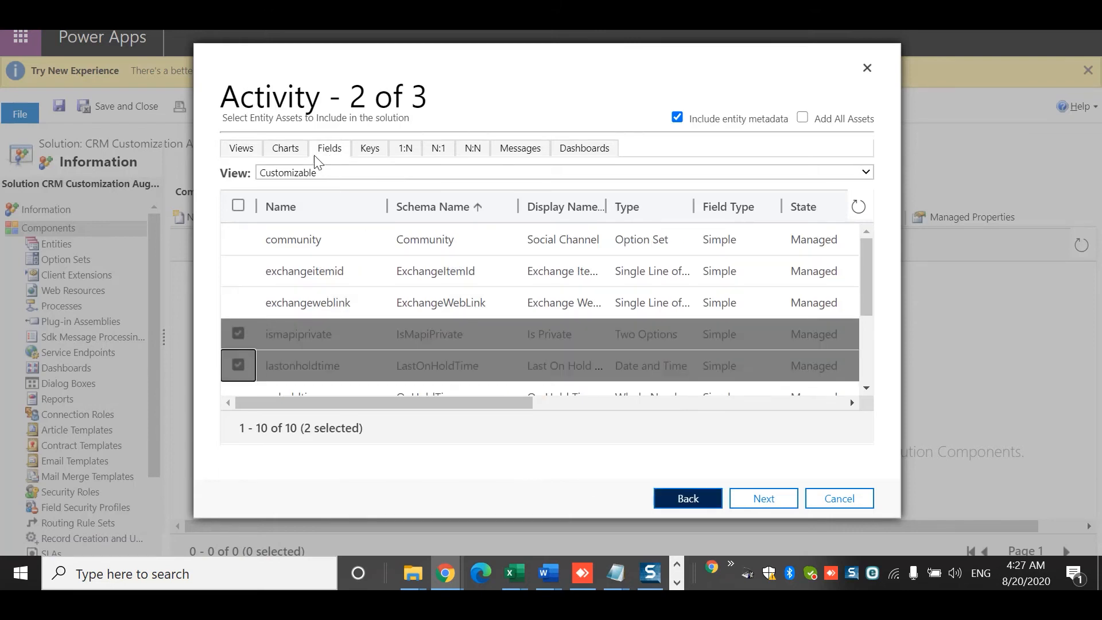
{"action": "left_click", "coordinate": [763, 498]}
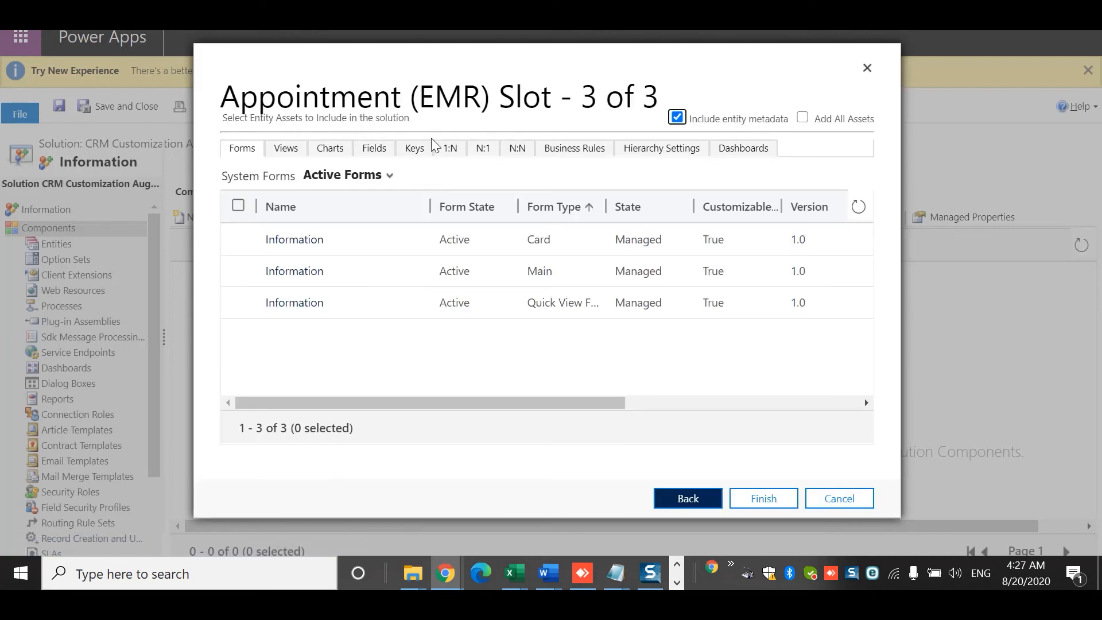
{"action": "left_click", "coordinate": [238, 269]}
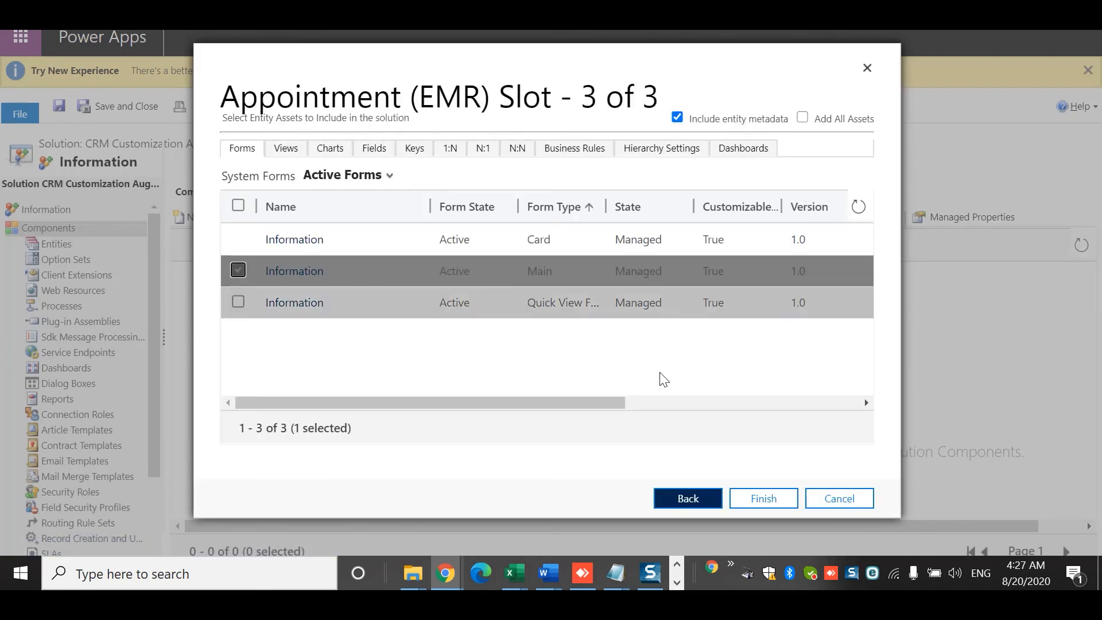
{"action": "left_click", "coordinate": [746, 499]}
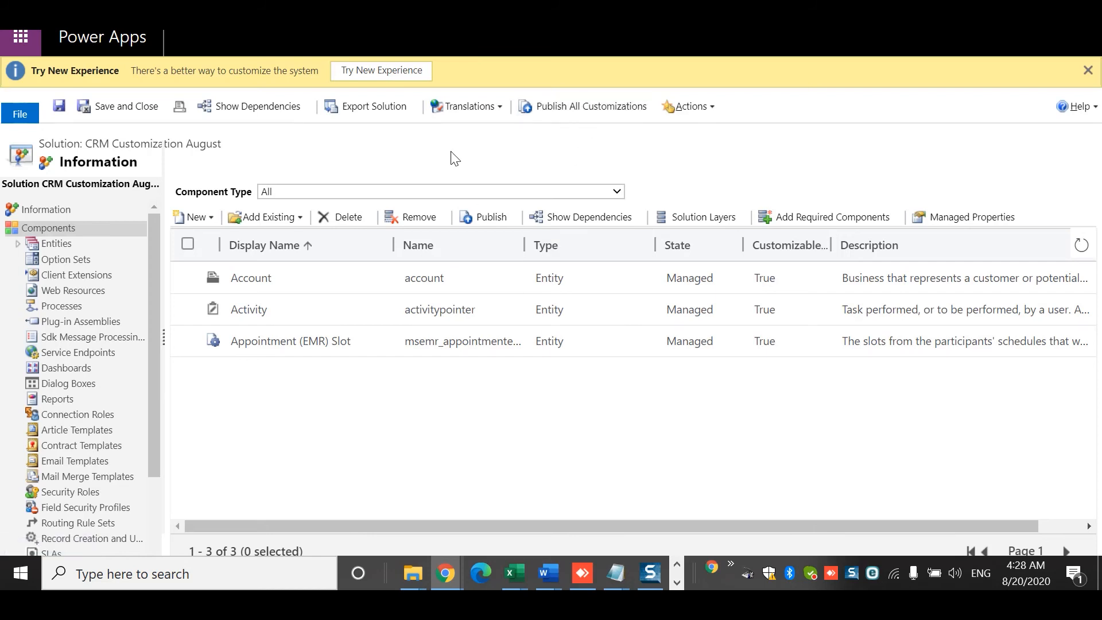
- Start exporting the solution and publish all customizations first, keeping the unresponsive pages waiting
{"action": "left_click", "coordinate": [371, 105]}
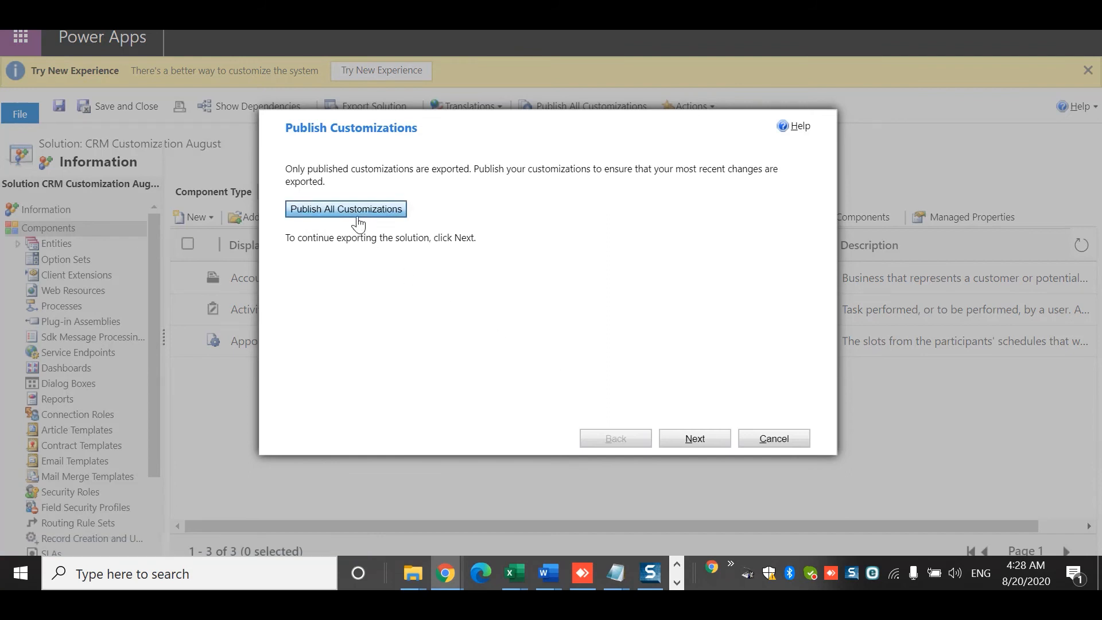
{"action": "left_click", "coordinate": [359, 223]}
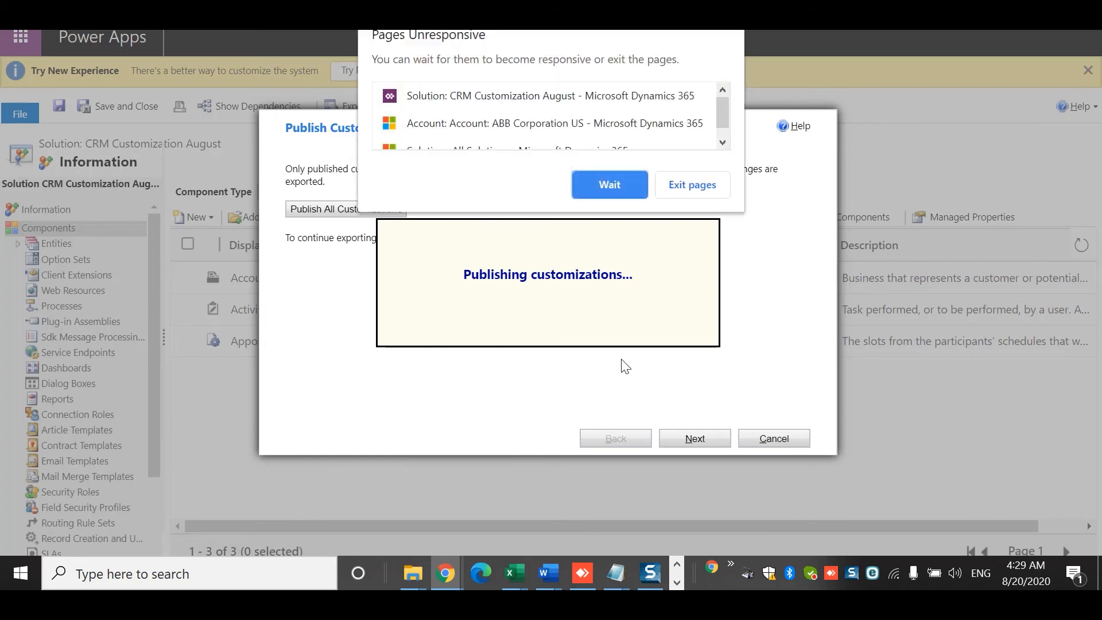
{"action": "left_click", "coordinate": [625, 195]}
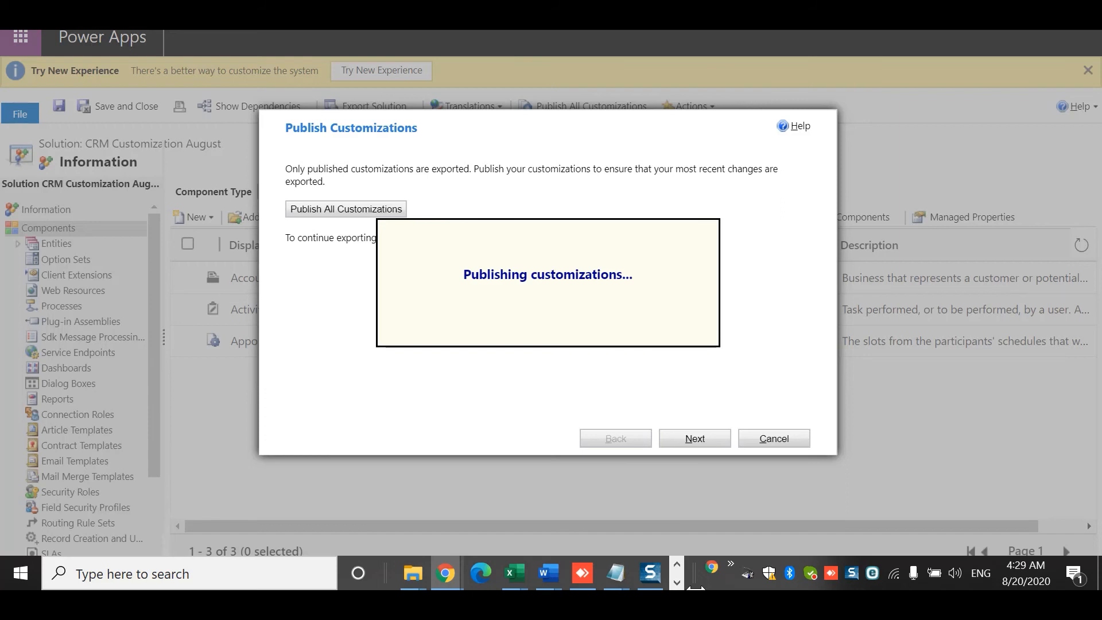
{"action": "left_click", "coordinate": [677, 582]}
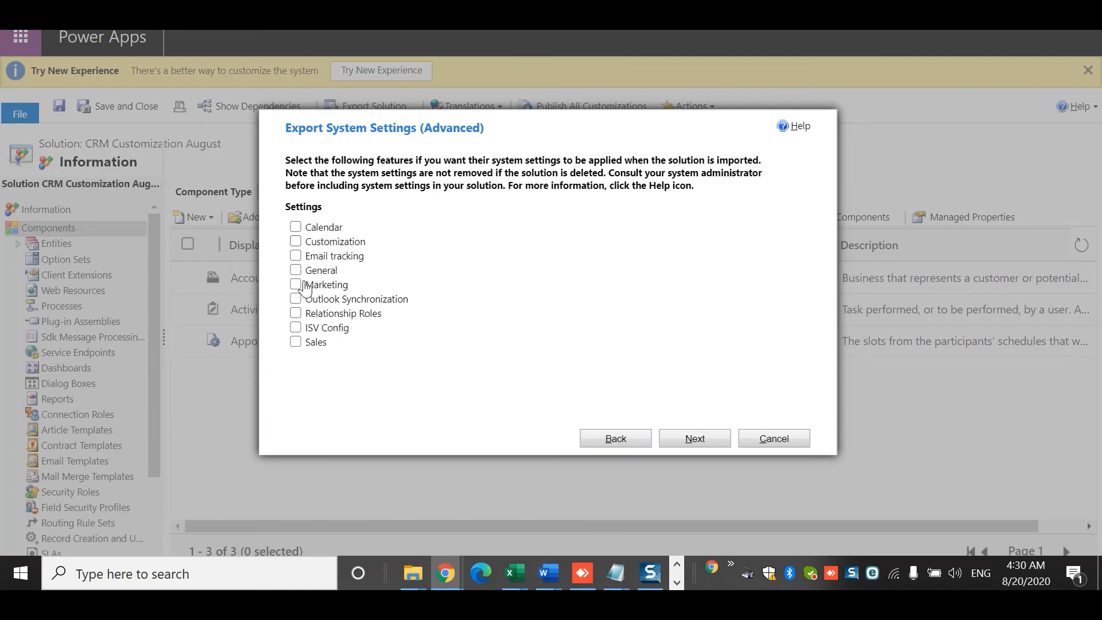
- Export the solution package without including any system settings
{"action": "left_click", "coordinate": [680, 439]}
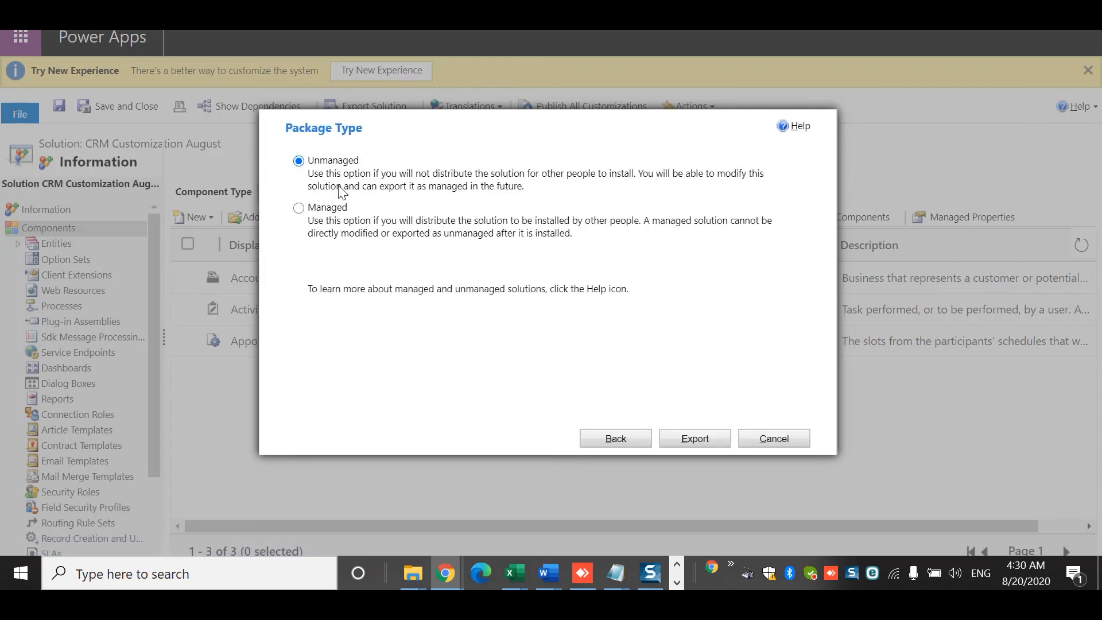
{"action": "left_click", "coordinate": [338, 217]}
{"action": "left_click", "coordinate": [695, 438]}
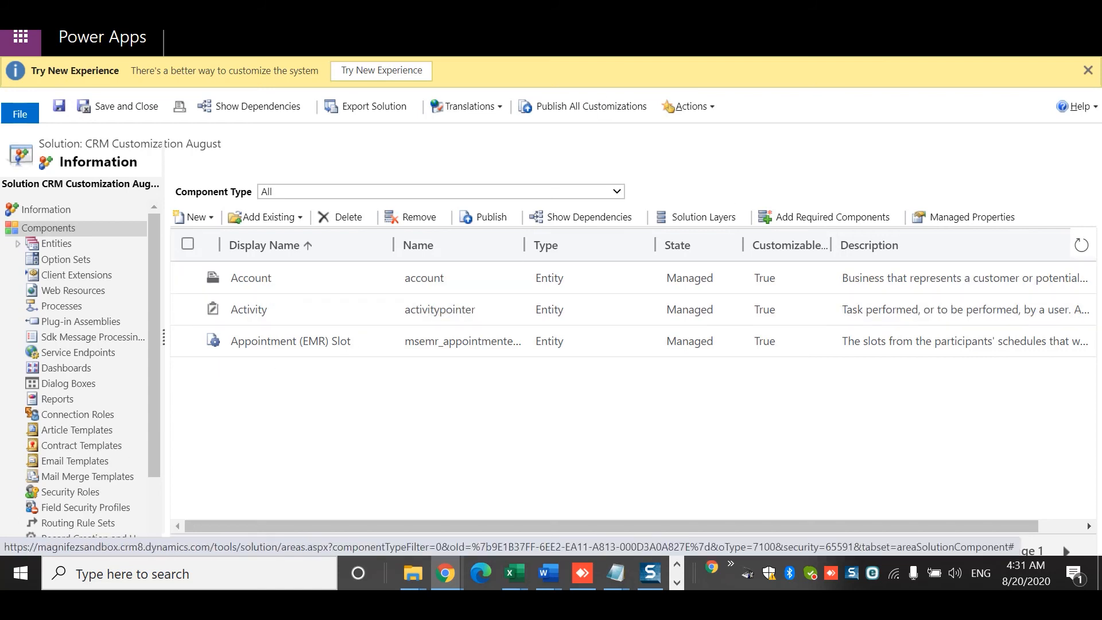
- Leave the solution and open the magnifezcrm.crm8.dynamics.com environment in a new browser tab
{"action": "left_click", "coordinate": [799, 27]}
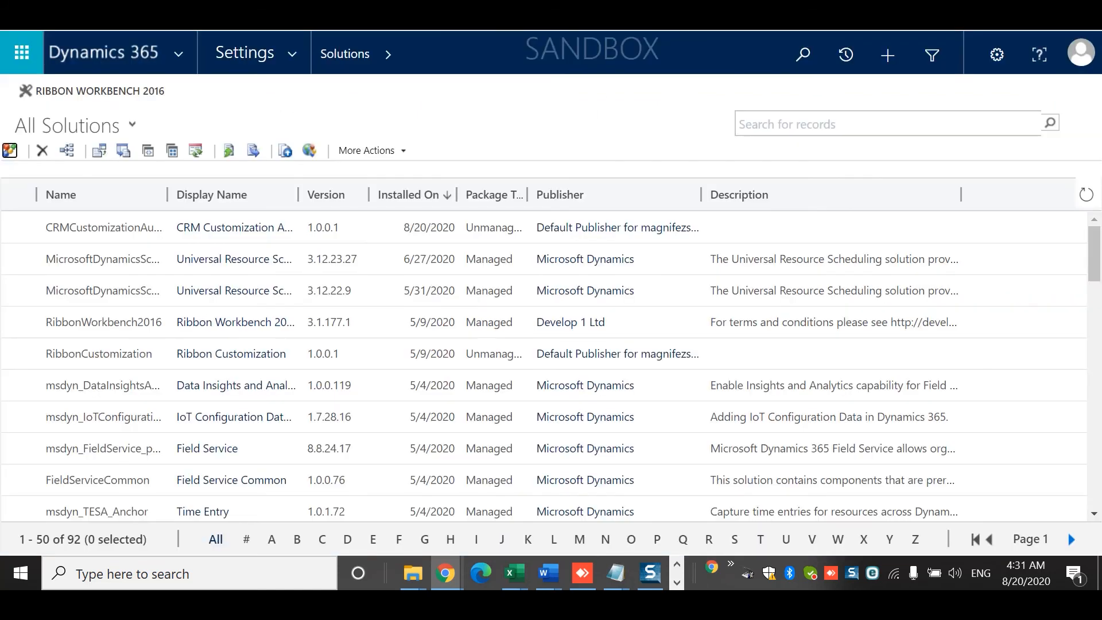
{"action": "key", "text": "ctrl+t"}
{"action": "type", "text": "magnifezcr"}
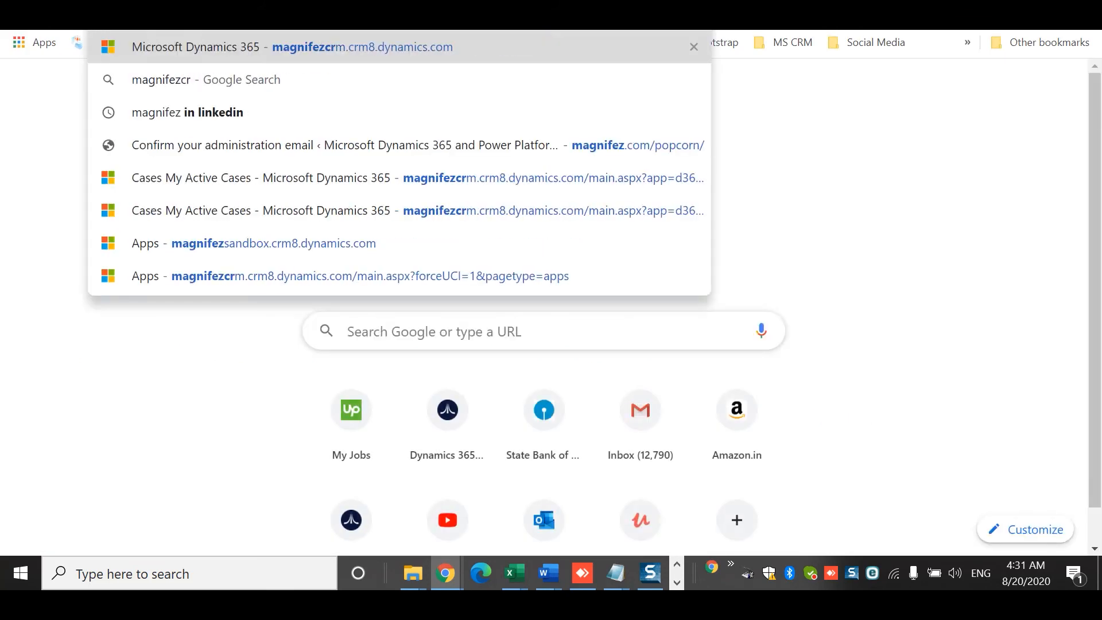
{"action": "key", "text": "Return"}
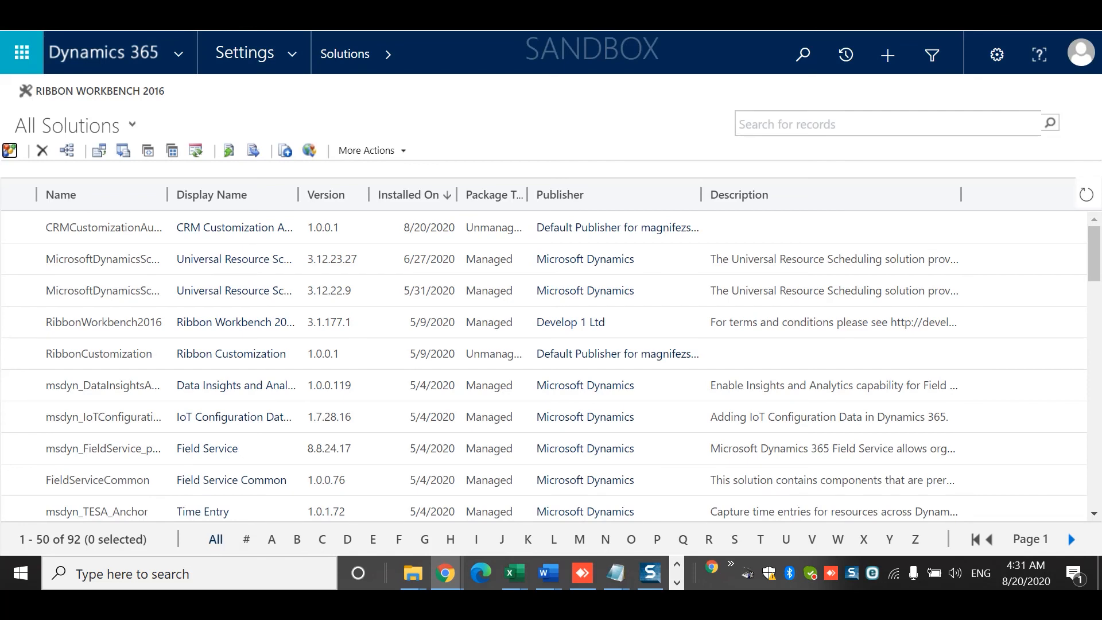
- Show the downloaded CRM Customization August package in its folder and reload the magnifezcrm environment in the browser
{"action": "key", "text": "ctrl+t"}
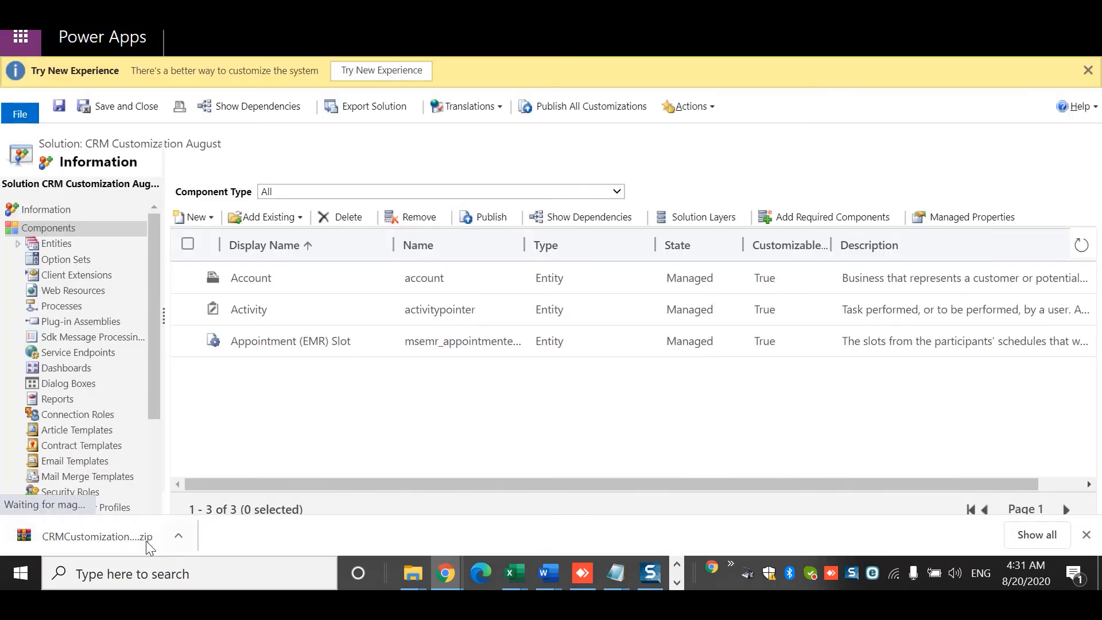
{"action": "left_click", "coordinate": [180, 535]}
{"action": "left_click", "coordinate": [251, 481]}
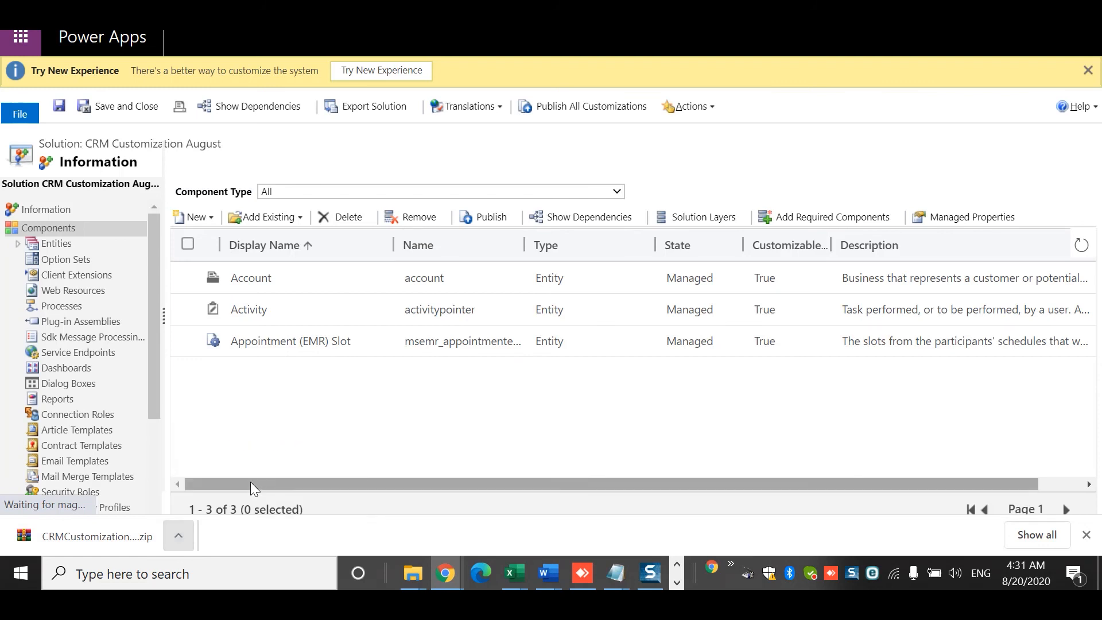
{"action": "key", "text": "alt+Tab"}
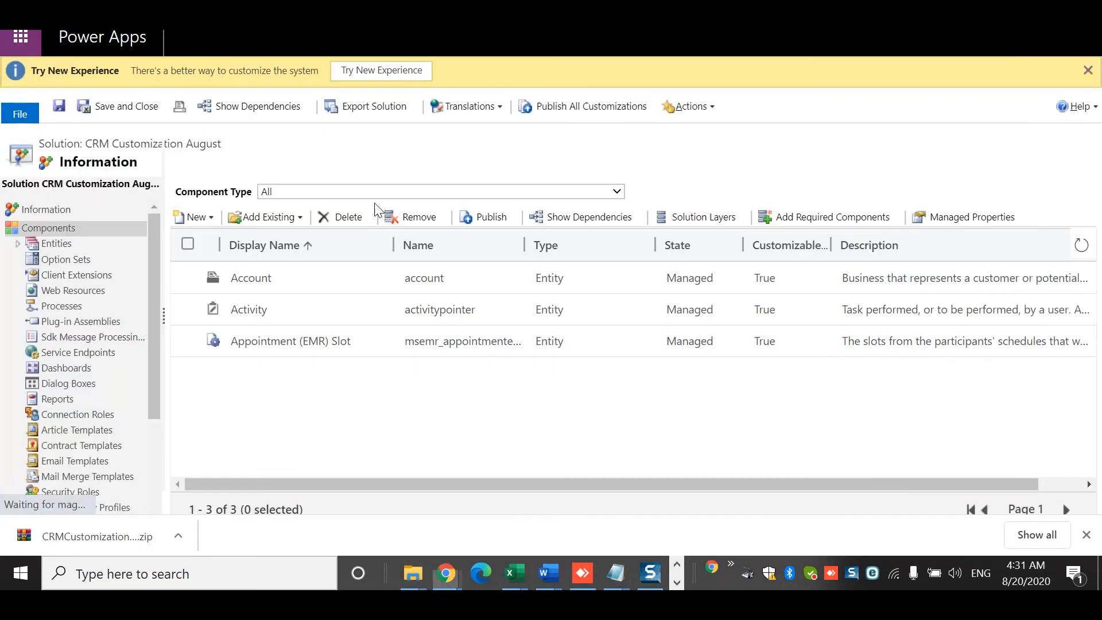
{"action": "key", "text": "alt+Tab"}
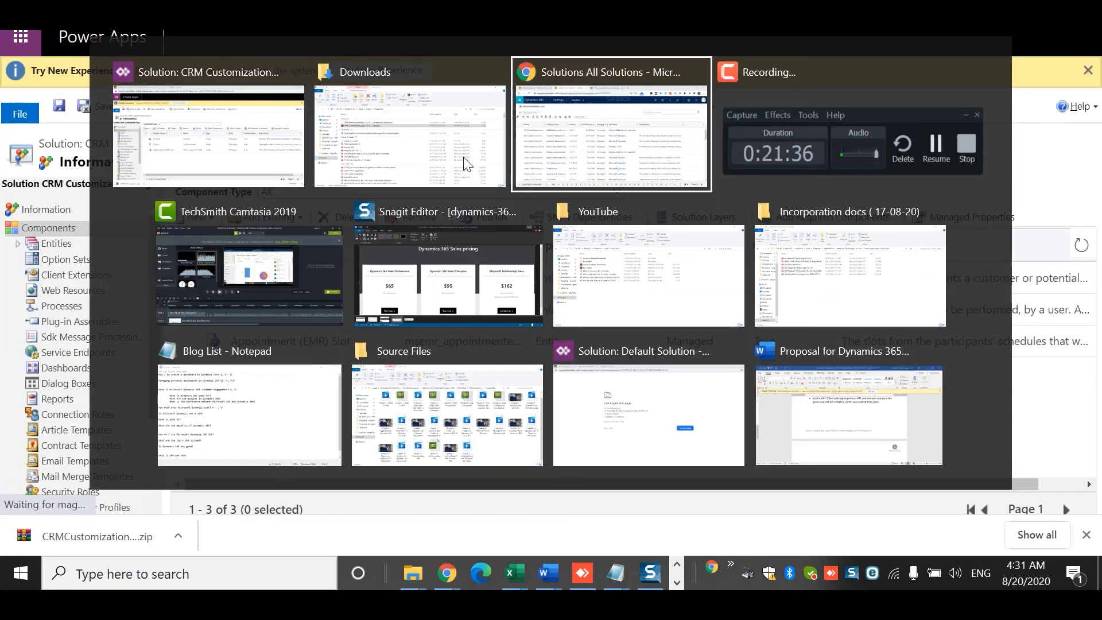
{"action": "key", "text": "alt+Tab"}
{"action": "key", "text": "F5"}
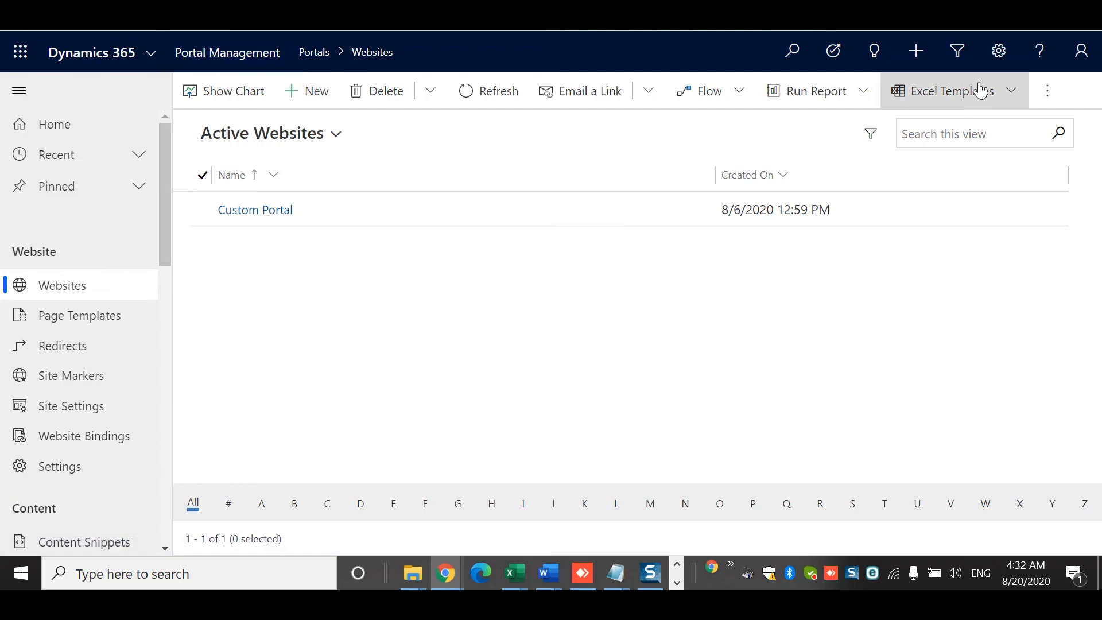
- Open the magnifezcrm environment's advanced settings, go to its solutions list and start importing a solution
{"action": "left_click", "coordinate": [997, 51]}
{"action": "left_click", "coordinate": [856, 132]}
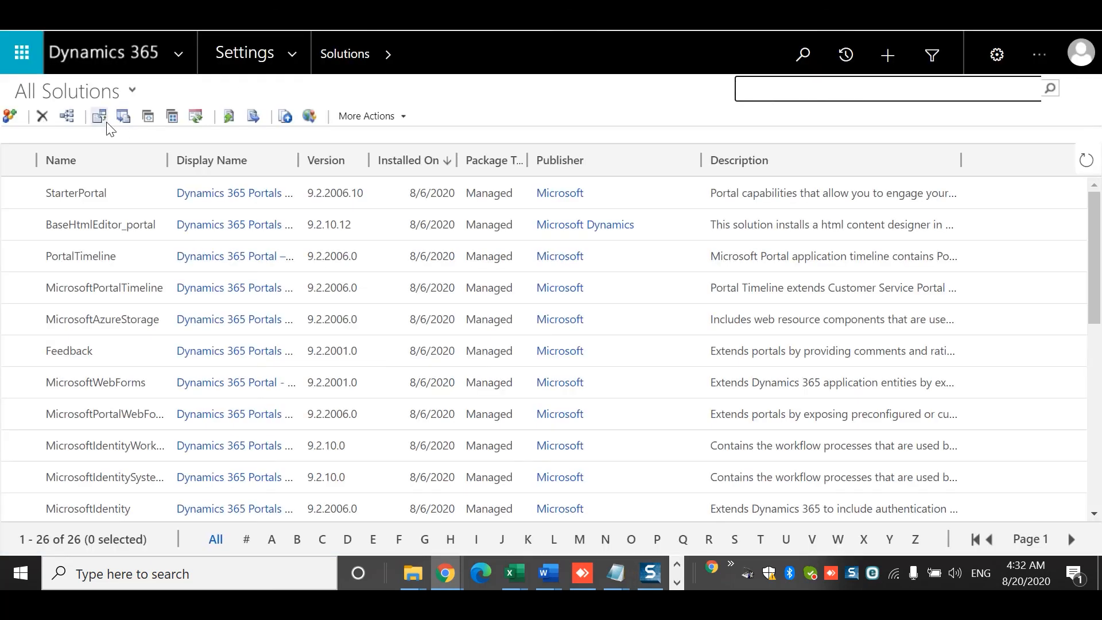
{"action": "left_click", "coordinate": [105, 120]}
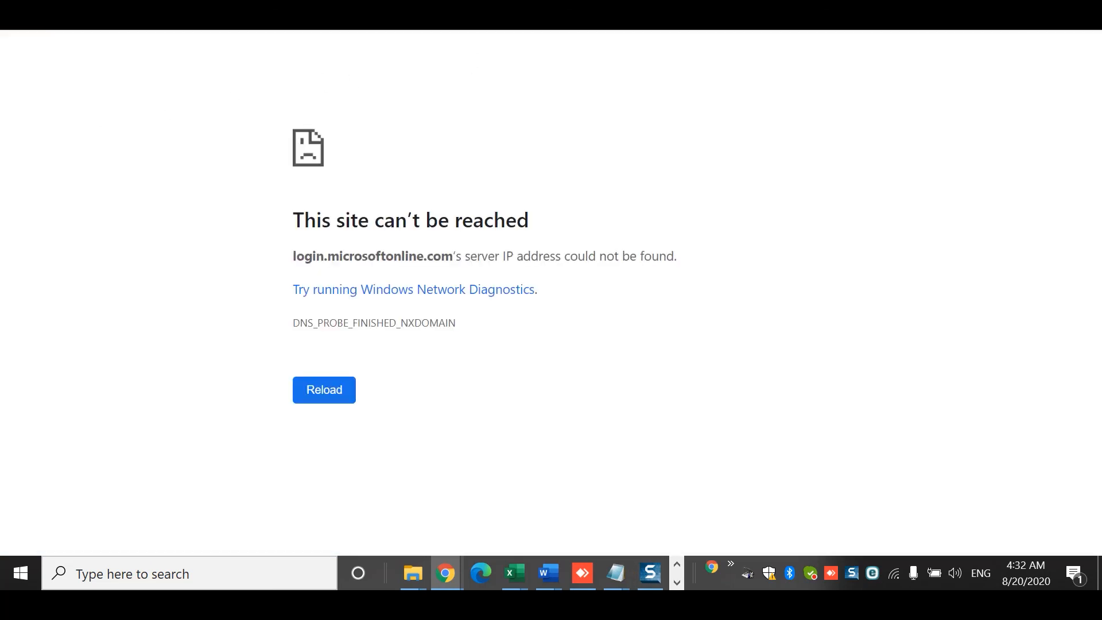
{"action": "left_click", "coordinate": [427, 15]}
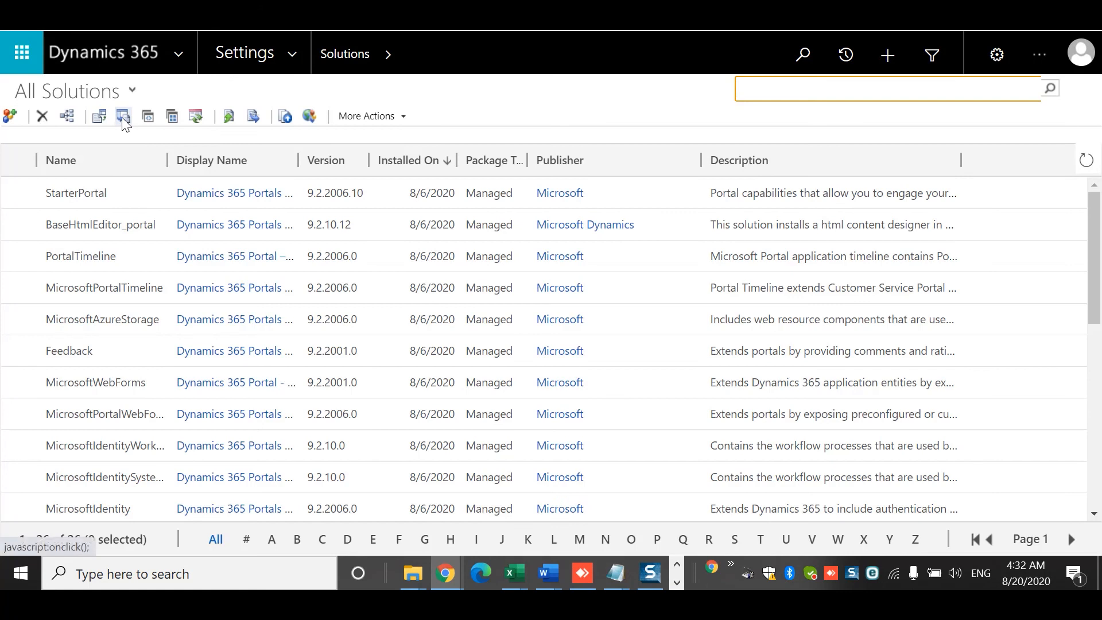
{"action": "left_click", "coordinate": [99, 116]}
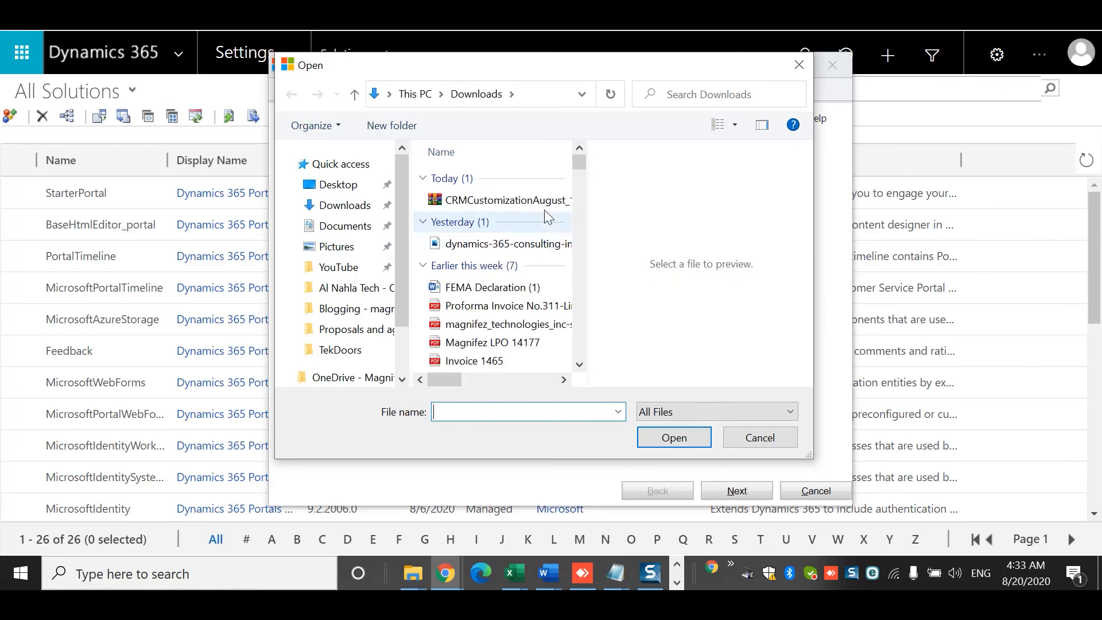
- Try to import CRMCustomizationAugust_1_0_0_1_managed.zip from Downloads and review the list of missing components
{"action": "left_click", "coordinate": [536, 202]}
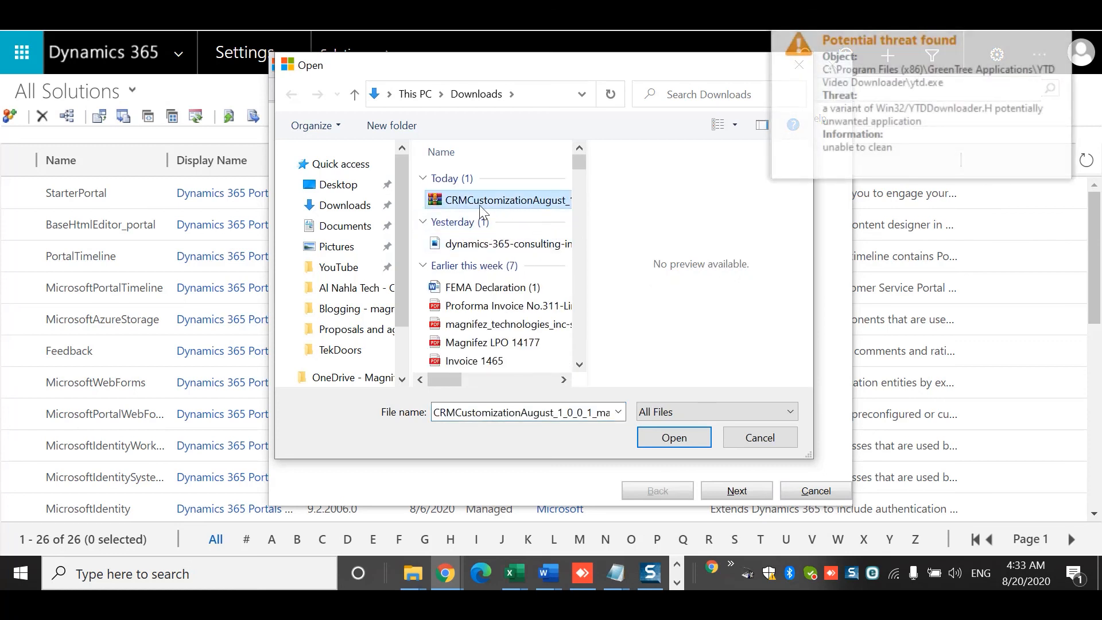
{"action": "left_click", "coordinate": [686, 440]}
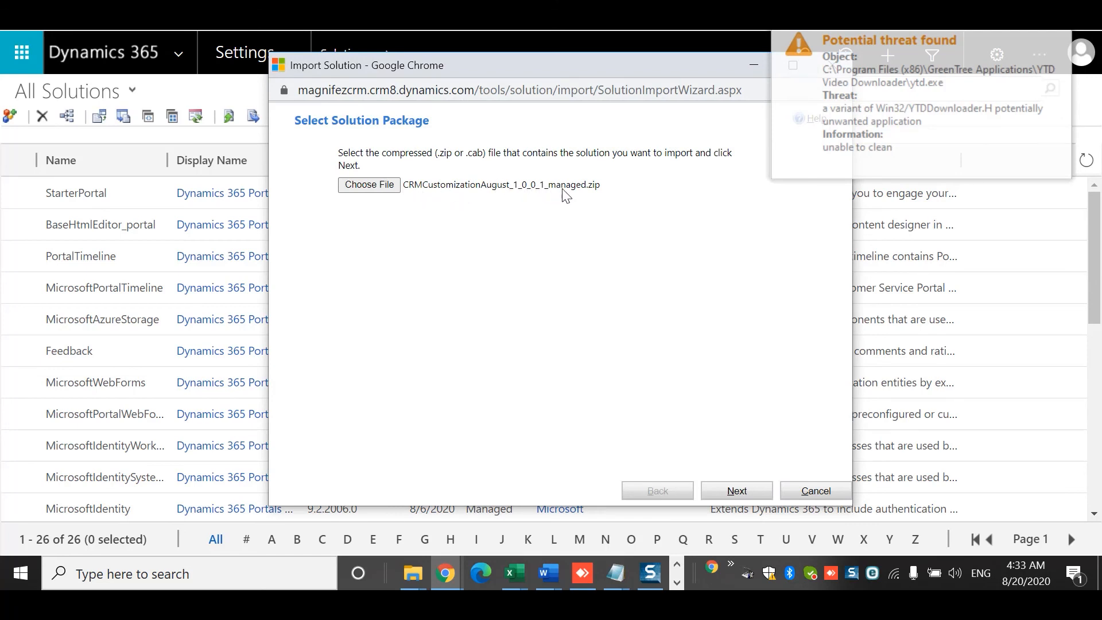
{"action": "left_click", "coordinate": [754, 491]}
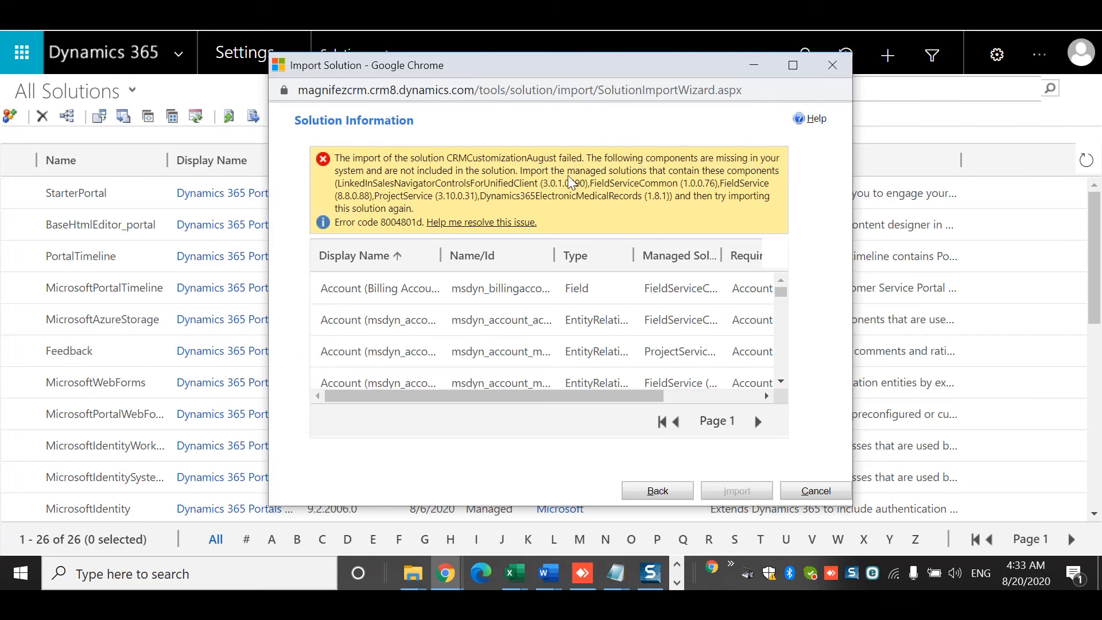
{"action": "left_click_drag", "start_coordinate": [780, 293], "coordinate": [779, 383]}
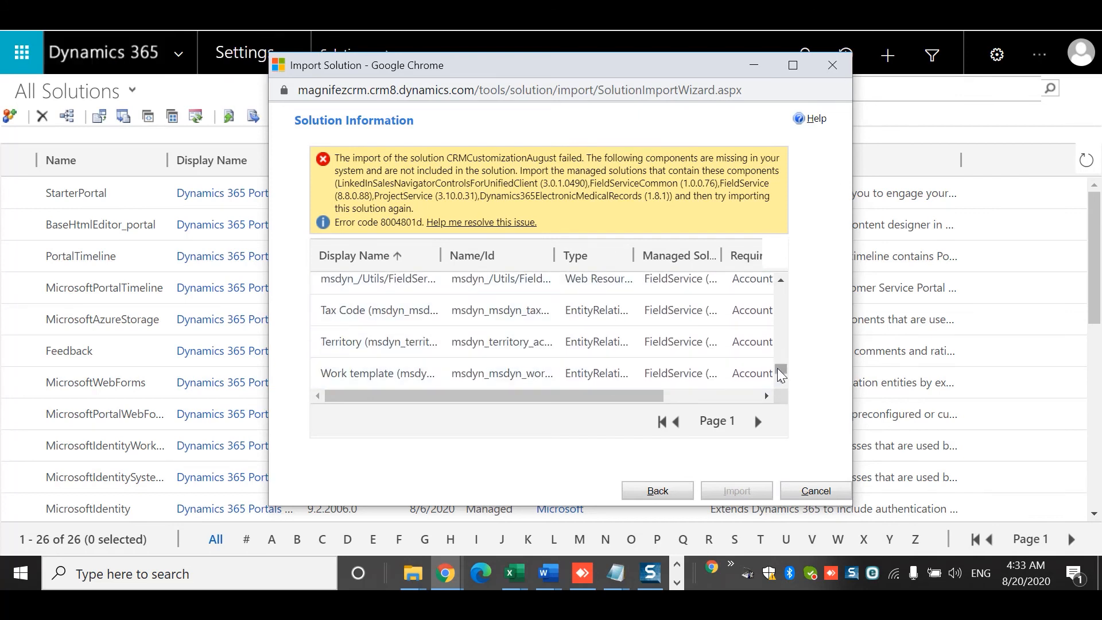
{"action": "left_click_drag", "start_coordinate": [780, 370], "coordinate": [782, 277]}
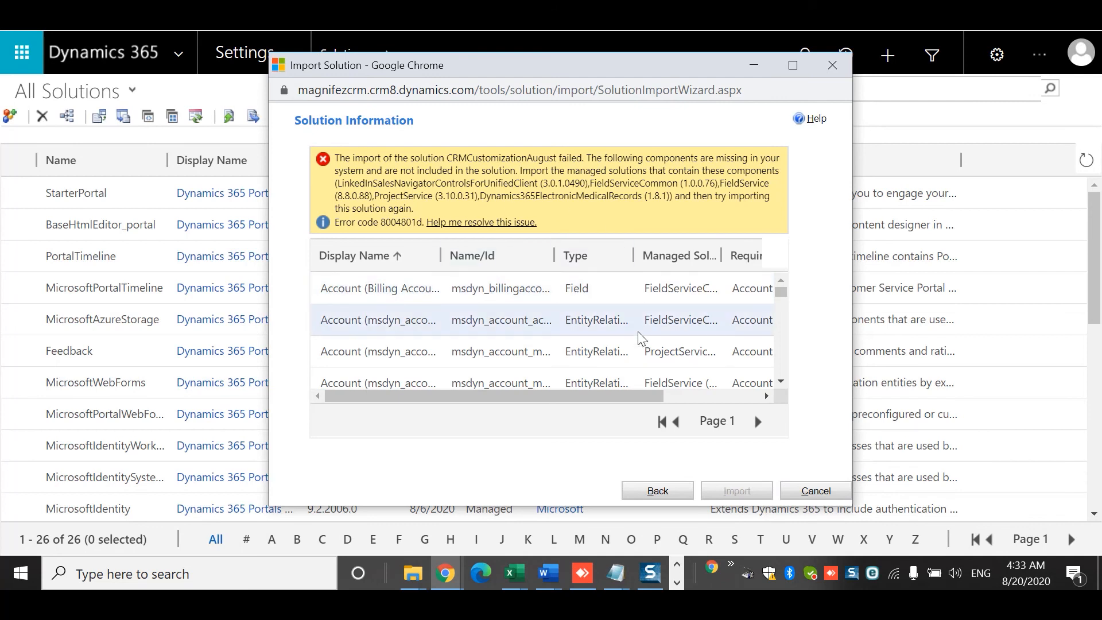
{"action": "scroll", "coordinate": [782, 336], "scroll_direction": "down", "scroll_amount": 3}
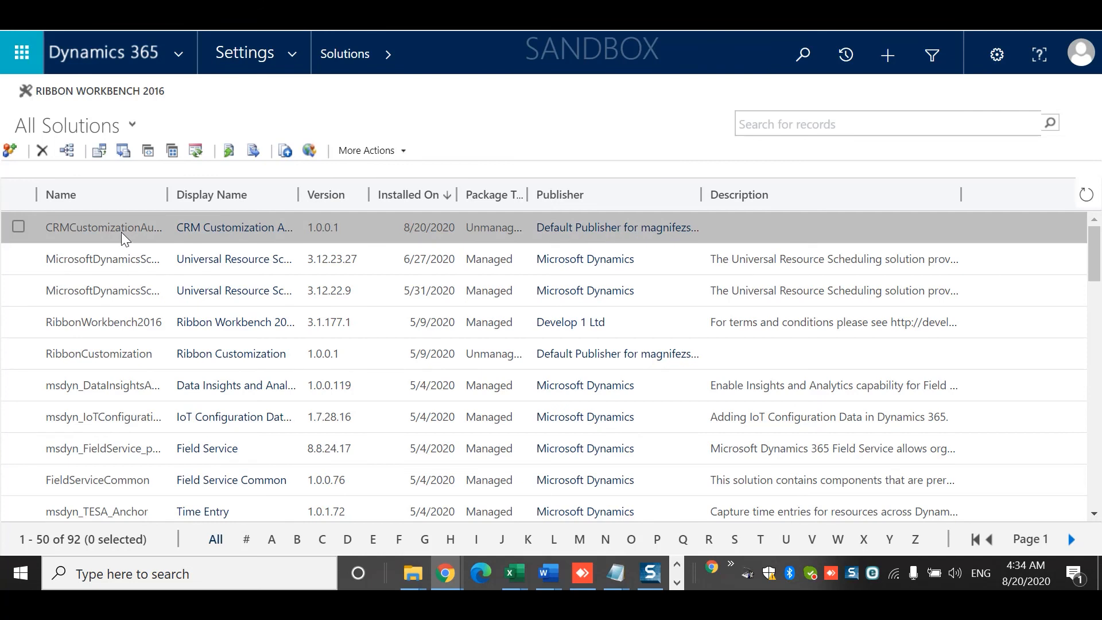
- Open the CRM Customization August solution in the sandbox and add the Account entity's required components
{"action": "double_click", "coordinate": [117, 234]}
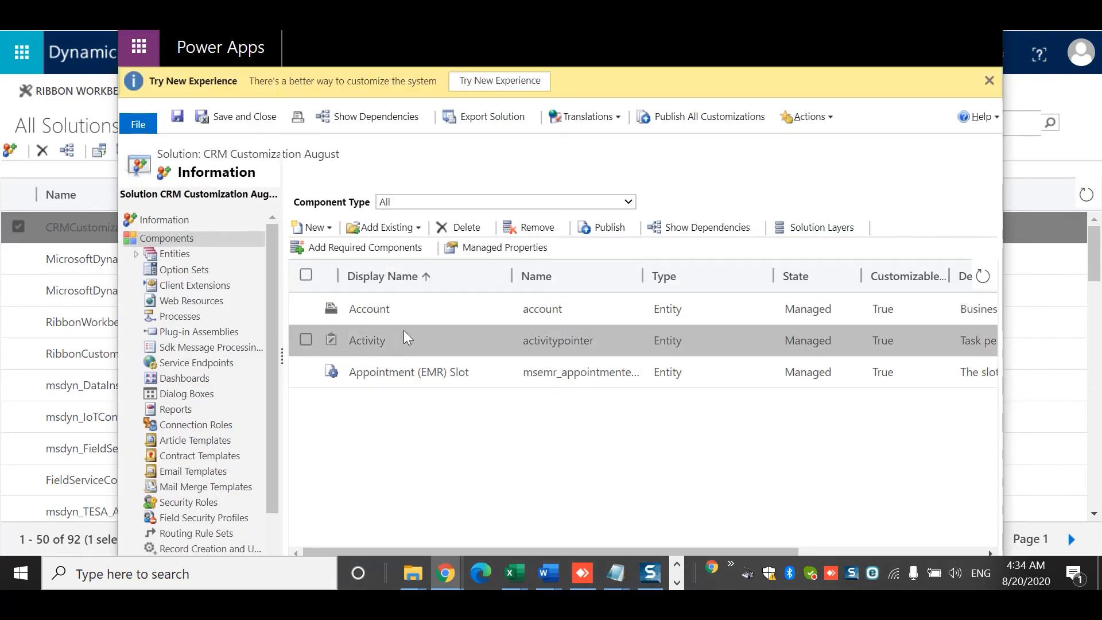
{"action": "left_click", "coordinate": [431, 308]}
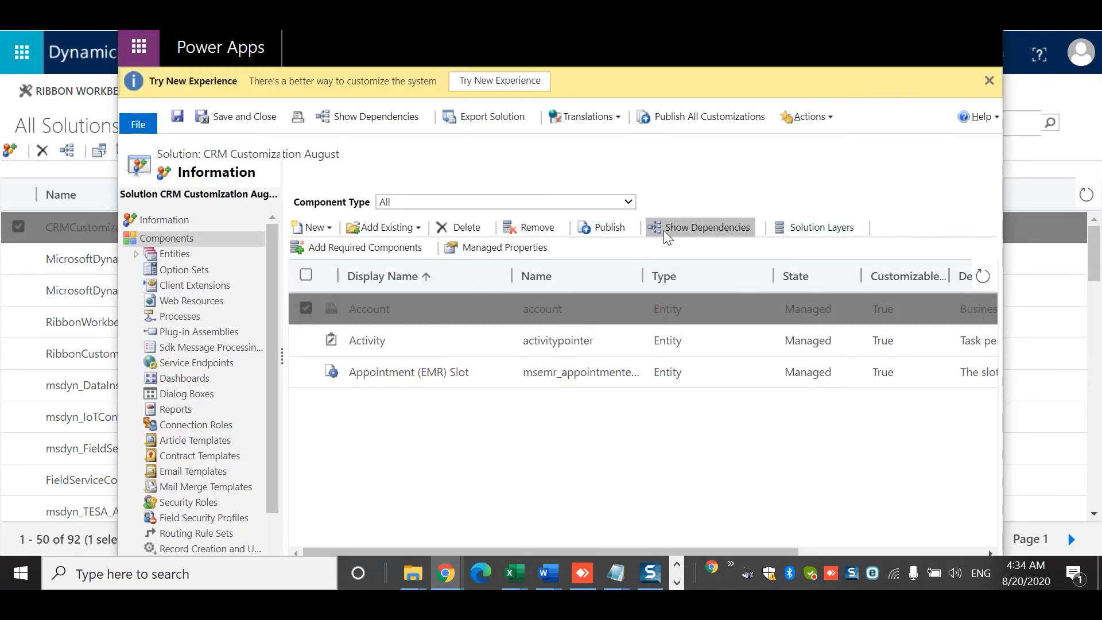
{"action": "left_click", "coordinate": [379, 249]}
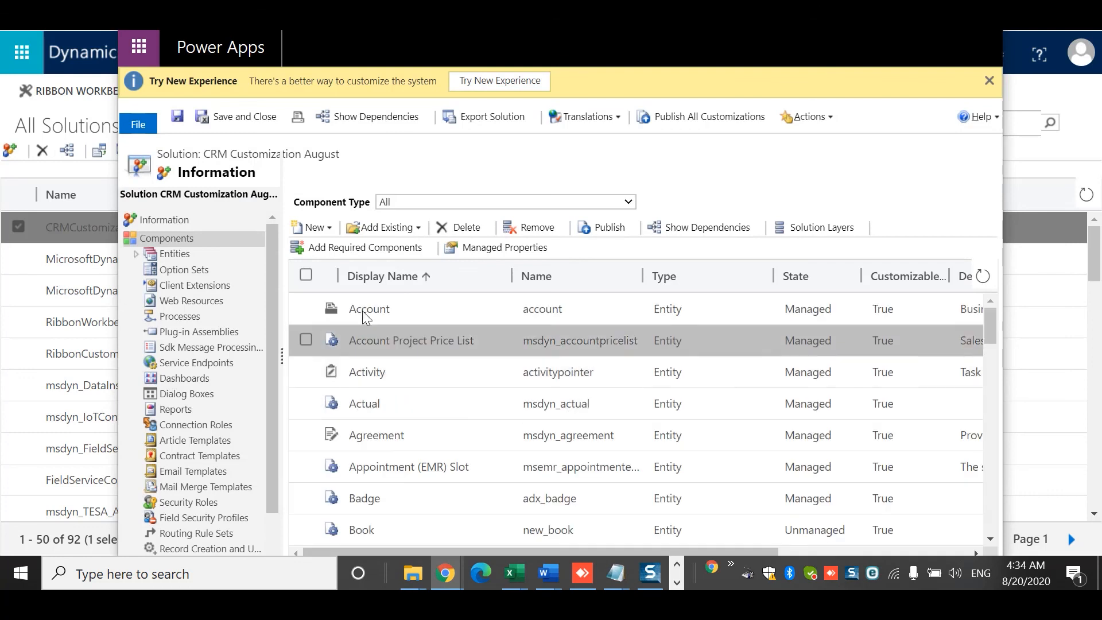
- Add the required components of the Activity and Appointment (EMR) Slot entities to the solution
{"action": "left_click", "coordinate": [459, 375]}
{"action": "left_click", "coordinate": [360, 242]}
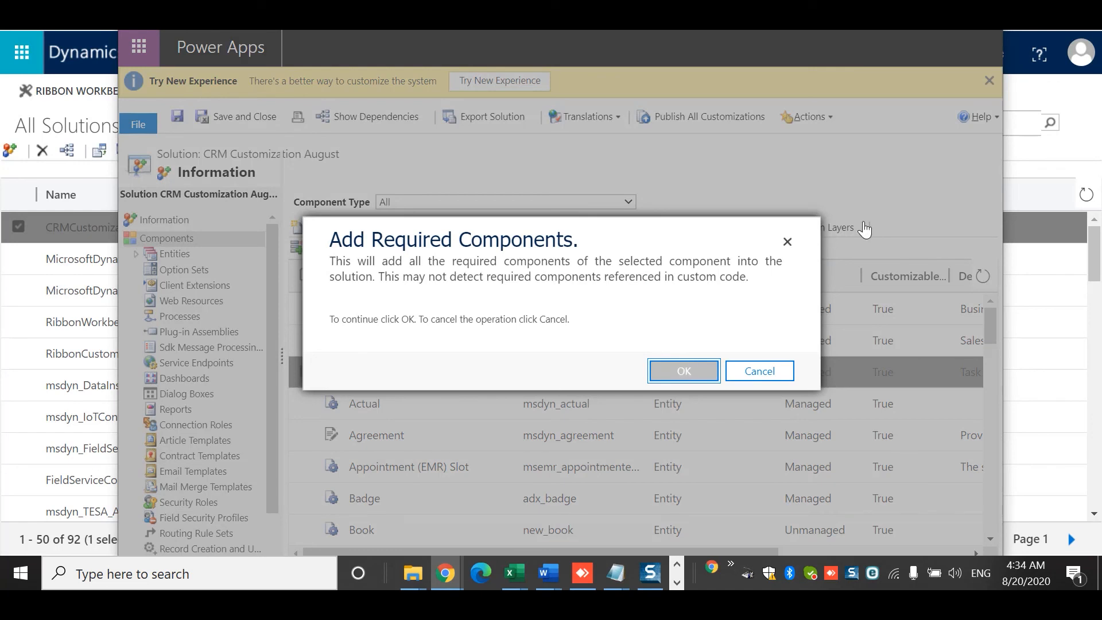
{"action": "key", "text": "Return"}
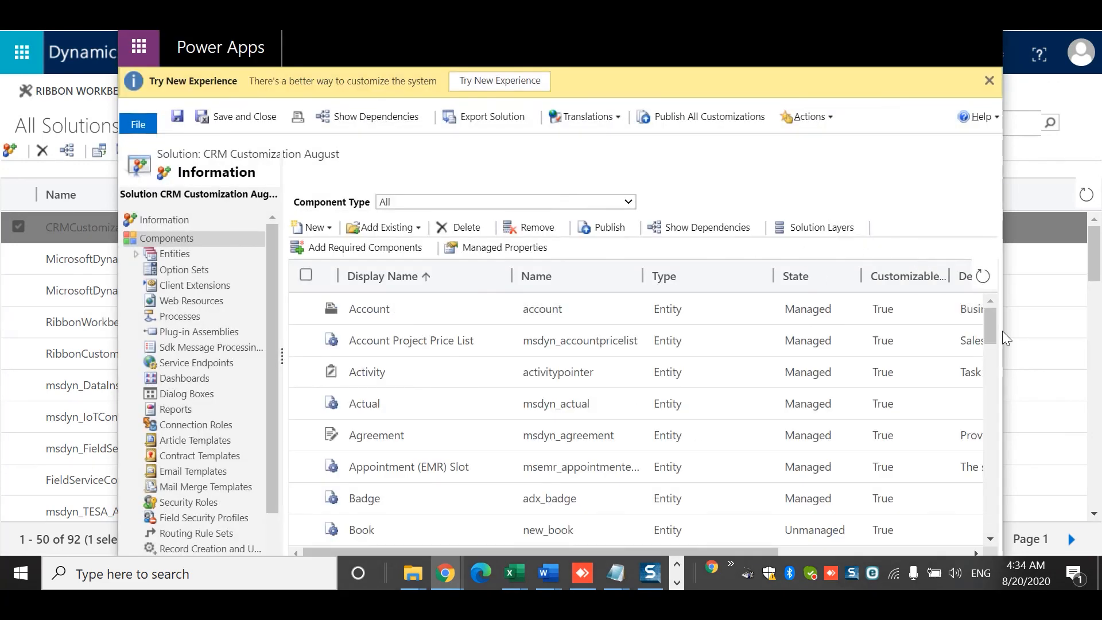
{"action": "left_click", "coordinate": [512, 457]}
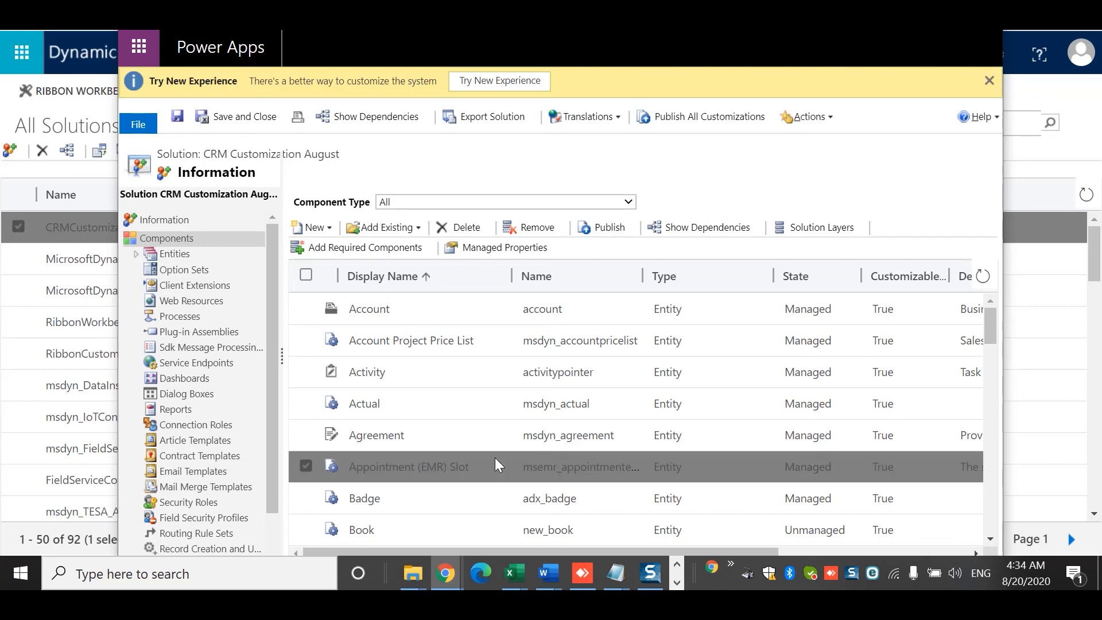
{"action": "left_click", "coordinate": [334, 247]}
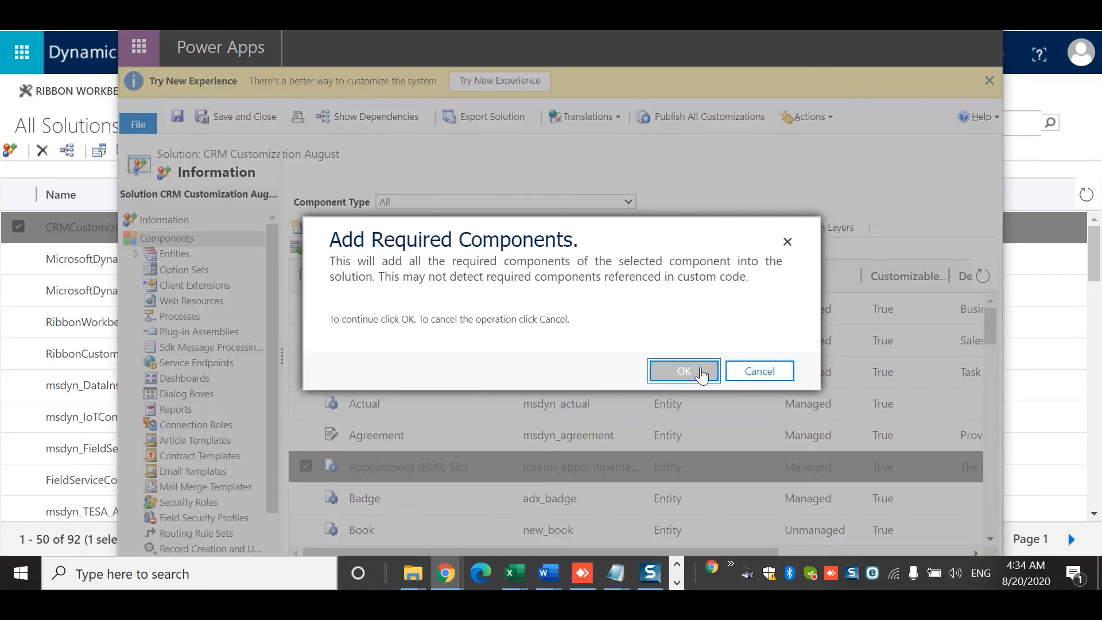
{"action": "left_click", "coordinate": [683, 371]}
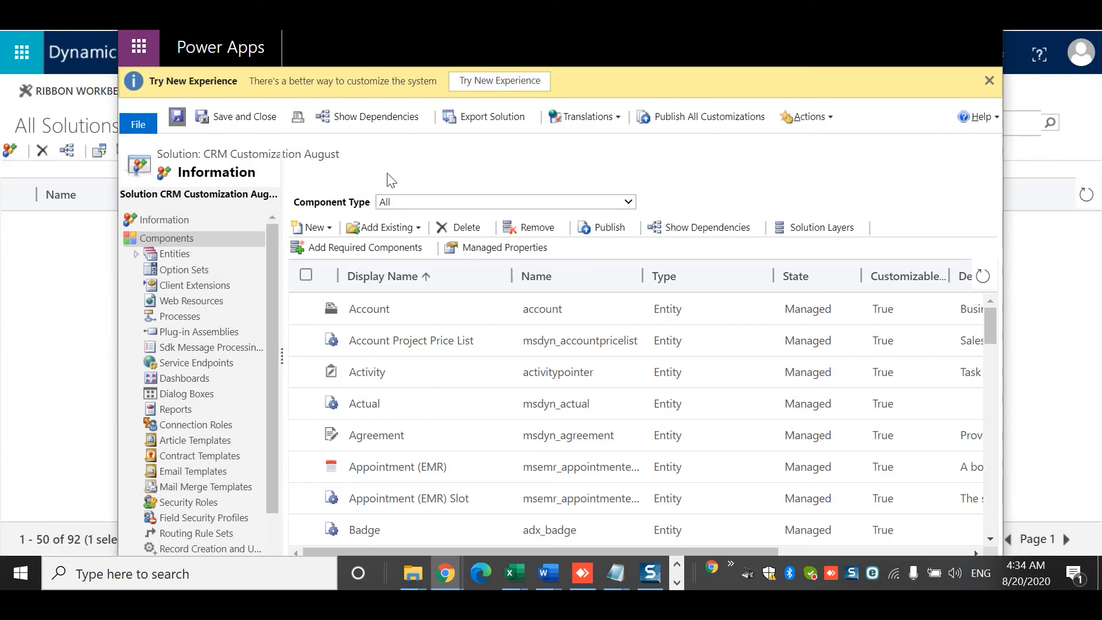
- Start a solution export to review the missing required components, and cancel the export
{"action": "left_click", "coordinate": [484, 119]}
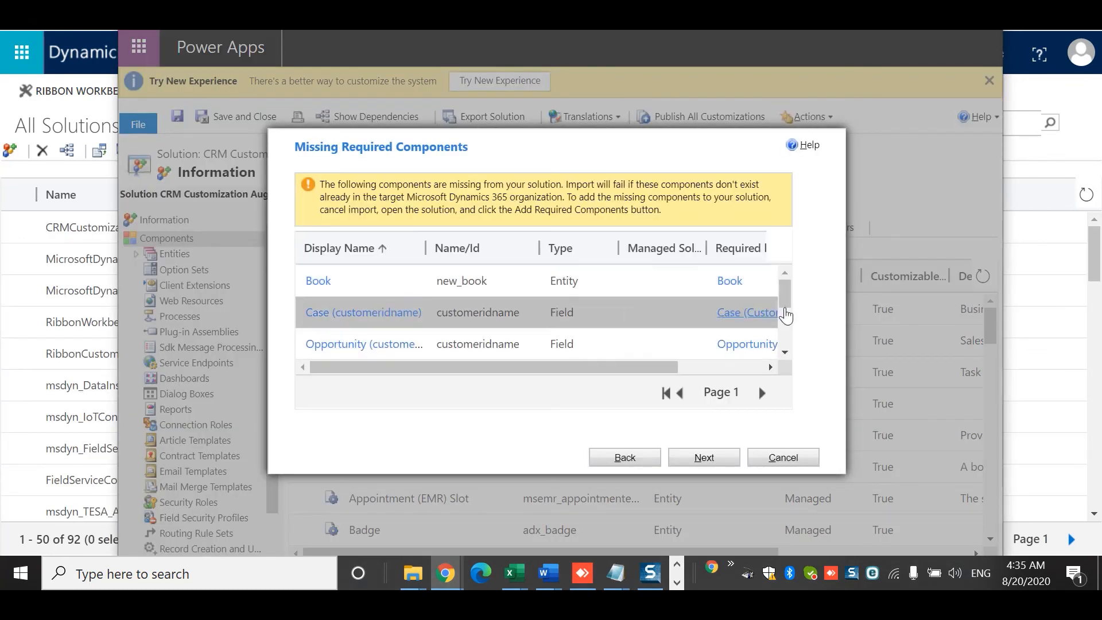
{"action": "mouse_move", "coordinate": [784, 291]}
{"action": "left_mouse_down"}
{"action": "mouse_move", "coordinate": [785, 321]}
{"action": "mouse_move", "coordinate": [783, 277]}
{"action": "left_mouse_up"}
{"action": "scroll", "coordinate": [784, 328], "scroll_direction": "down", "scroll_amount": 3}
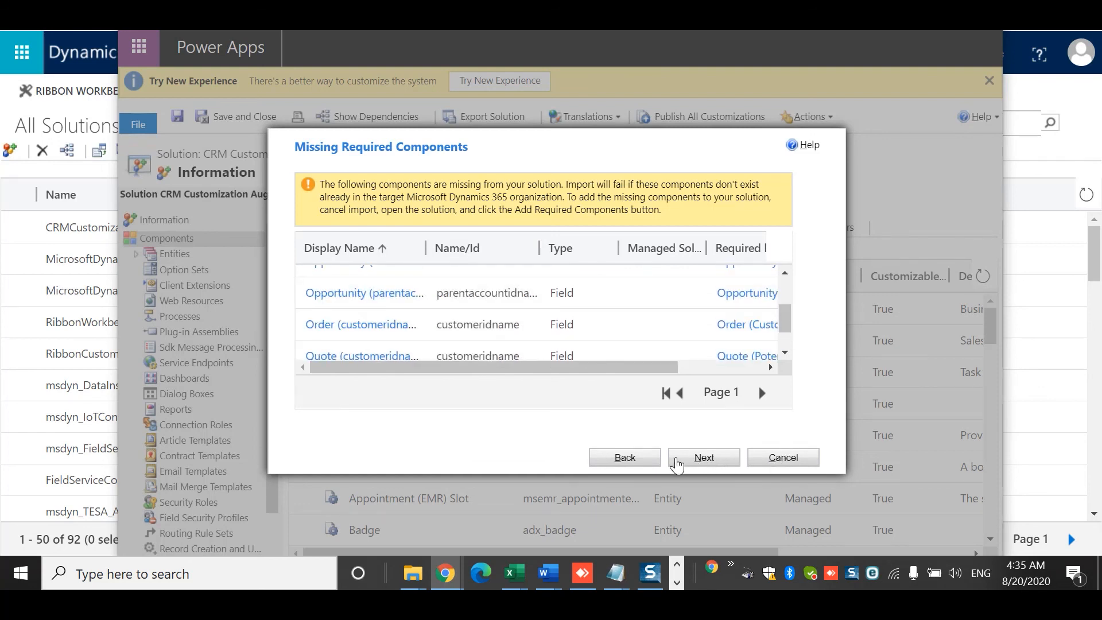
{"action": "left_click", "coordinate": [637, 461]}
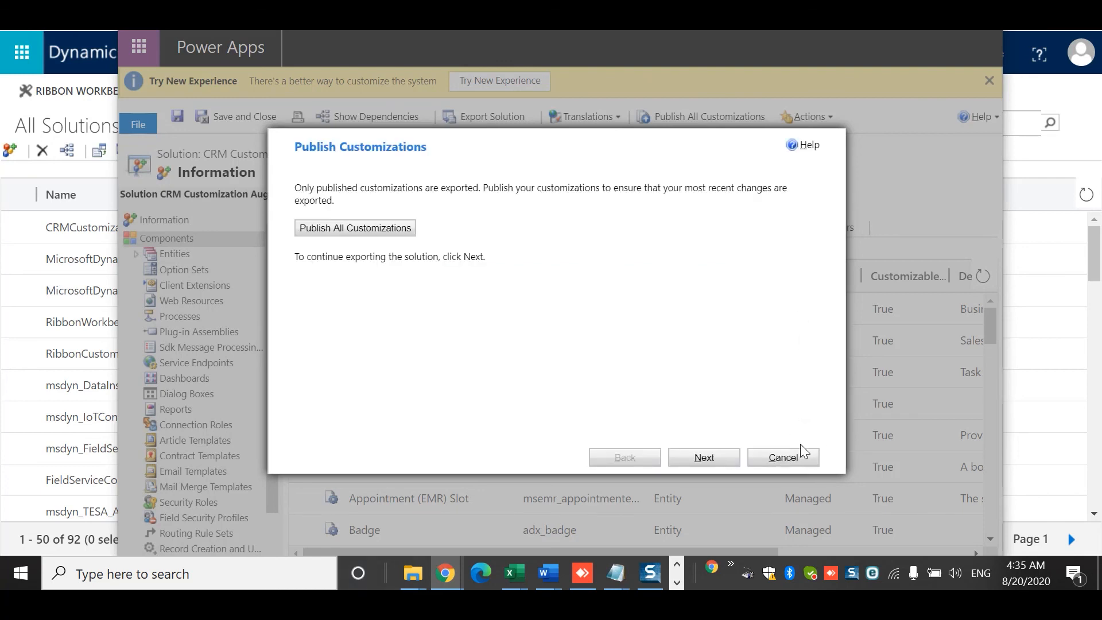
{"action": "left_click", "coordinate": [806, 456]}
{"action": "left_click", "coordinate": [417, 225]}
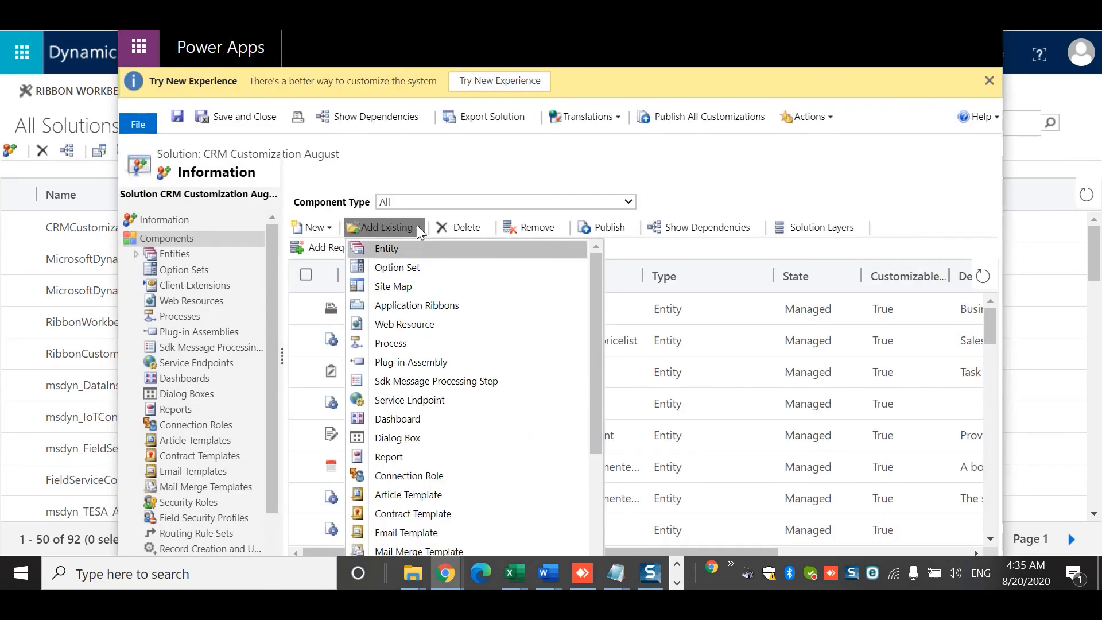
{"action": "left_click", "coordinate": [413, 331]}
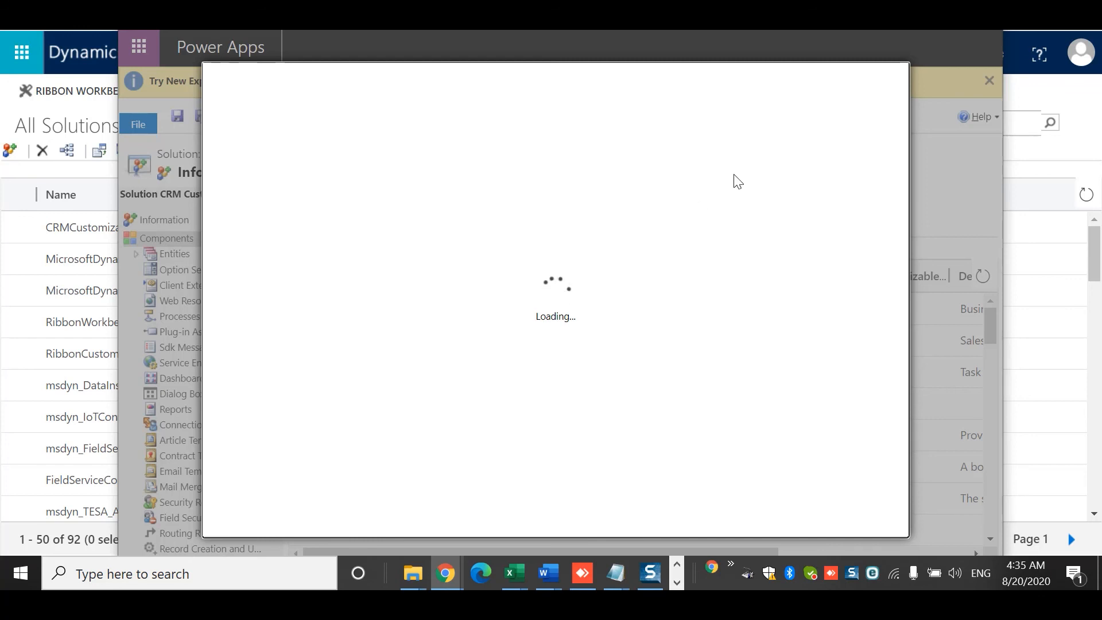
{"action": "left_click", "coordinate": [944, 6]}
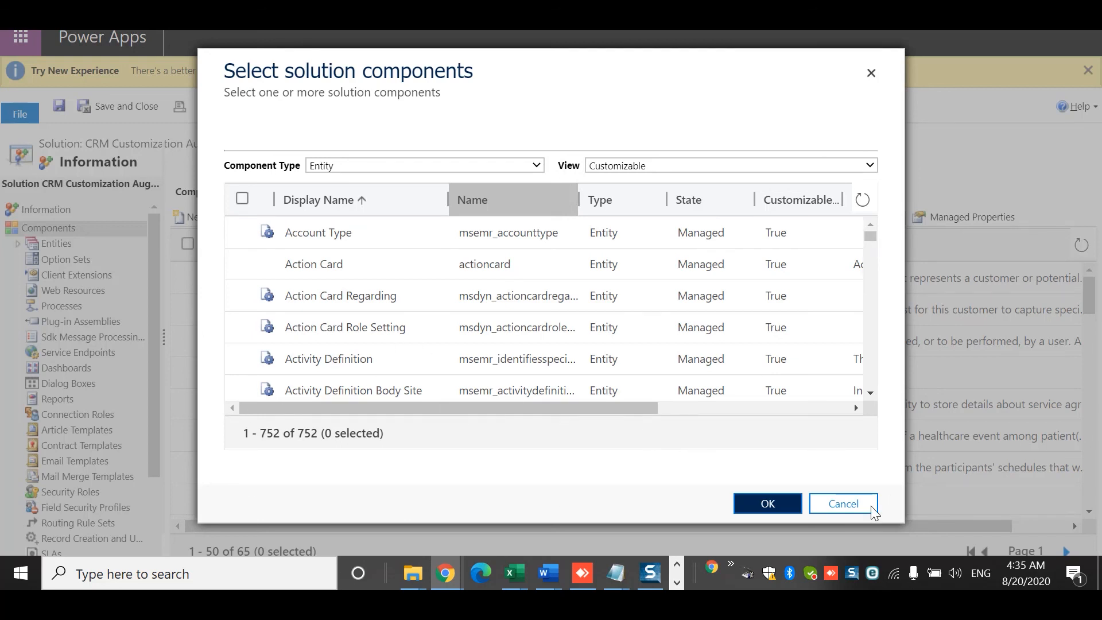
{"action": "left_click", "coordinate": [842, 505]}
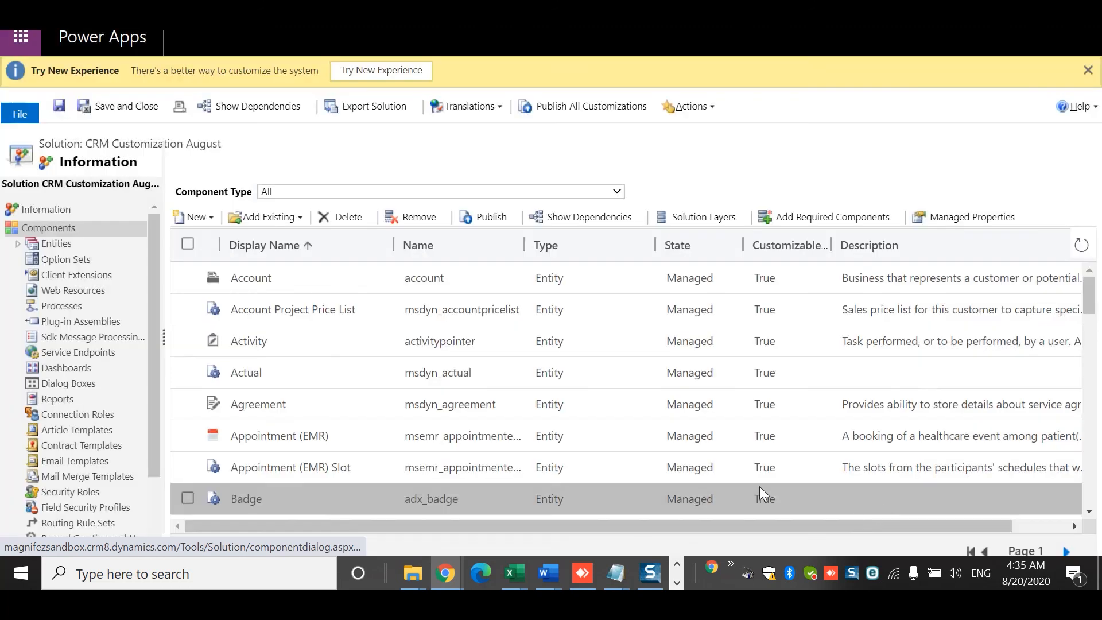
- Export CRM Customization August as an unmanaged package, continuing past the missing required components
{"action": "left_click", "coordinate": [362, 105]}
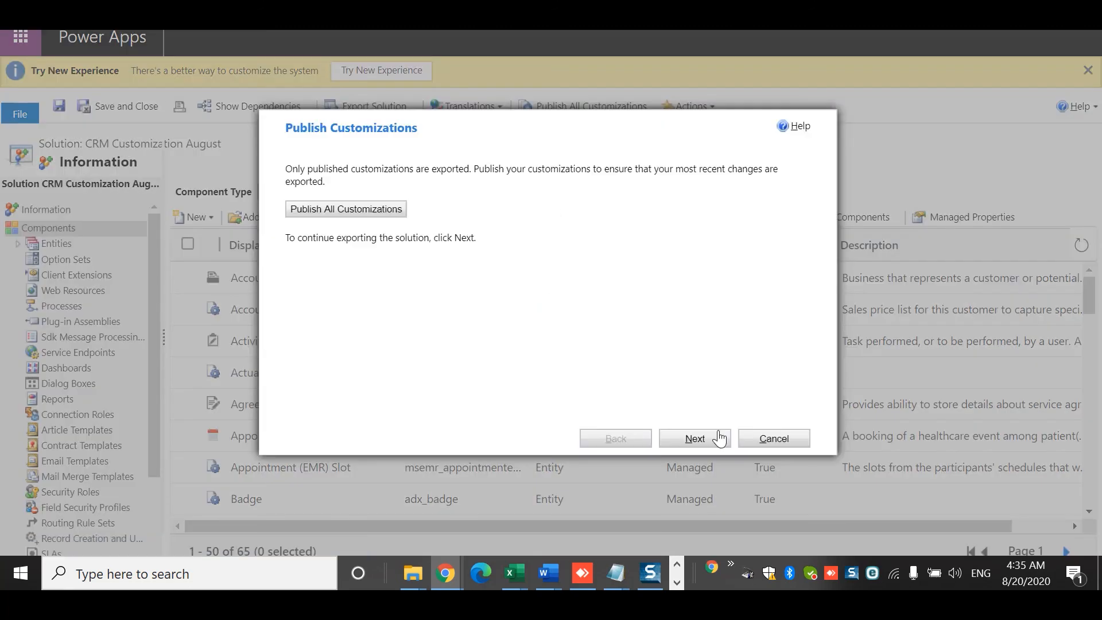
{"action": "left_click", "coordinate": [714, 435]}
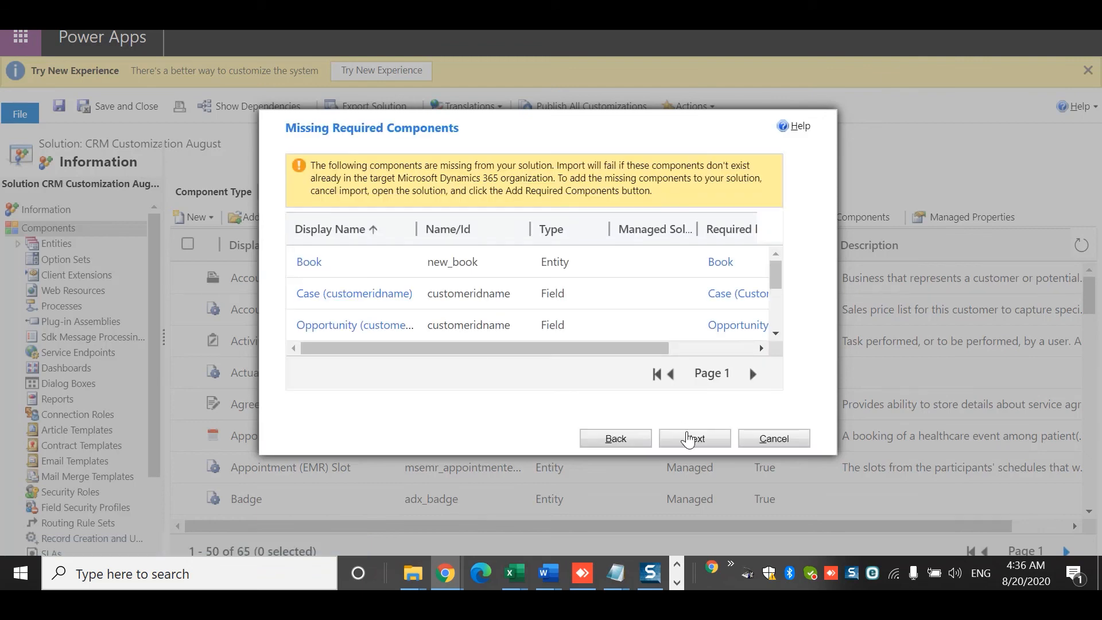
{"action": "left_click", "coordinate": [688, 439]}
{"action": "left_click", "coordinate": [709, 445]}
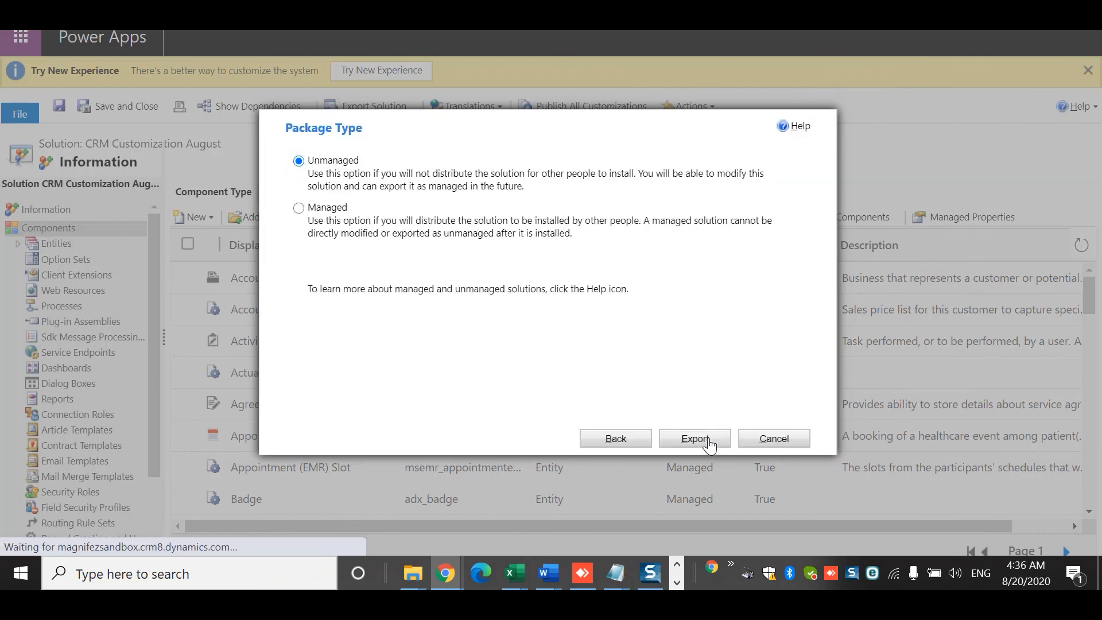
{"action": "left_click", "coordinate": [710, 445]}
- Start another solution import in magnifezcrm and look for the unmanaged package in Downloads
{"action": "key", "text": "alt+Tab"}
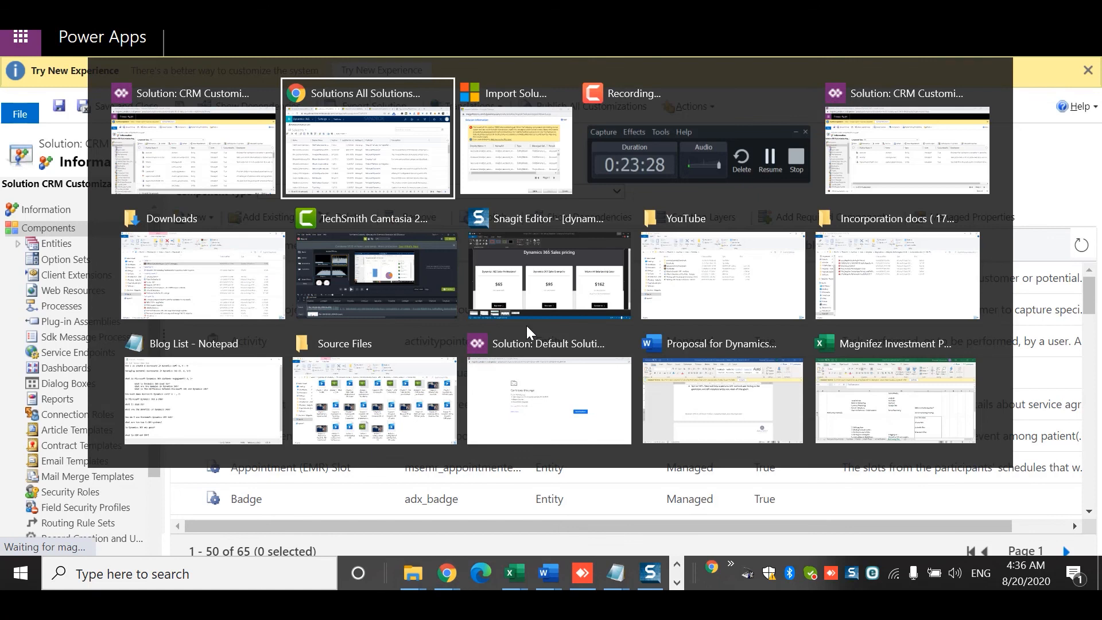
{"action": "key", "text": "alt+Tab"}
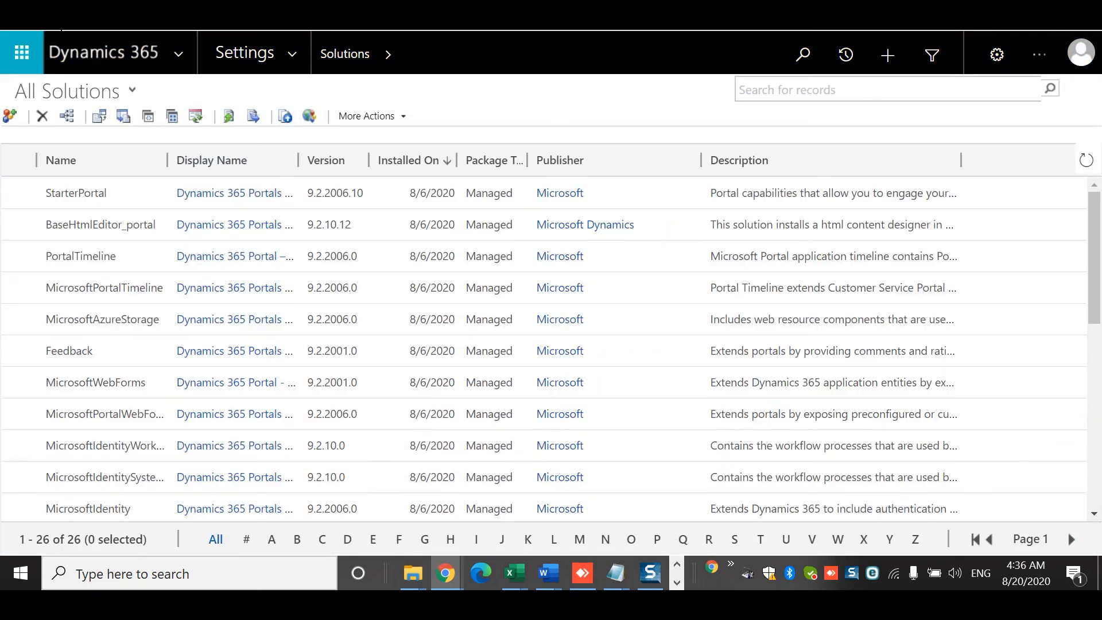
{"action": "left_click", "coordinate": [99, 119]}
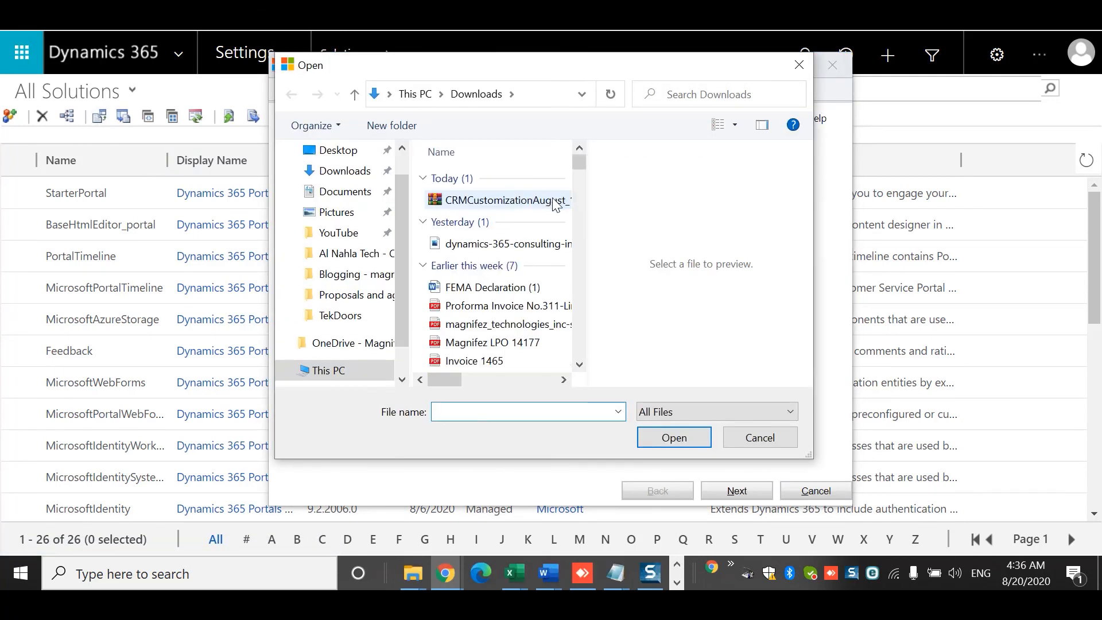
{"action": "left_click_drag", "start_coordinate": [450, 378], "coordinate": [476, 376]}
- Return to the sandbox's solutions list and select the CRM Customization August solution
{"action": "key", "text": "alt+Tab"}
{"action": "key", "text": "alt+Tab"}
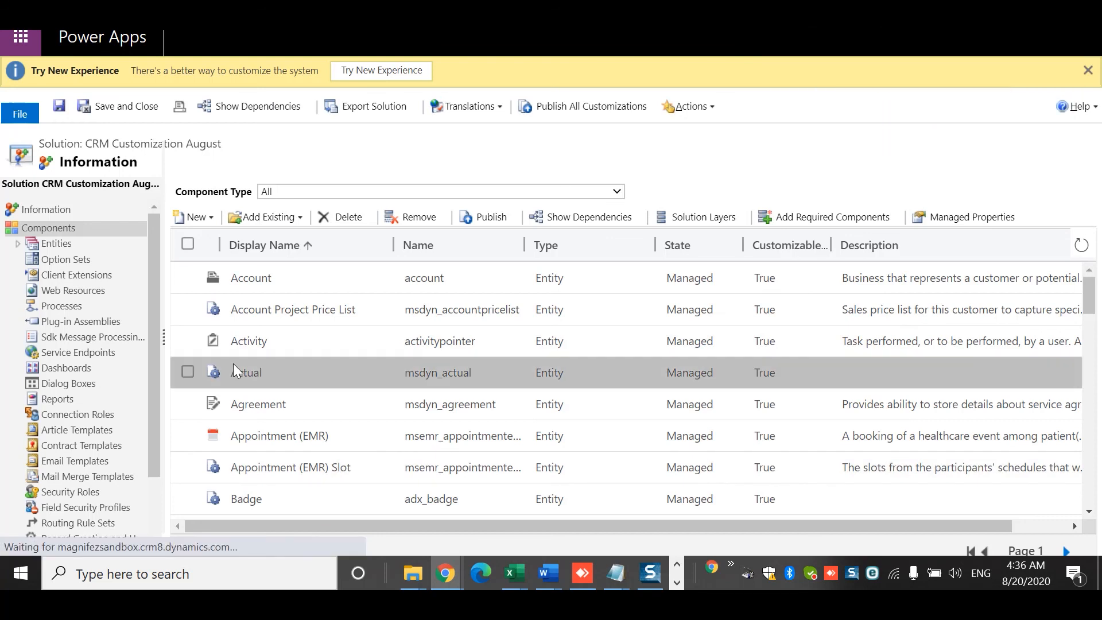
{"action": "key", "text": "alt+Tab"}
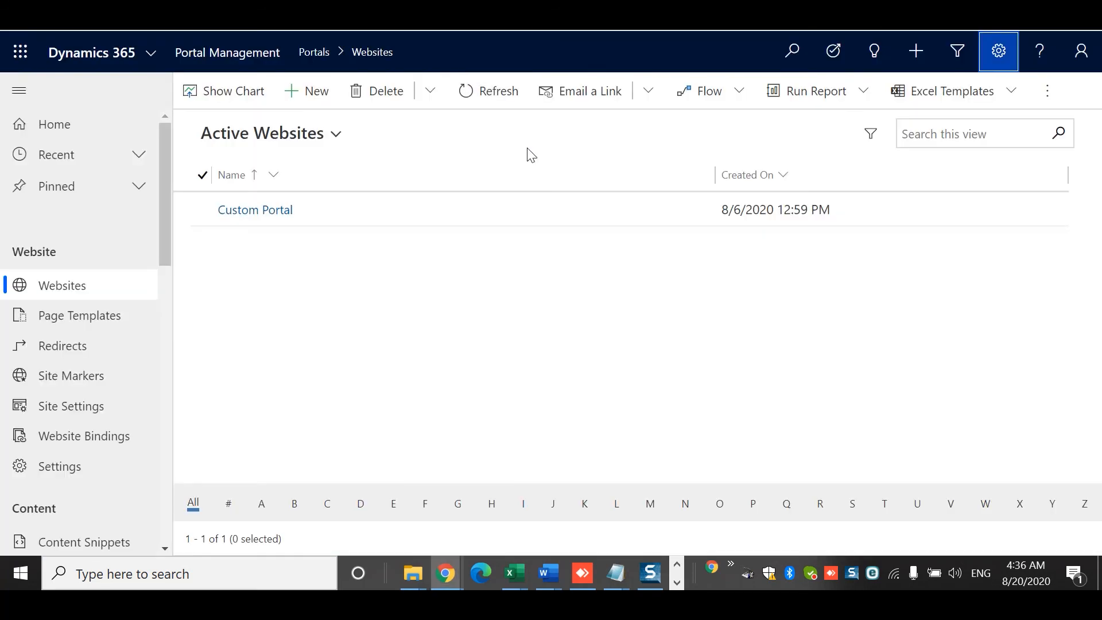
{"action": "key", "text": "ctrl+Tab"}
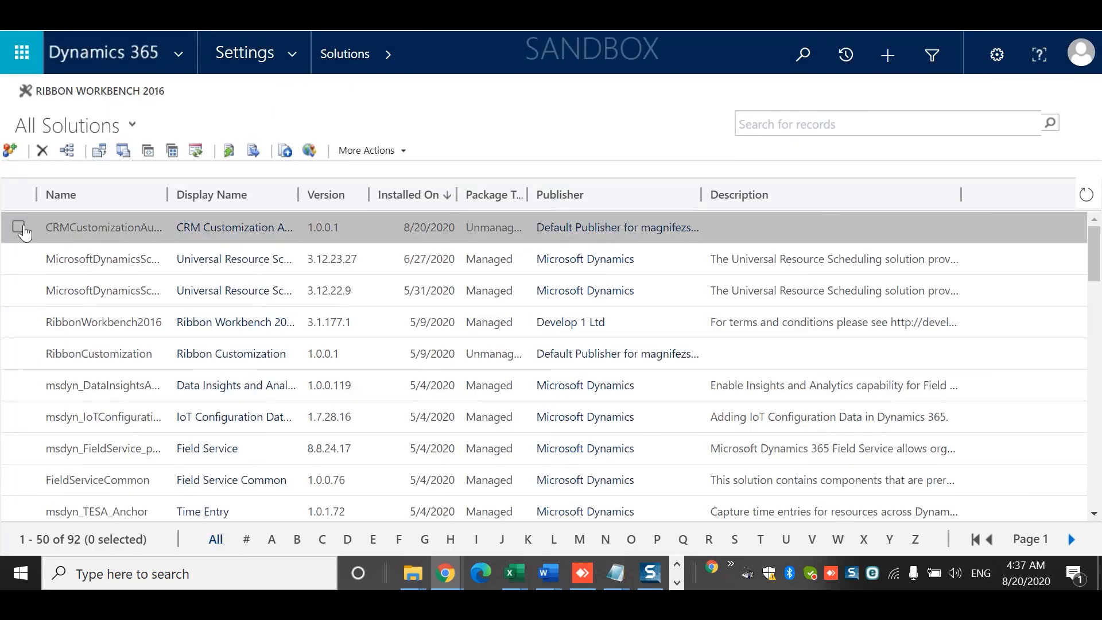
{"action": "left_click", "coordinate": [21, 228]}
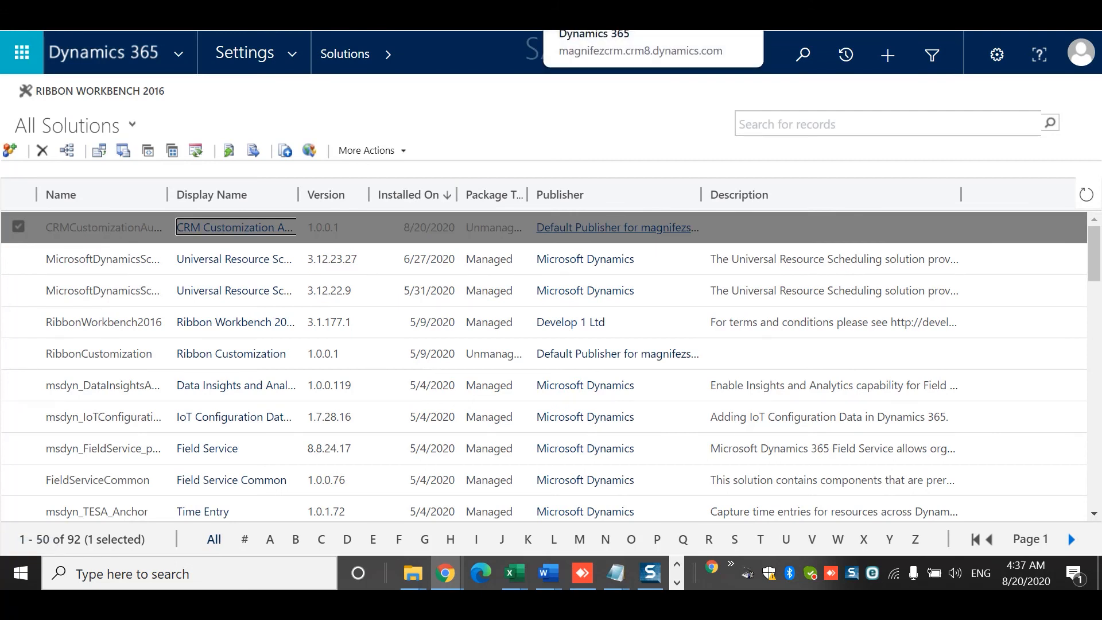